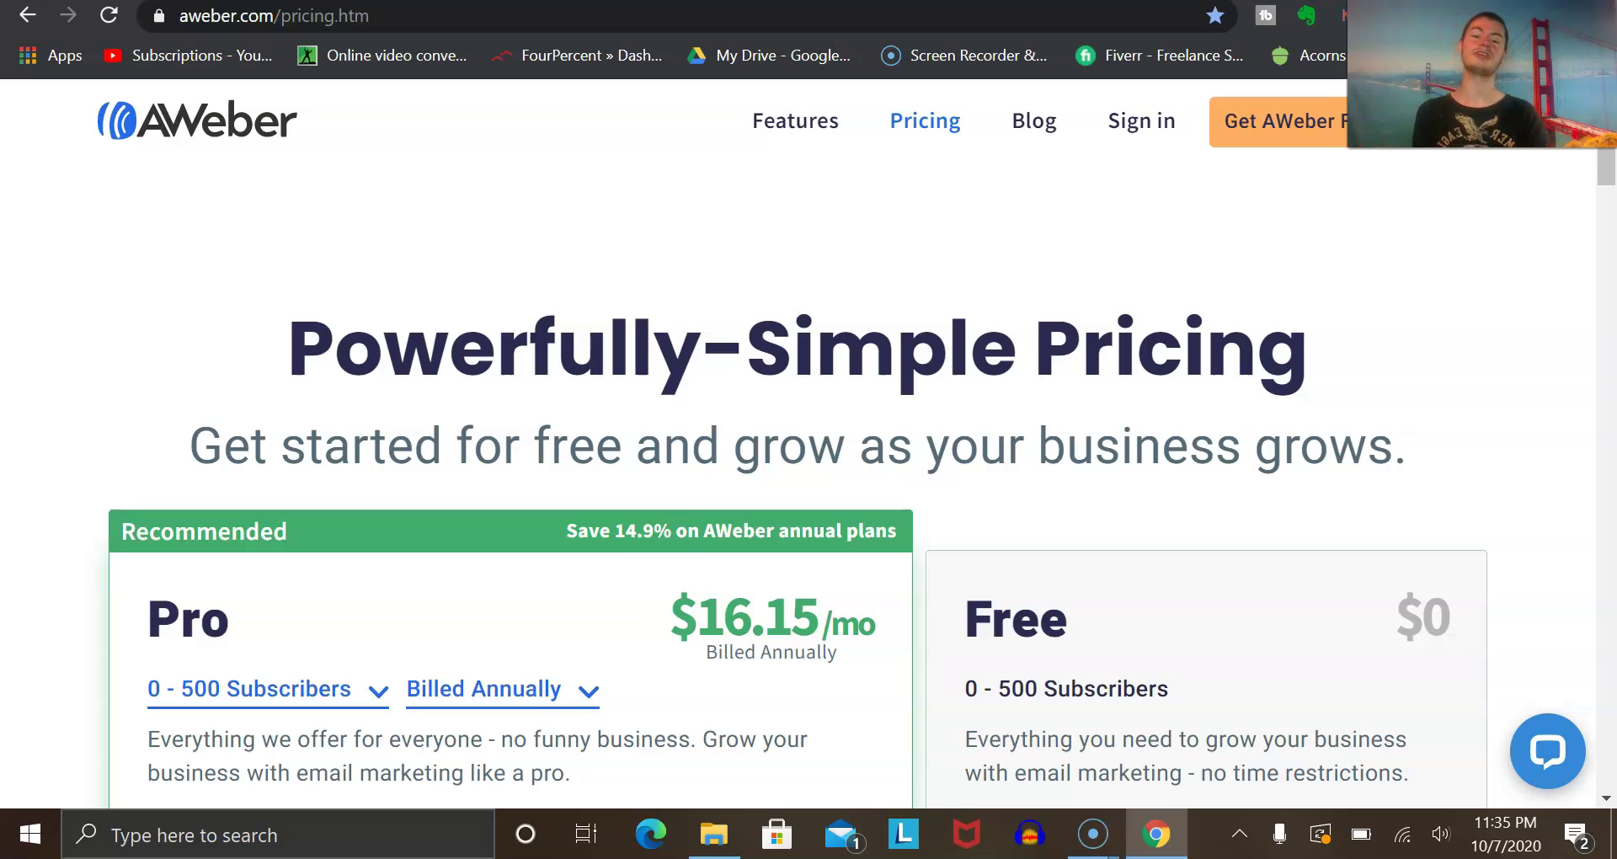
# Step: Review the Pro and Free plans on the pricing page and compare their landing page features
pyautogui.scroll(-4, 1115, 434)
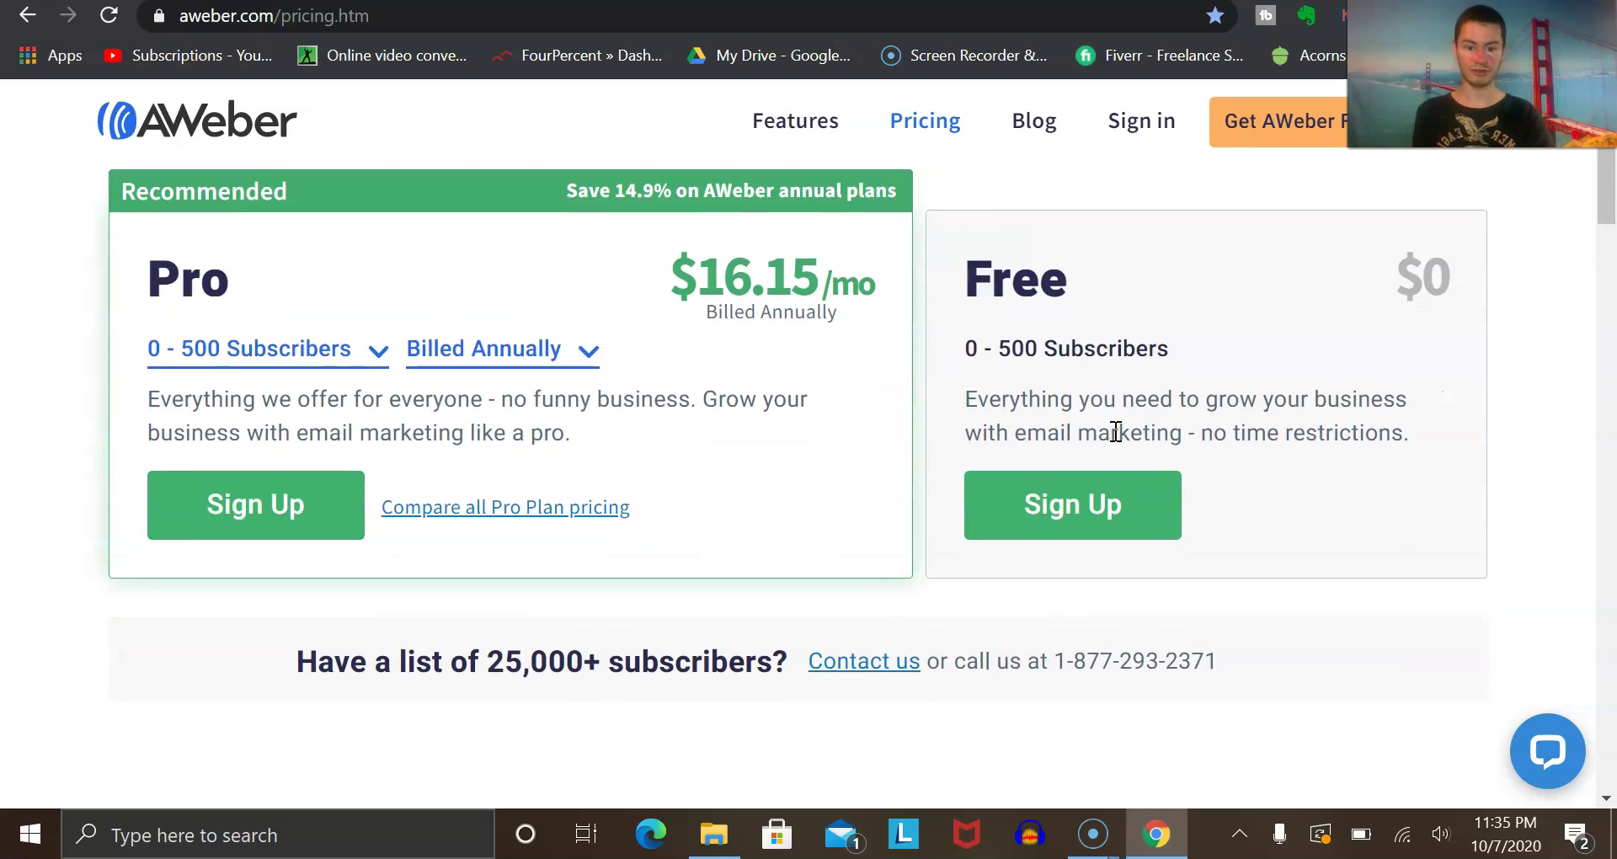
pyautogui.scroll(2, 1115, 431)
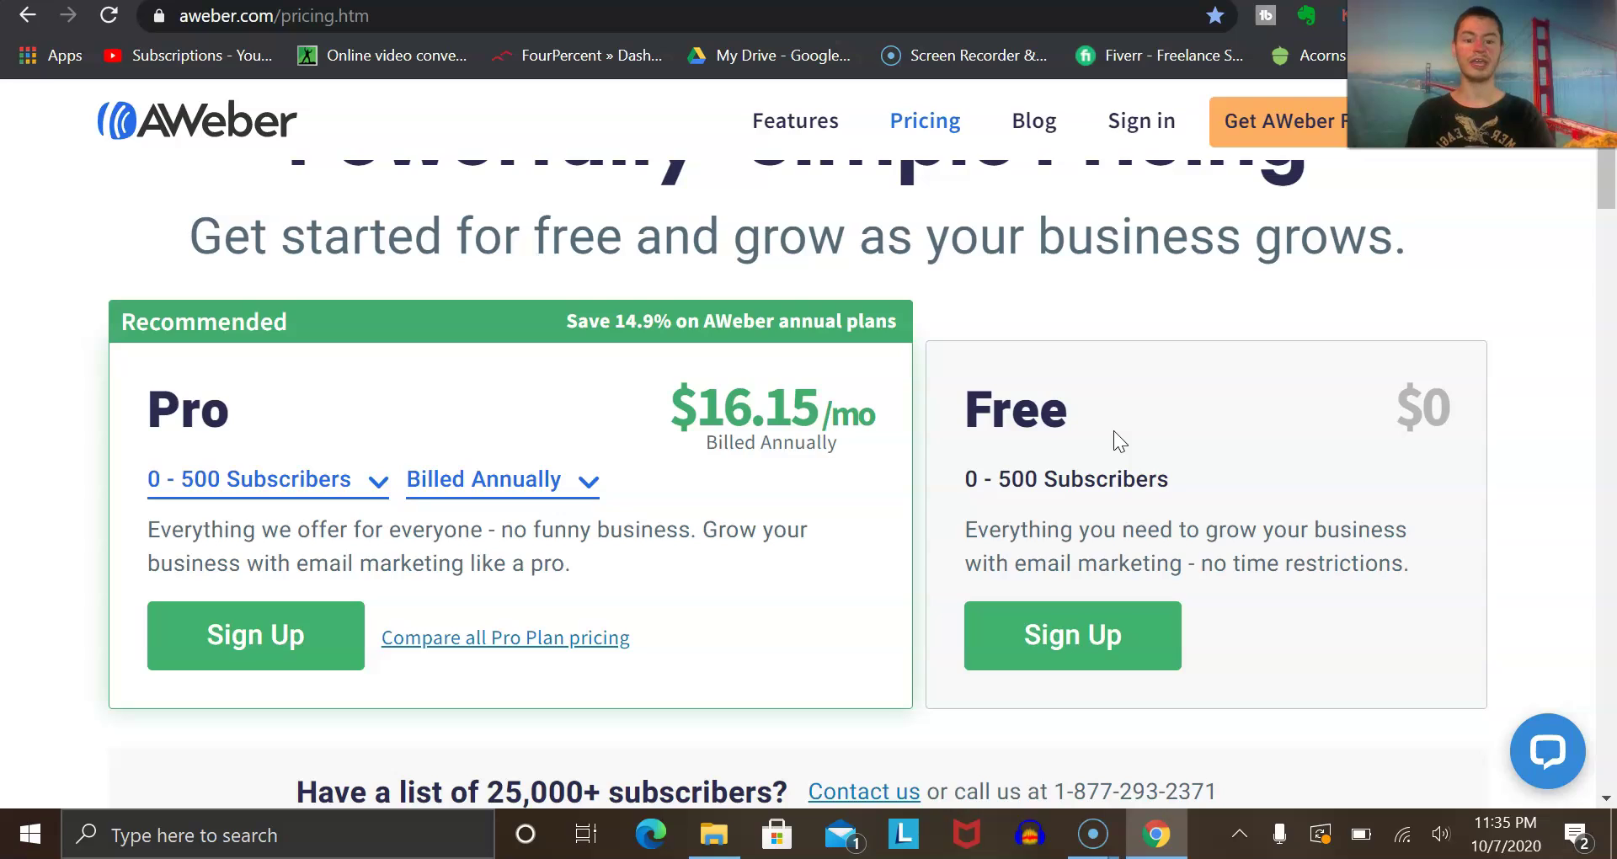
pyautogui.keyDown('ctrl'); pyautogui.scroll(5, 1113, 431); pyautogui.keyUp('ctrl')
pyautogui.keyDown('ctrl'); pyautogui.scroll(-5, 1114, 431); pyautogui.keyUp('ctrl')
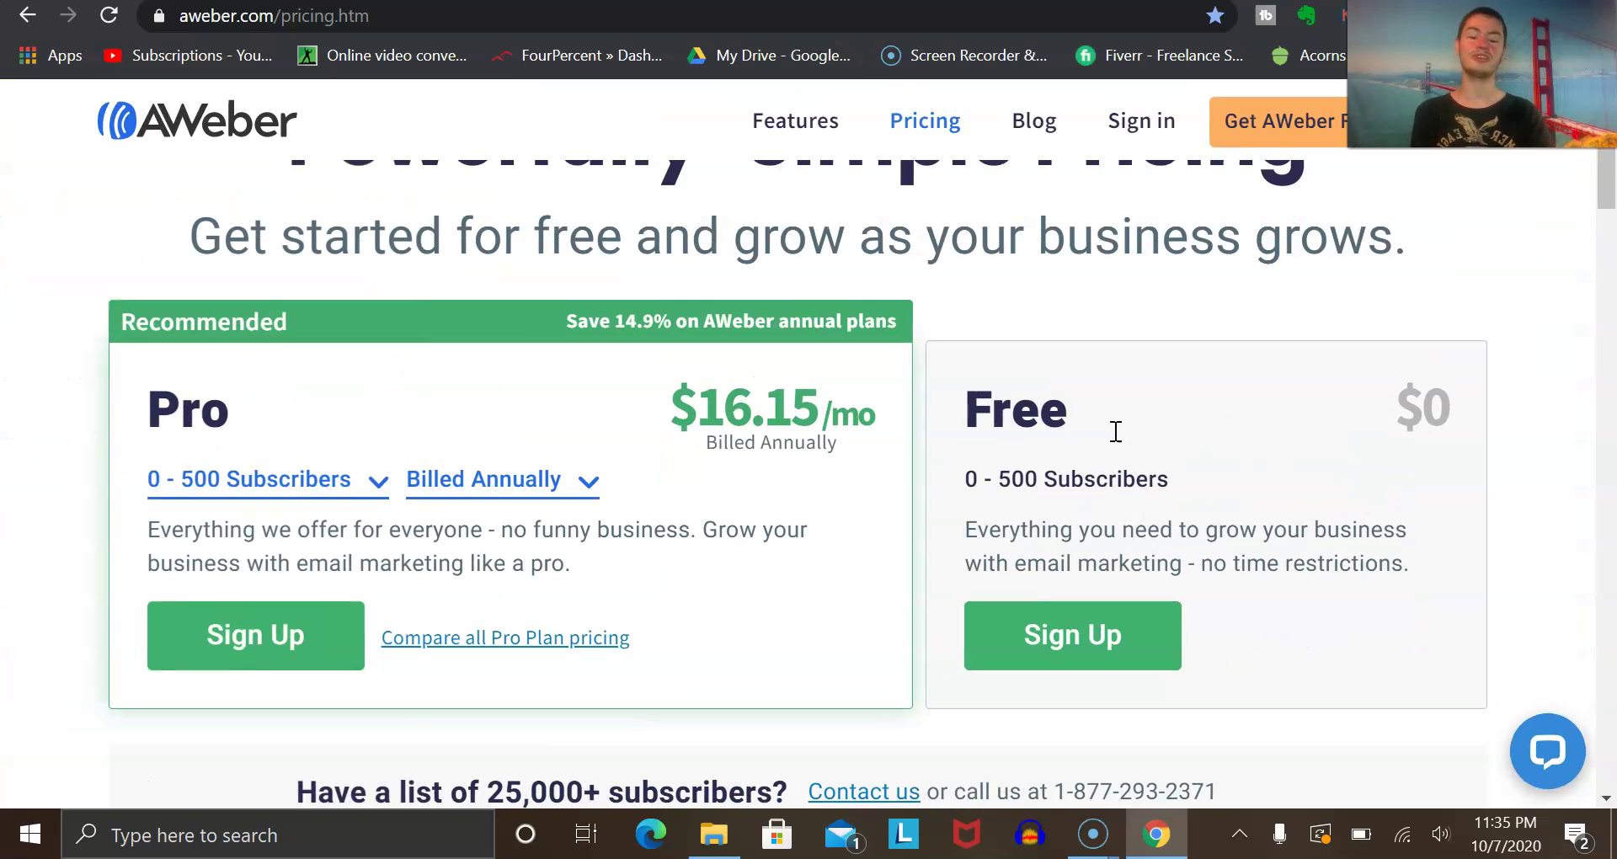
pyautogui.scroll(-15, 1114, 432)
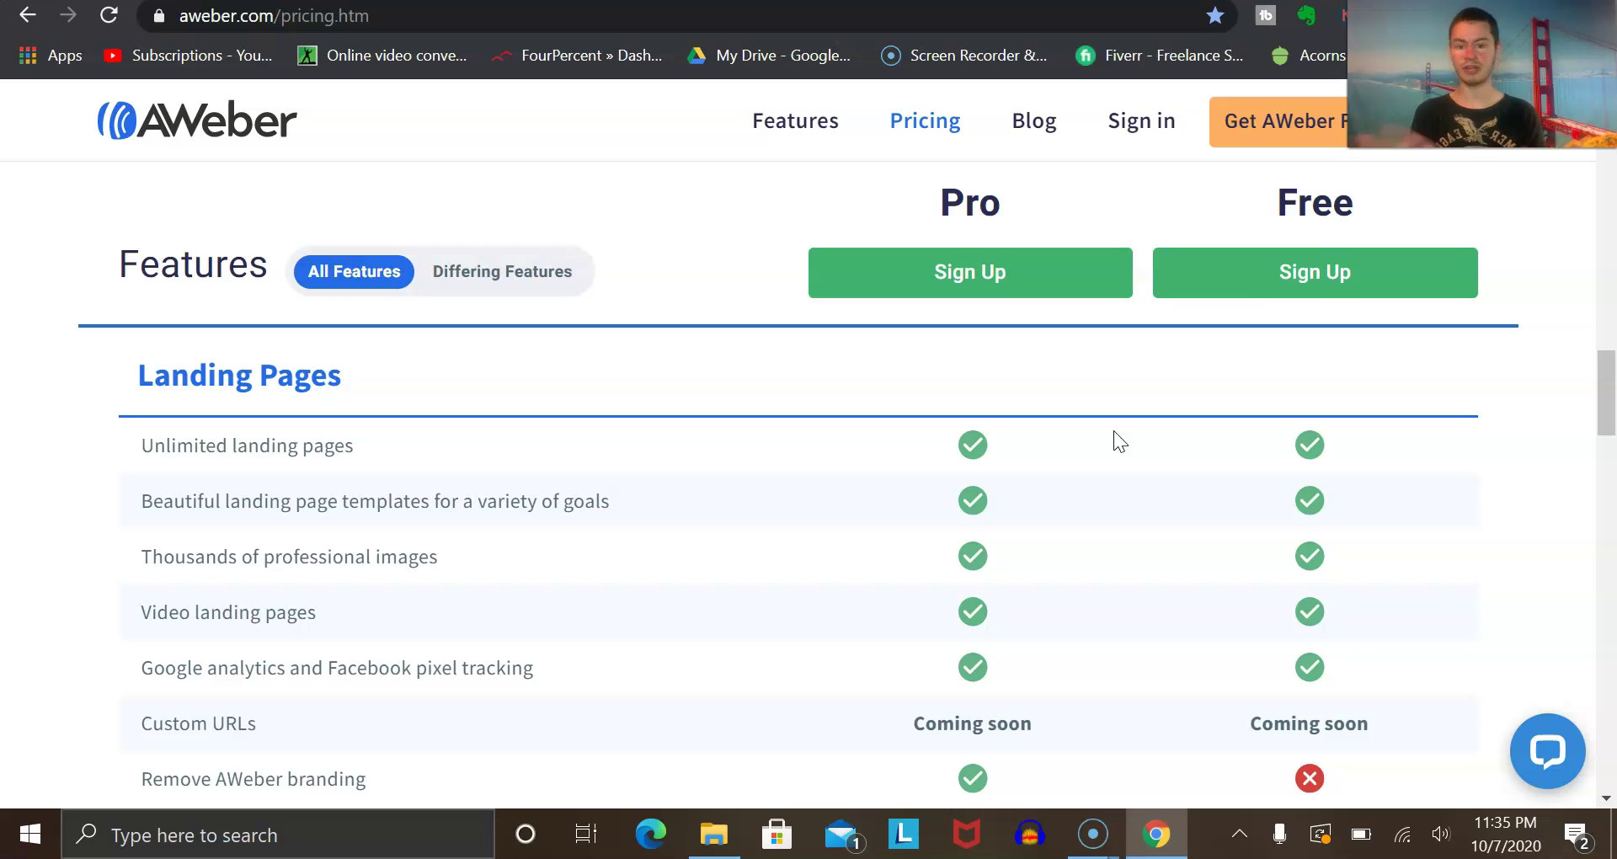
pyautogui.scroll(15, 1114, 431)
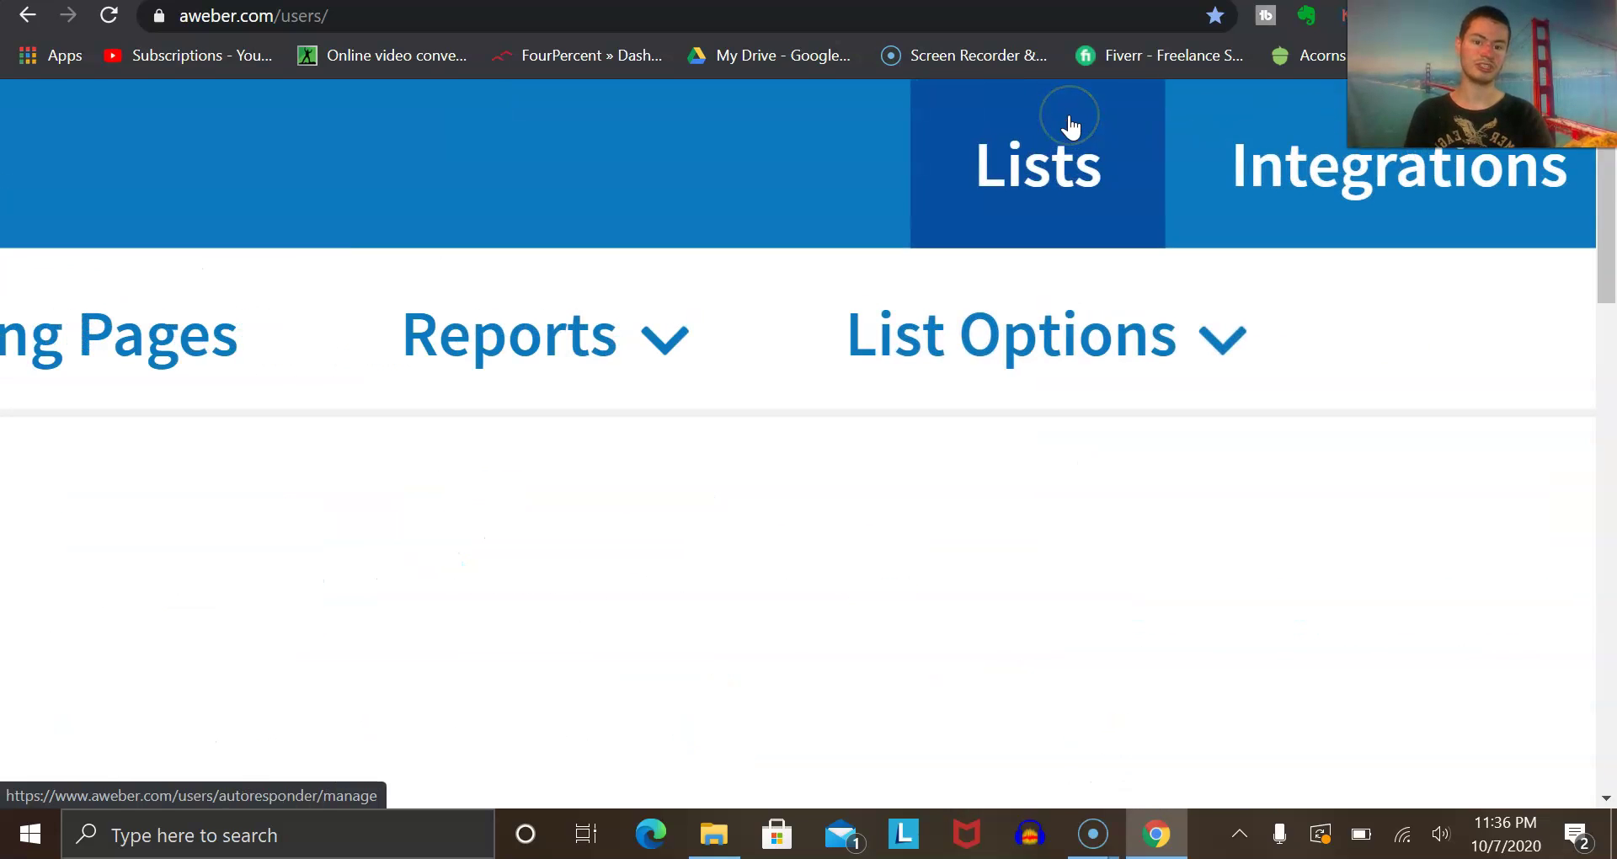
# Step: Start creating a new list from the Lists page and continue past the prefilled company, address and sender details
pyautogui.click(1059, 109)
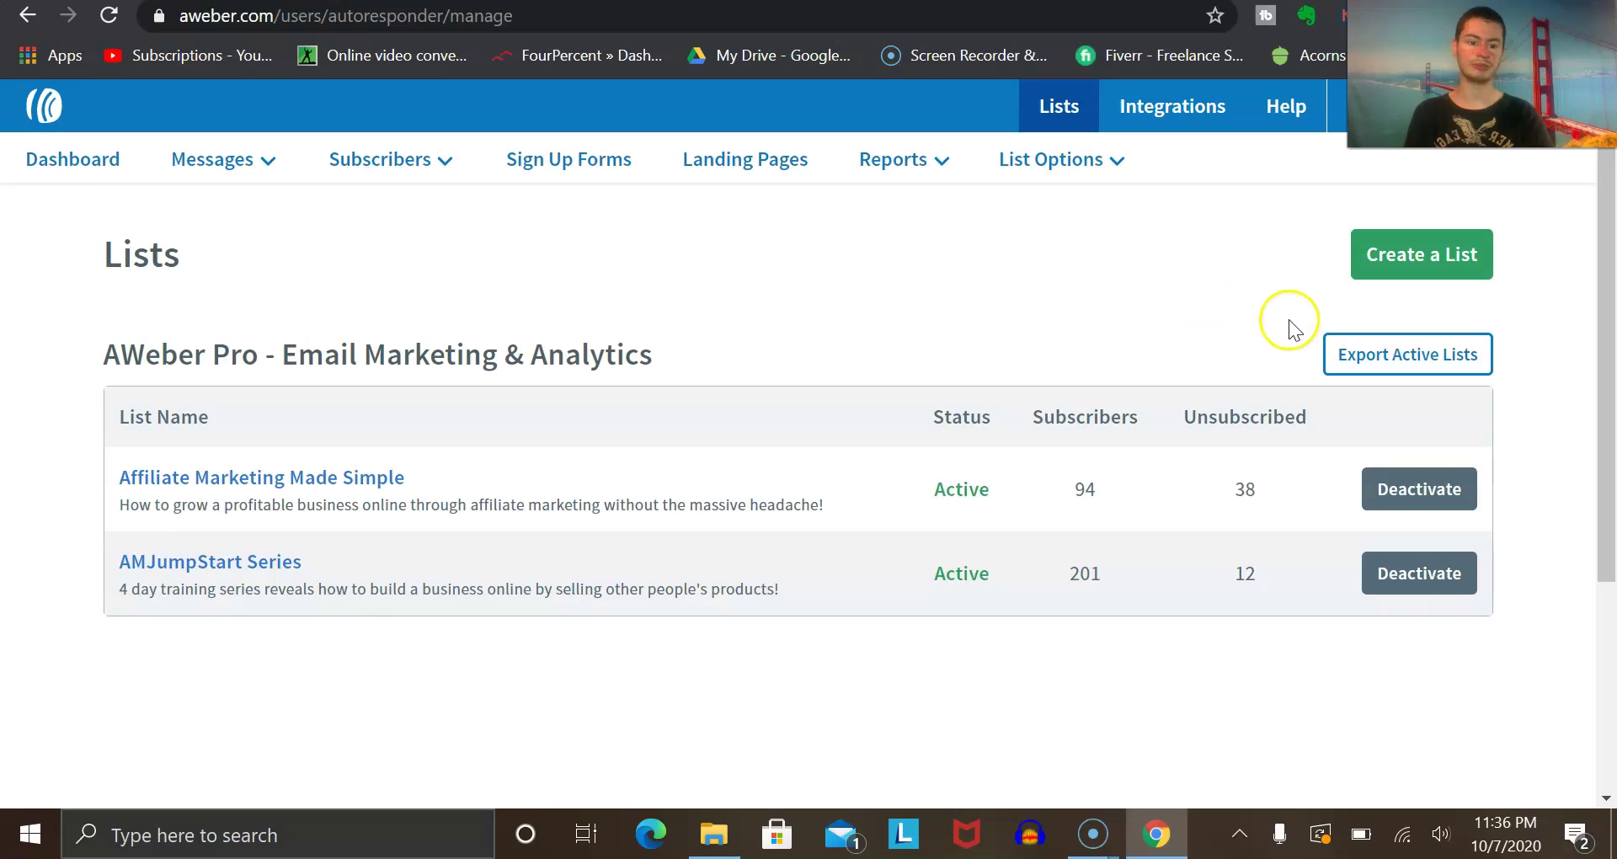
pyautogui.click(1442, 261)
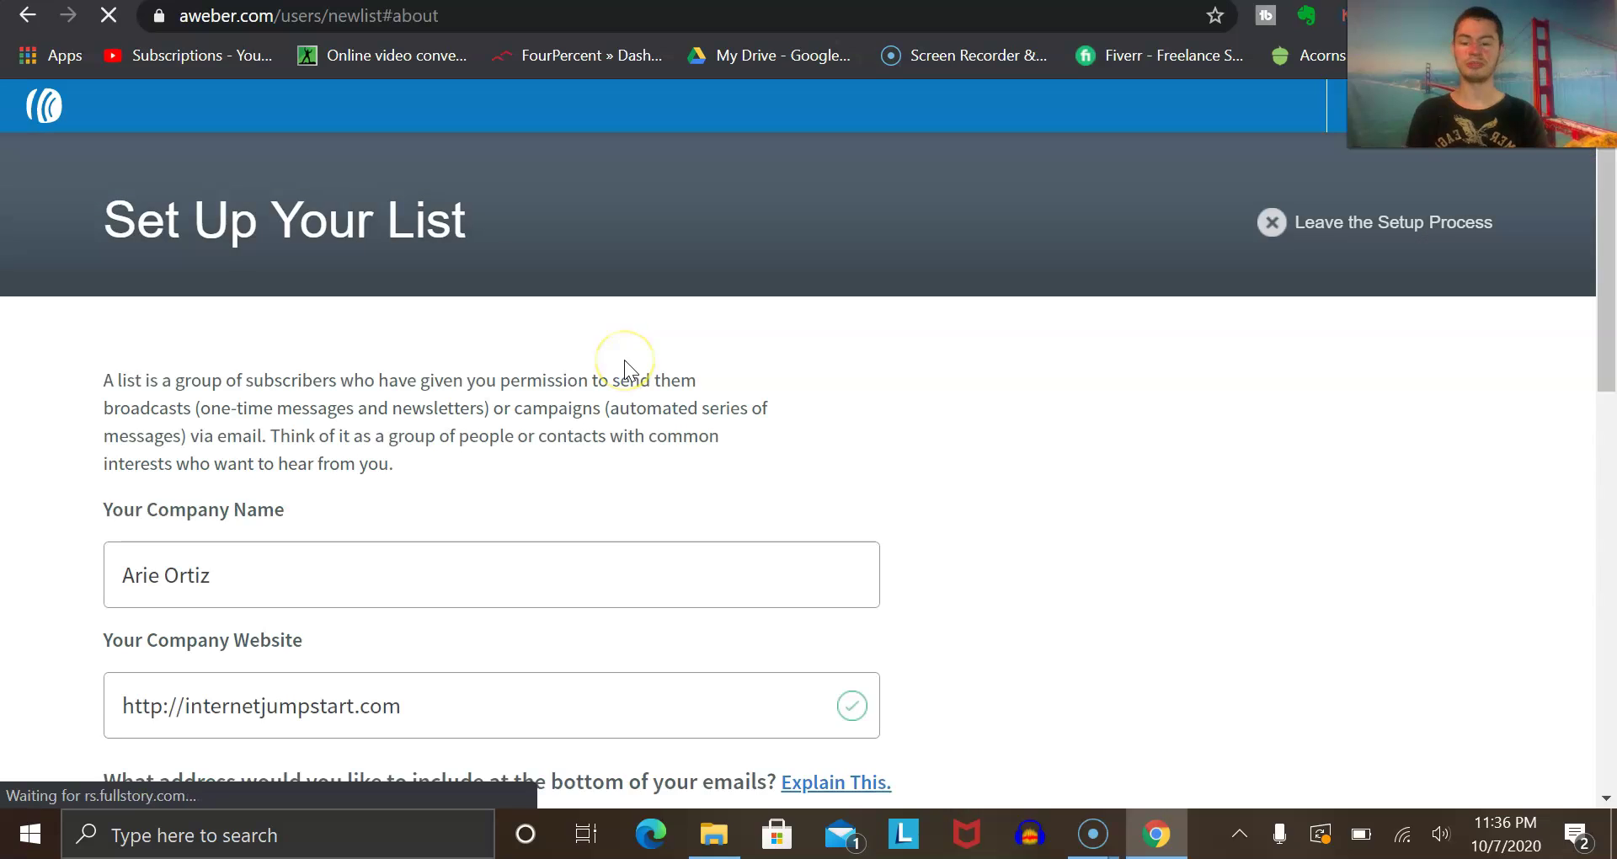
pyautogui.scroll(-3, 625, 360)
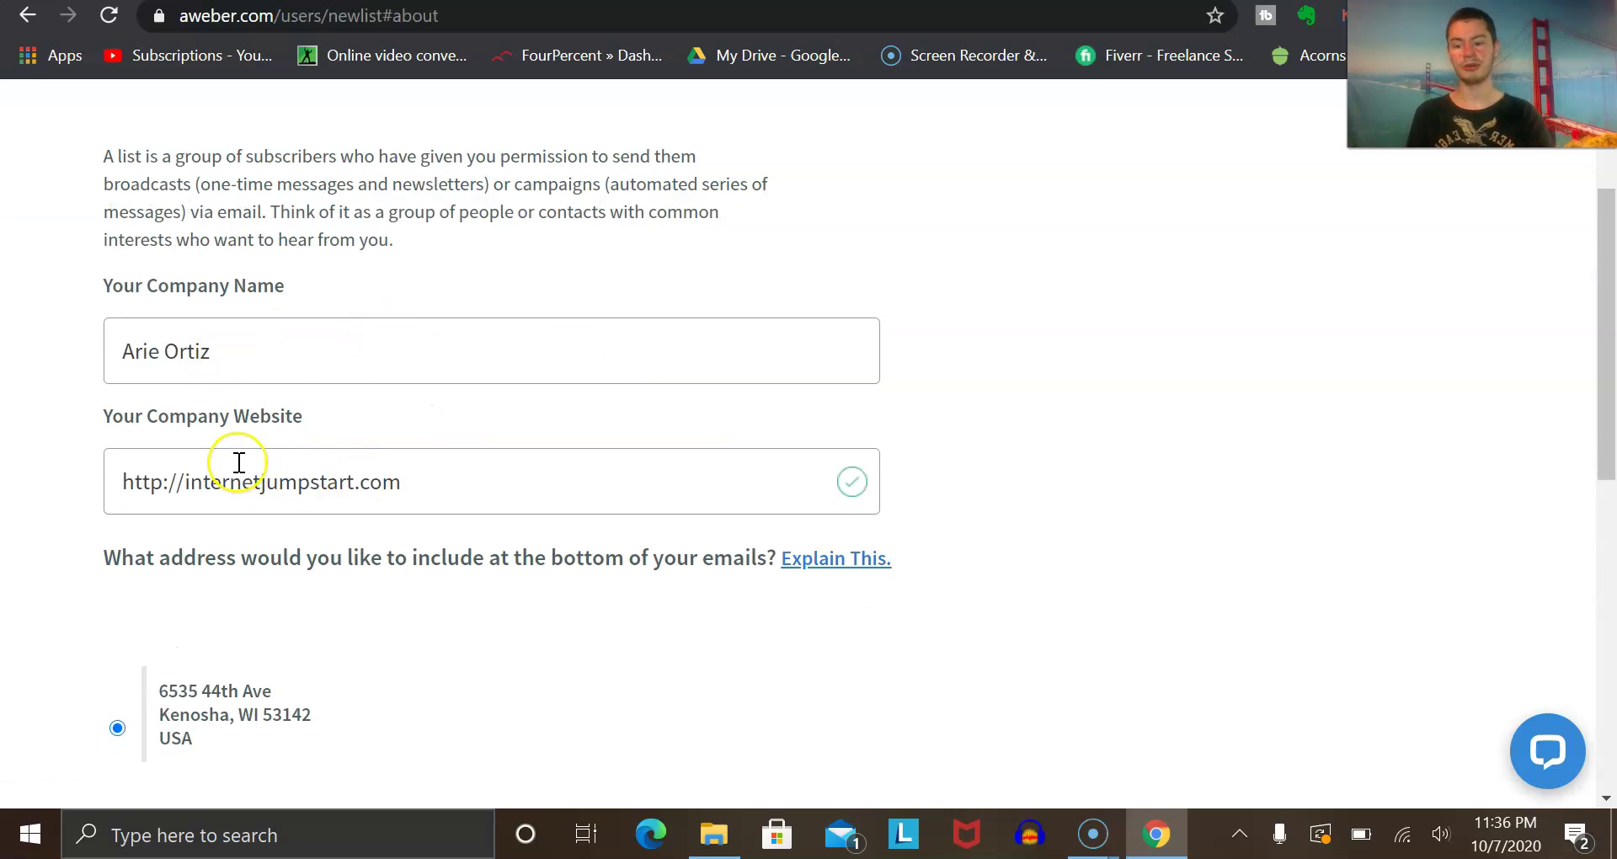
pyautogui.scroll(-5, 513, 490)
pyautogui.scroll(-4, 512, 490)
pyautogui.scroll(2, 512, 490)
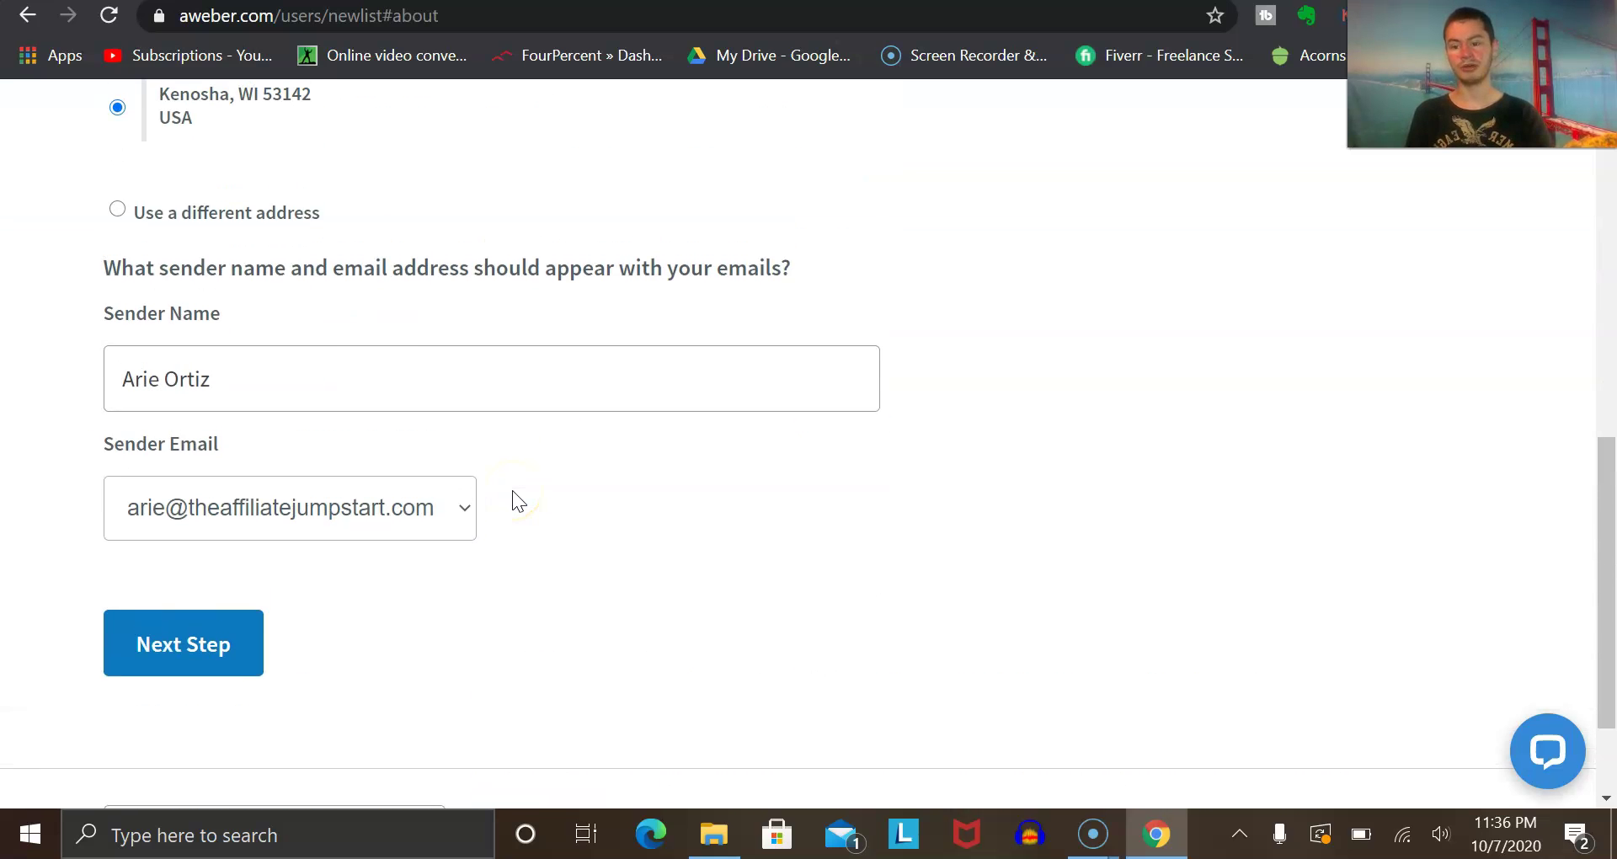
pyautogui.scroll(-1, 265, 331)
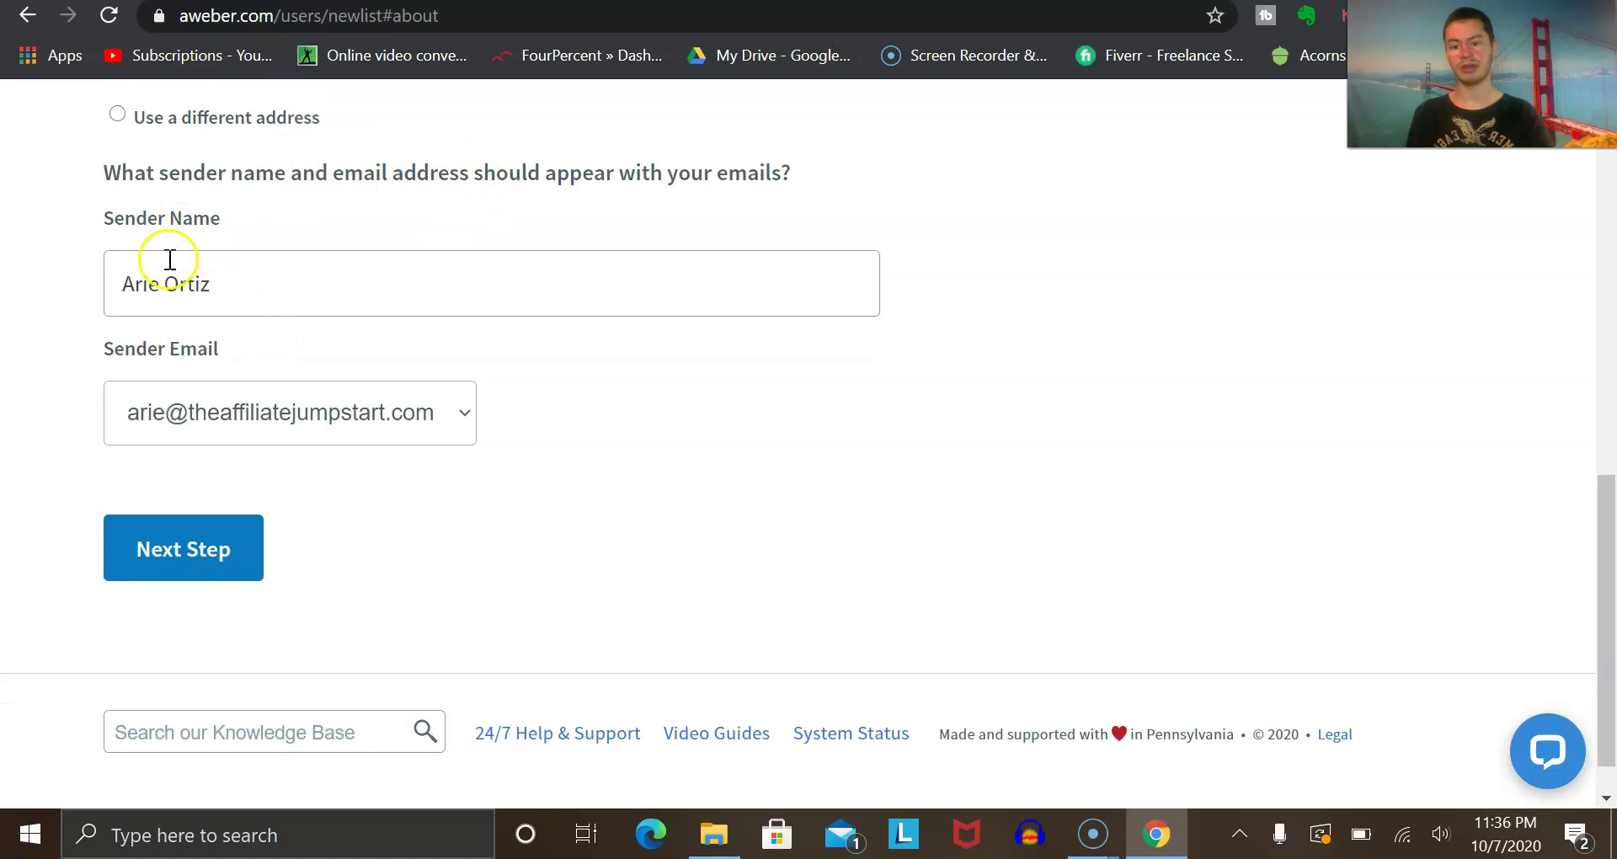
pyautogui.click(196, 527)
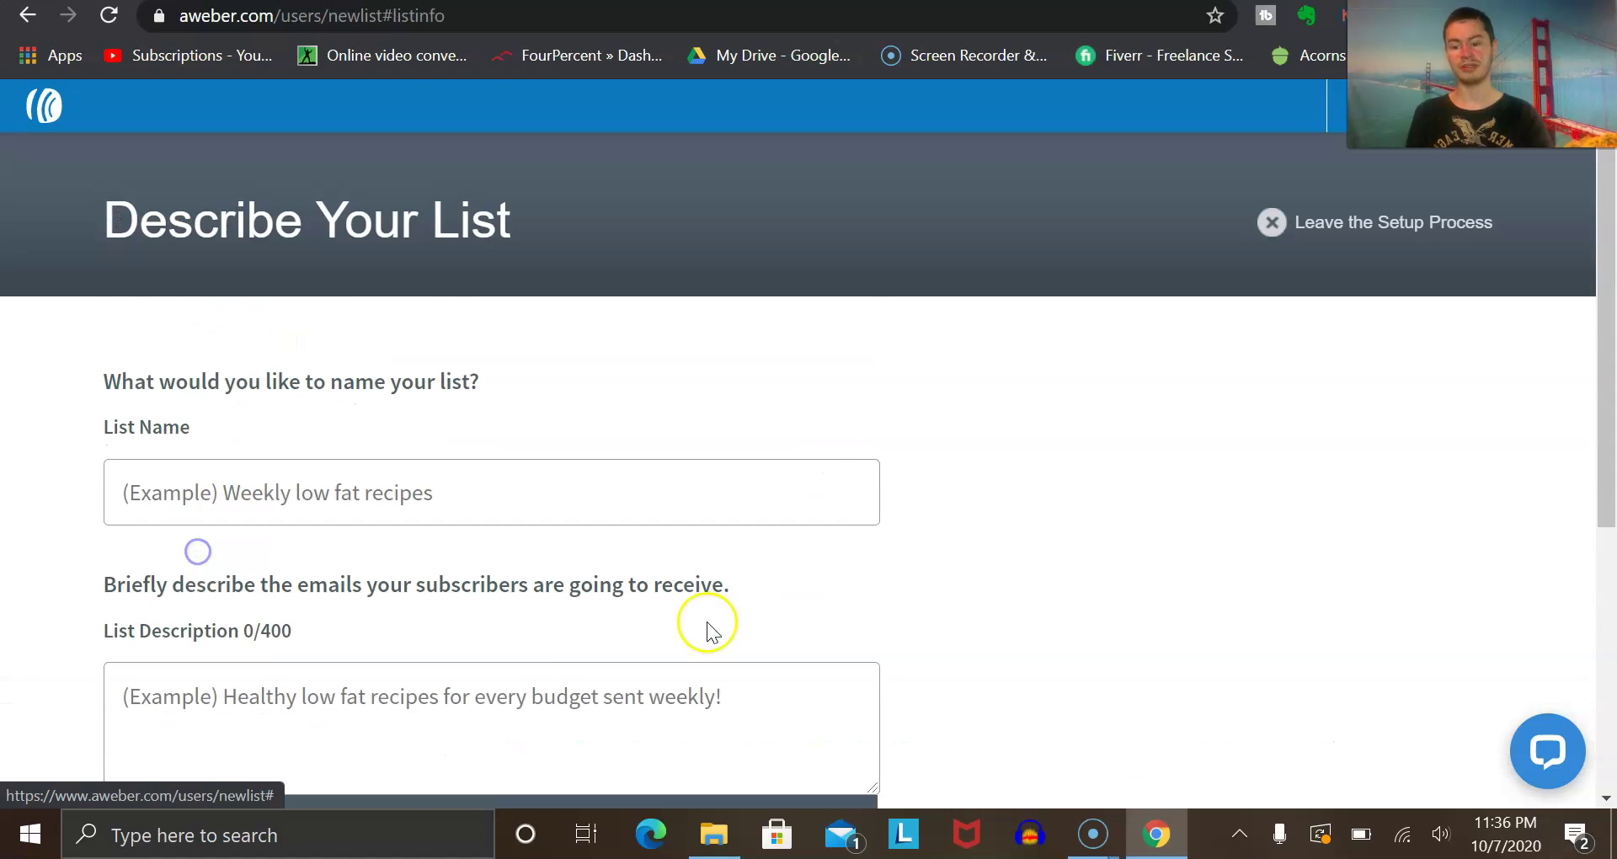
# Step: Look over the list name and description fields, and leave the list setup without creating the list
pyautogui.scroll(-5, 704, 624)
pyautogui.scroll(2, 505, 589)
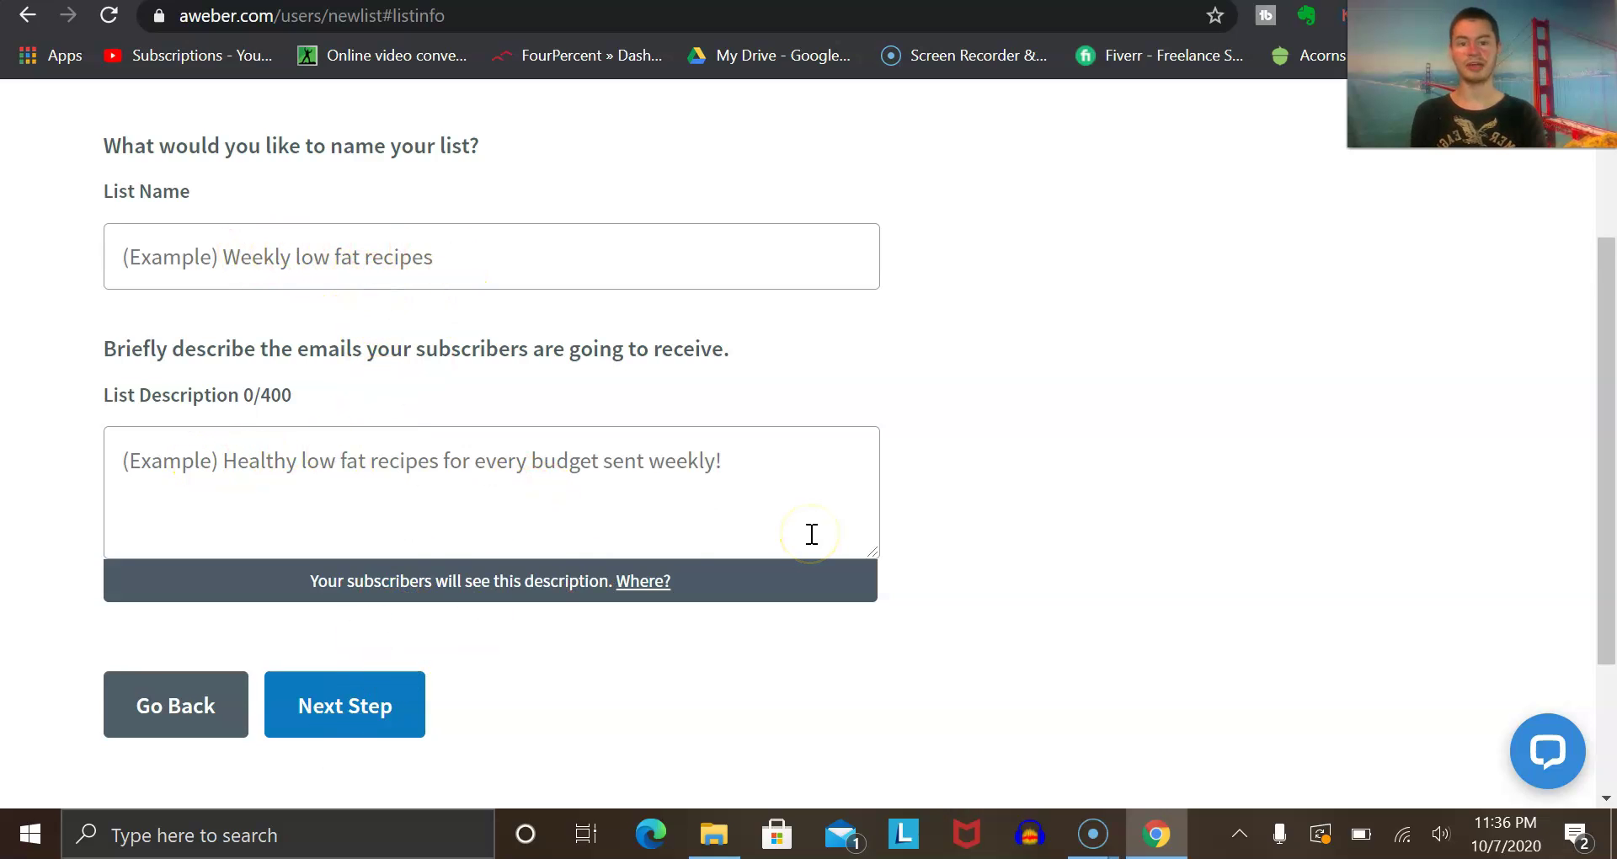
pyautogui.scroll(3, 810, 534)
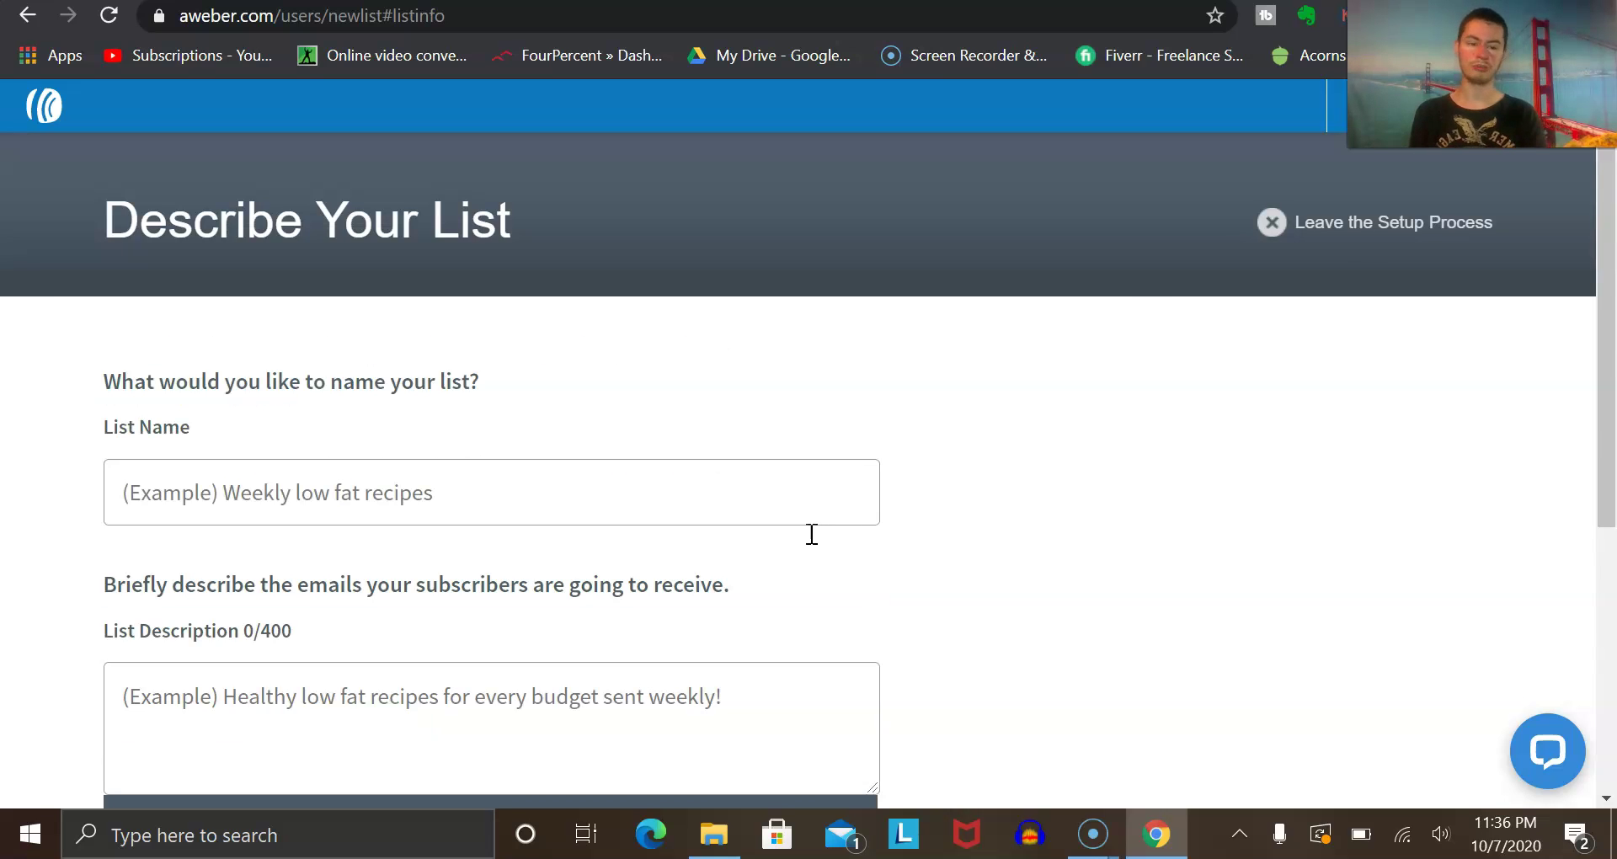
pyautogui.click(1357, 225)
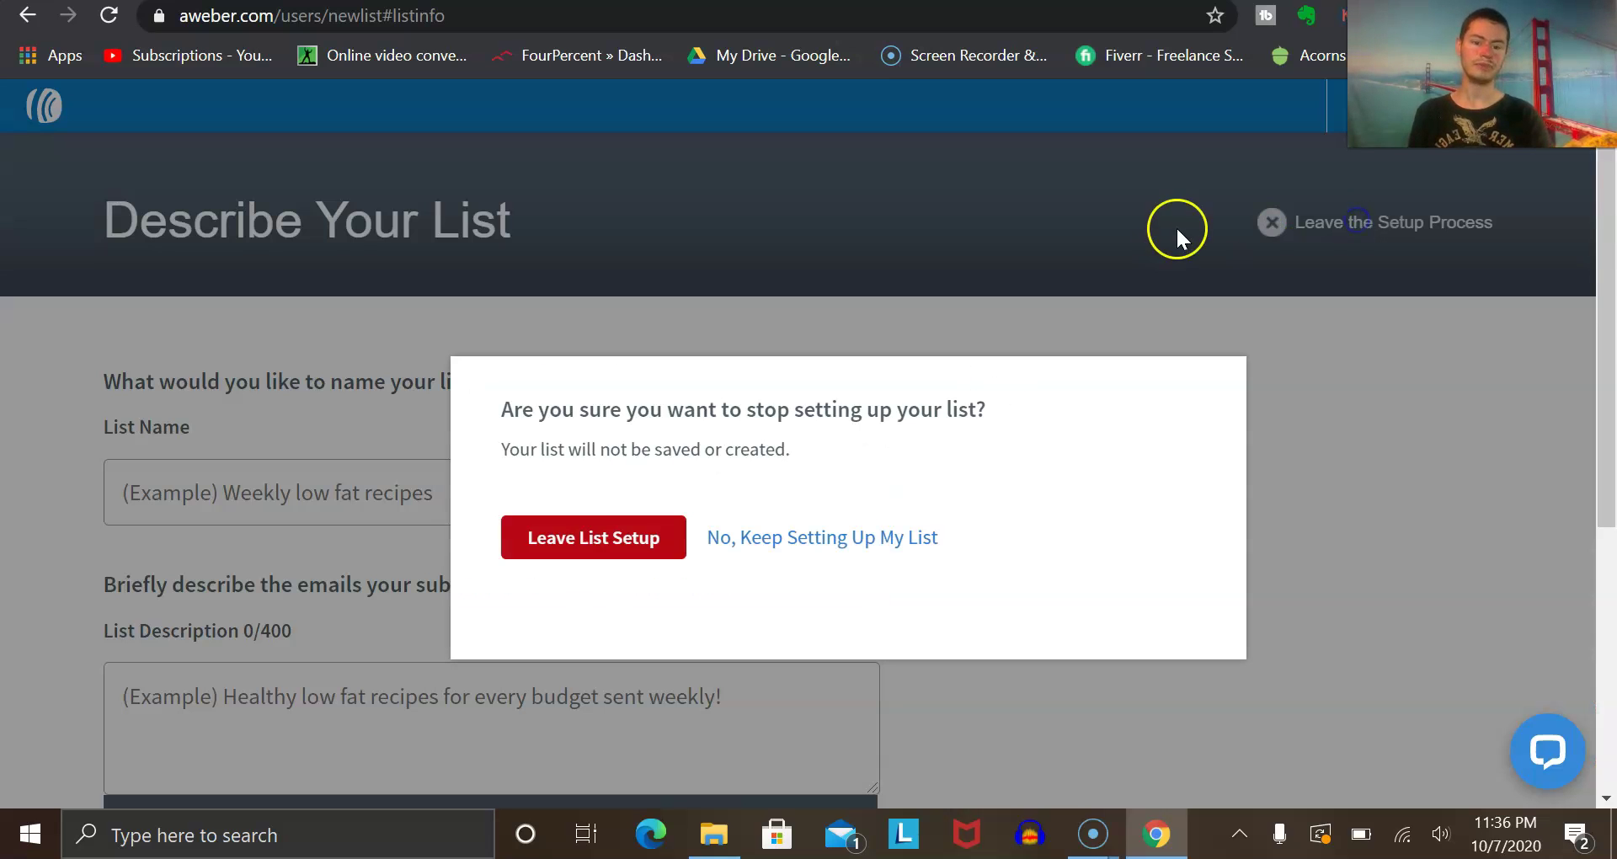
pyautogui.click(578, 538)
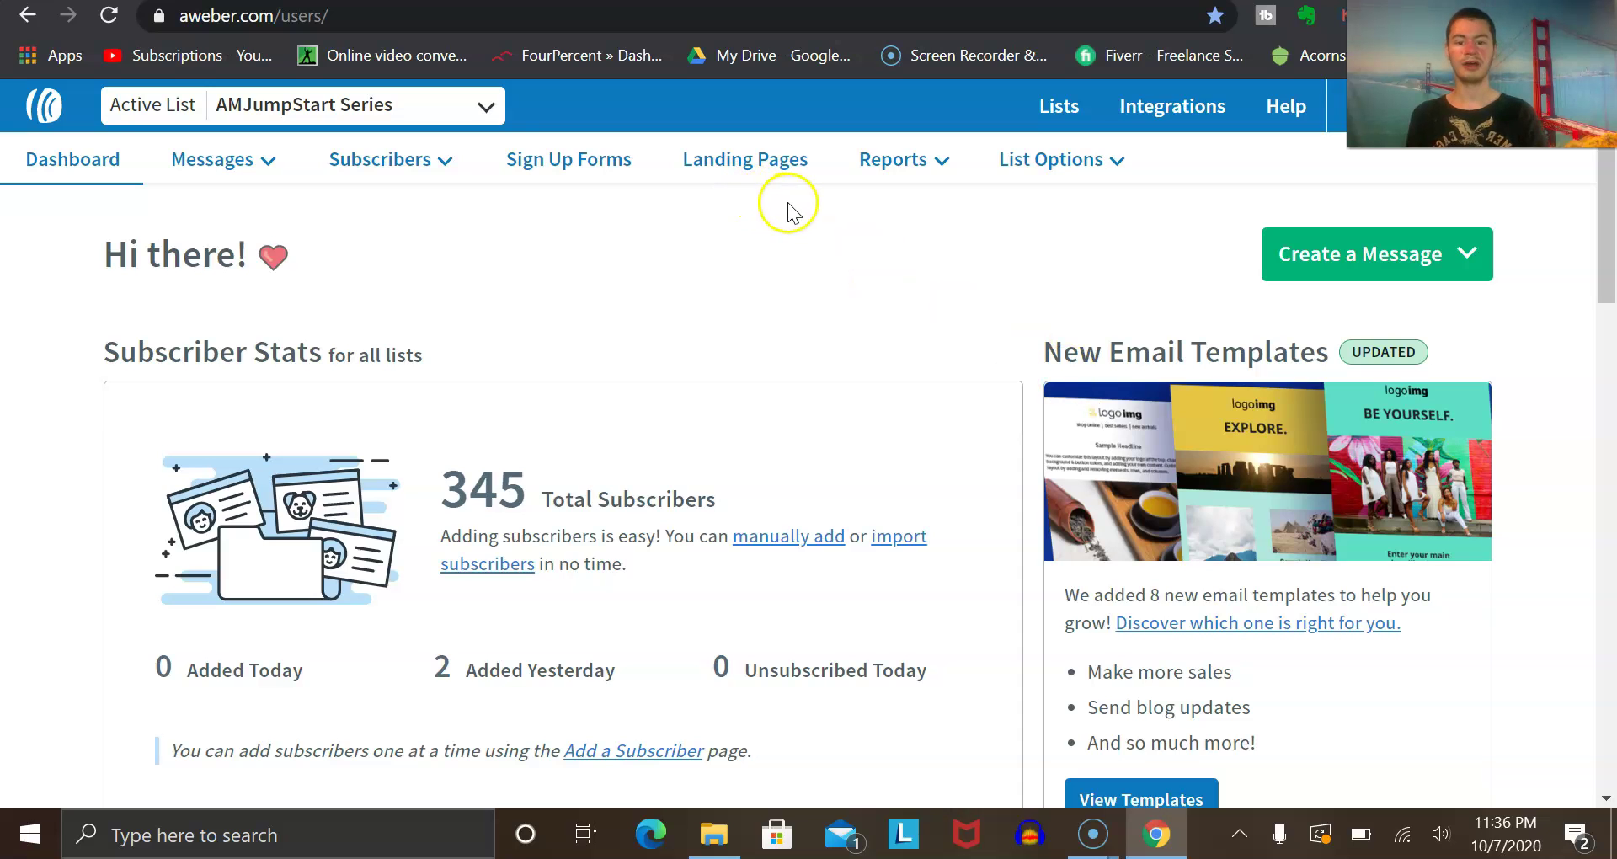
# Step: Open the landing pages of the AMJumpStart Series list and start creating a new landing page
pyautogui.scroll(3, 771, 192)
pyautogui.scroll(2, 771, 192)
pyautogui.scroll(2, 801, 189)
pyautogui.click(780, 240)
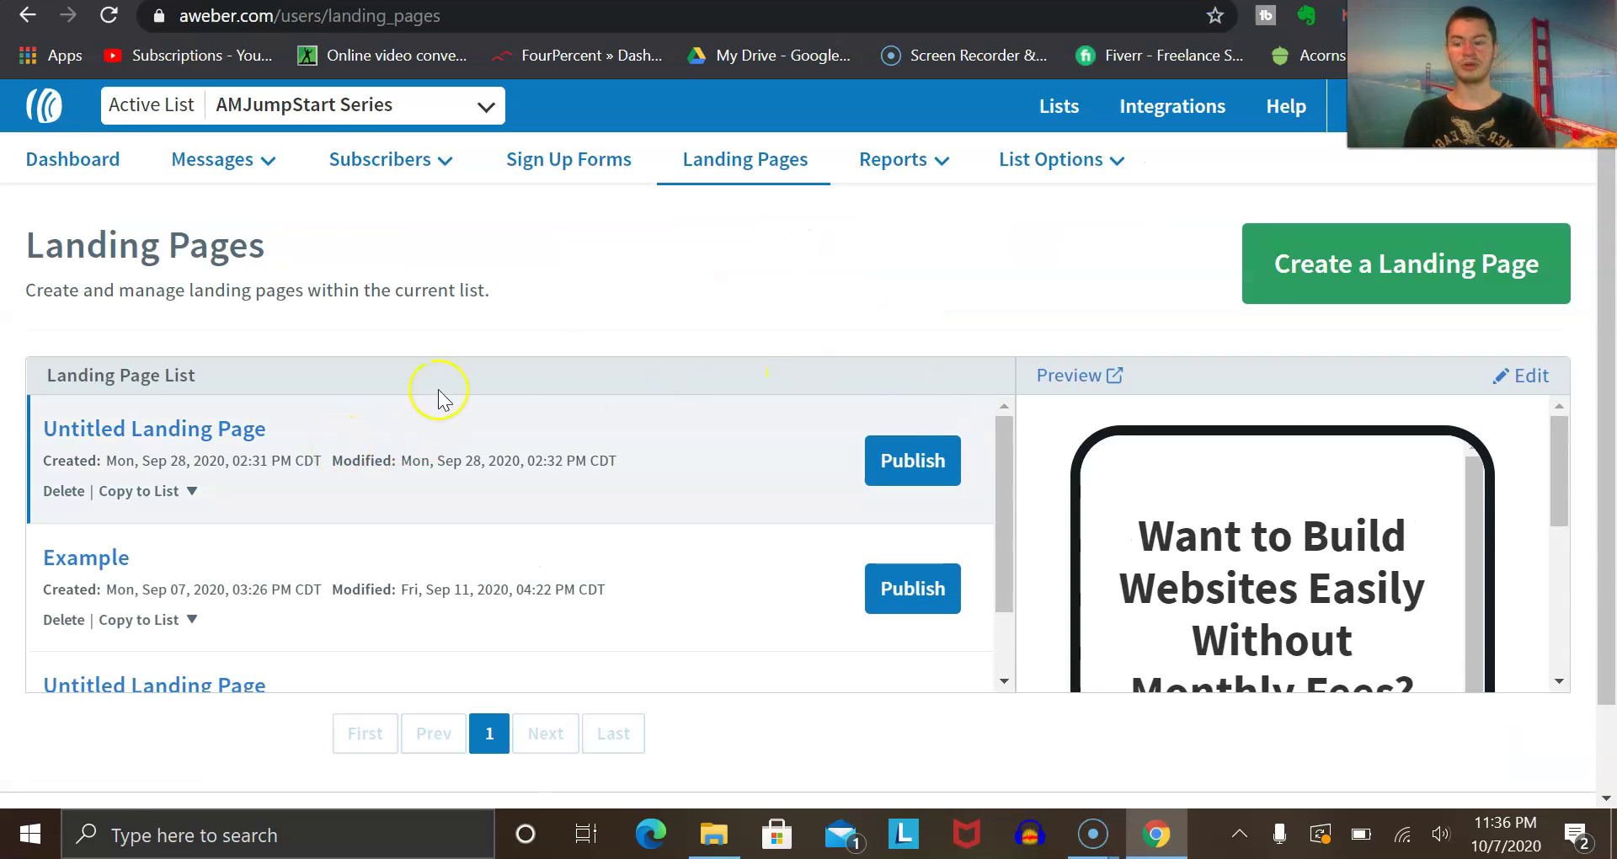
pyautogui.click(1480, 268)
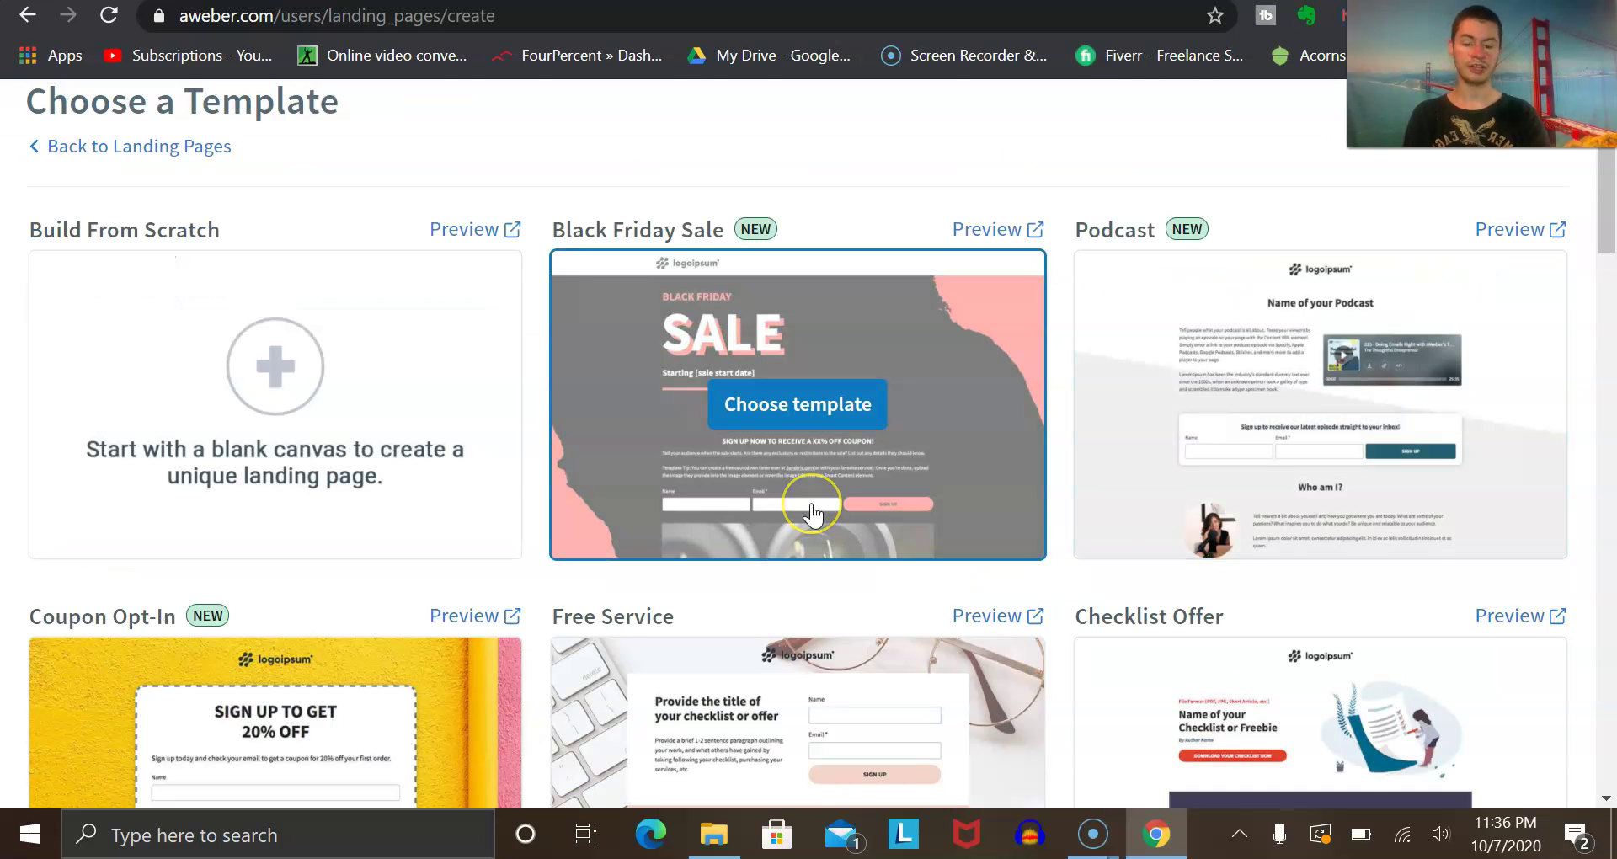
# Step: Browse the landing page template gallery and choose the Build From Scratch template
pyautogui.scroll(-13, 813, 512)
pyautogui.scroll(-5, 813, 514)
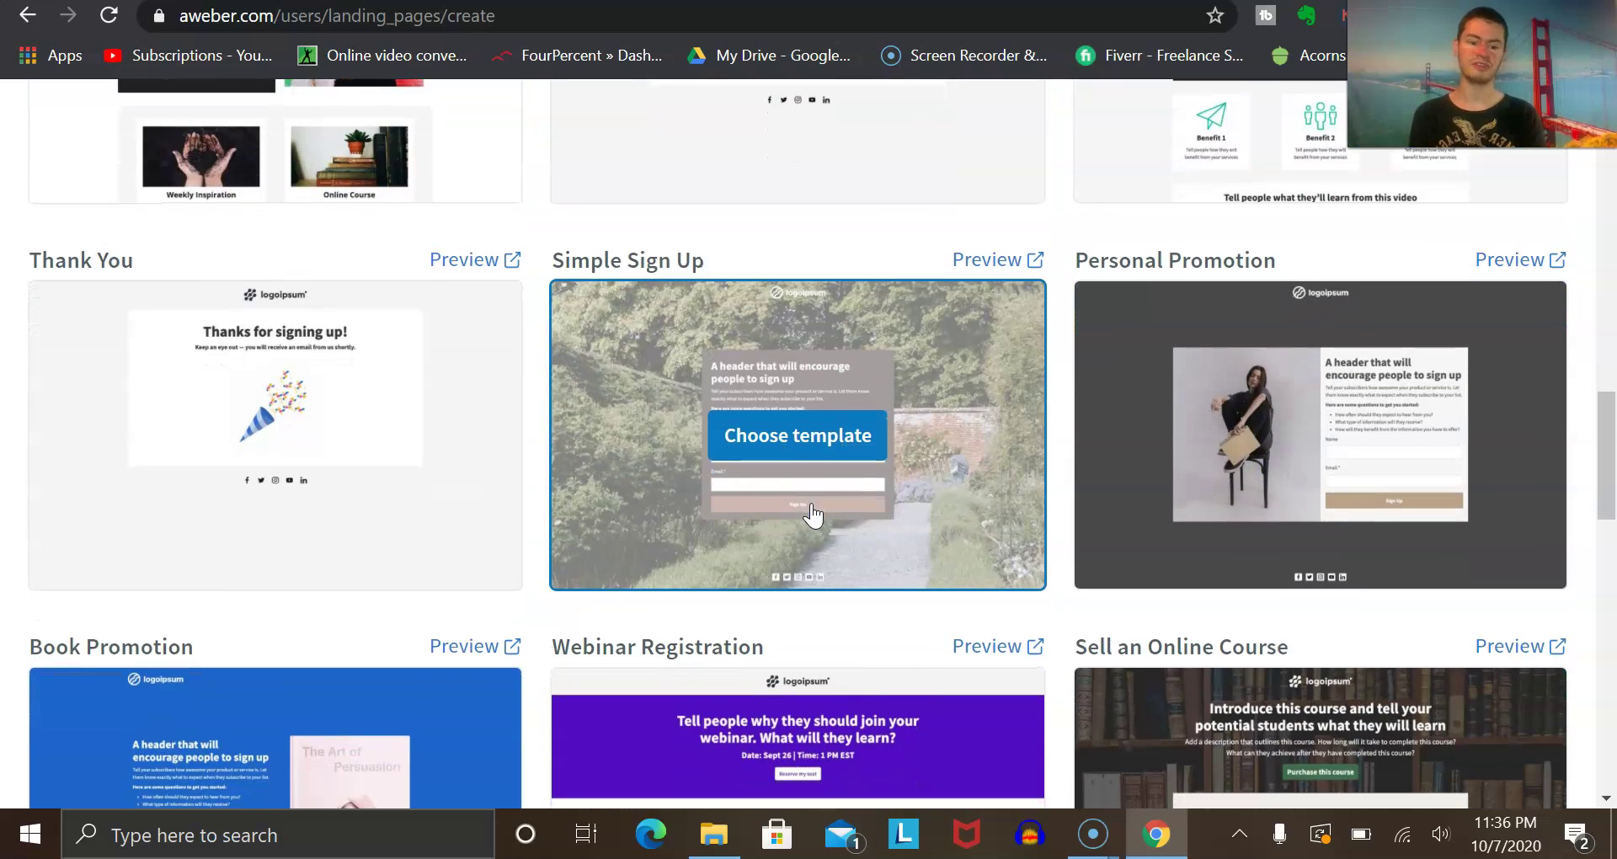
pyautogui.scroll(-15, 813, 514)
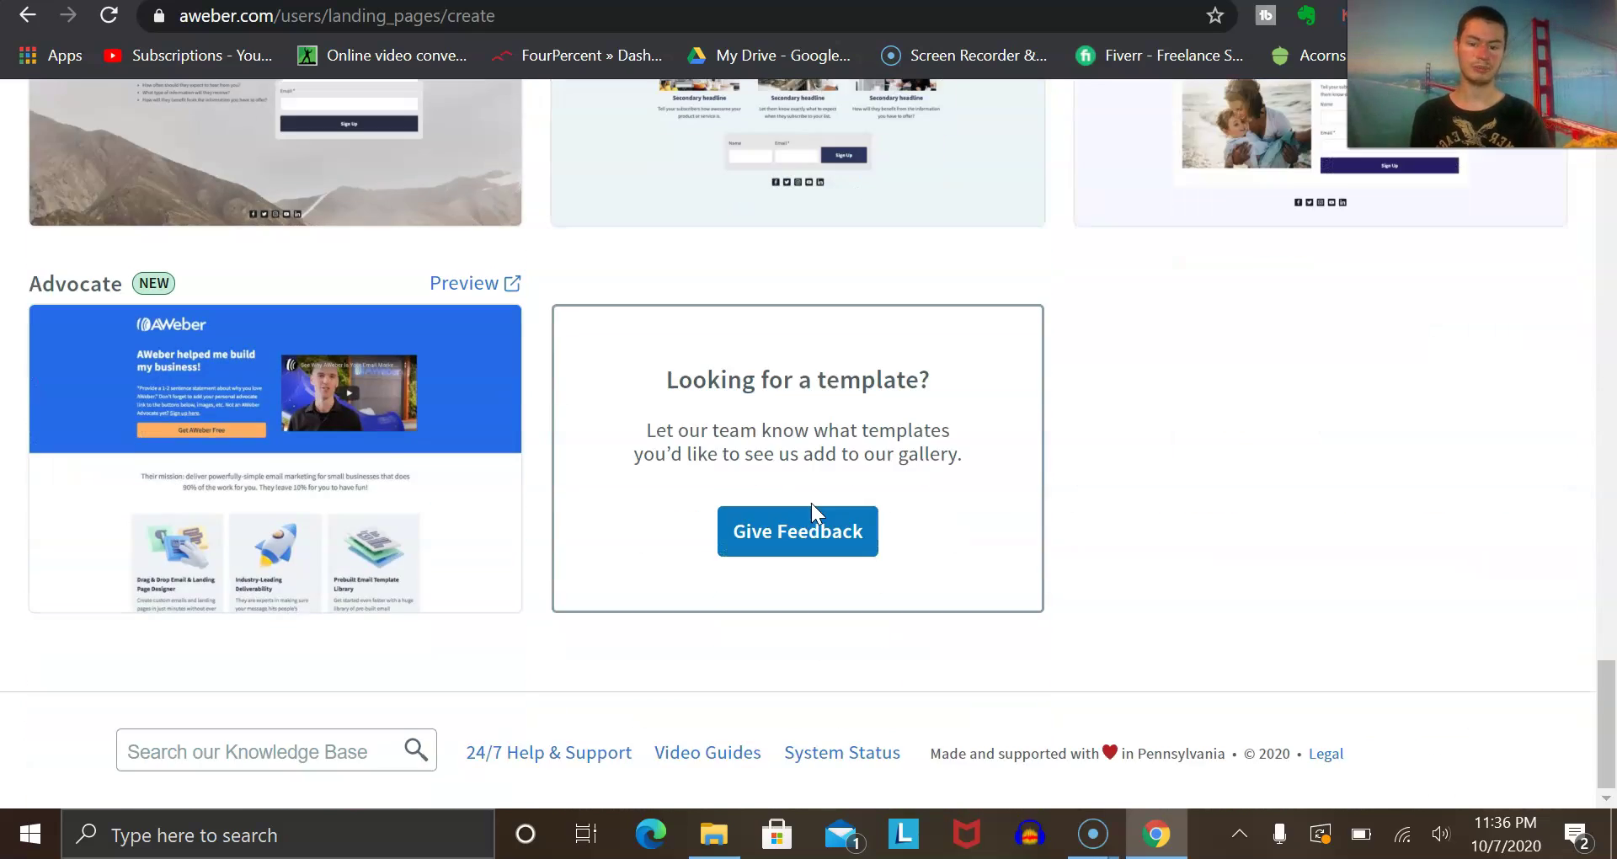
pyautogui.scroll(20, 811, 502)
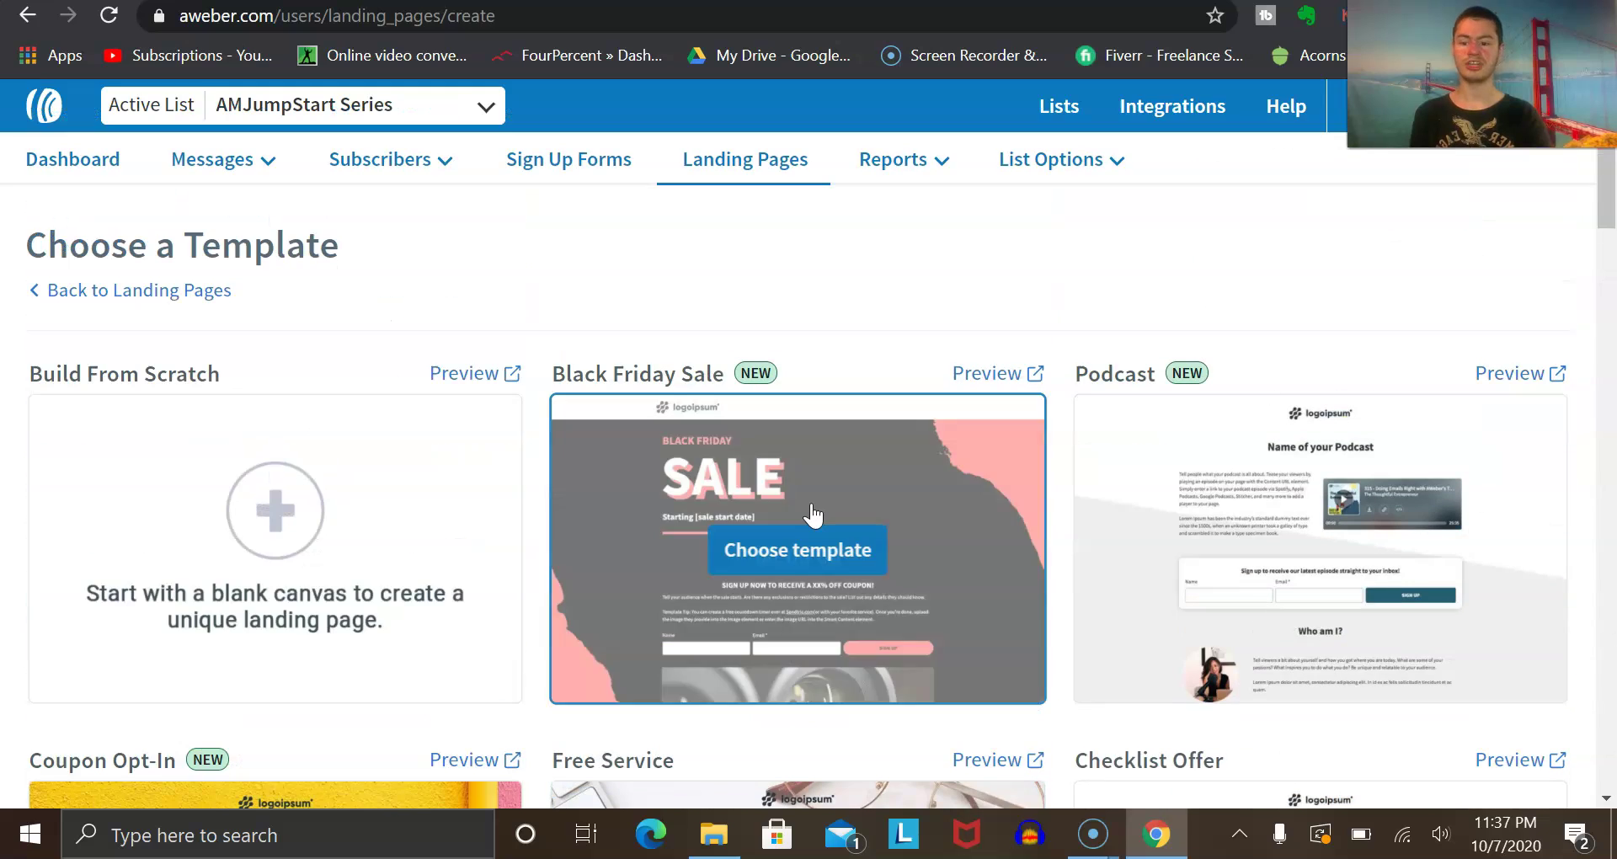
pyautogui.scroll(-2, 811, 514)
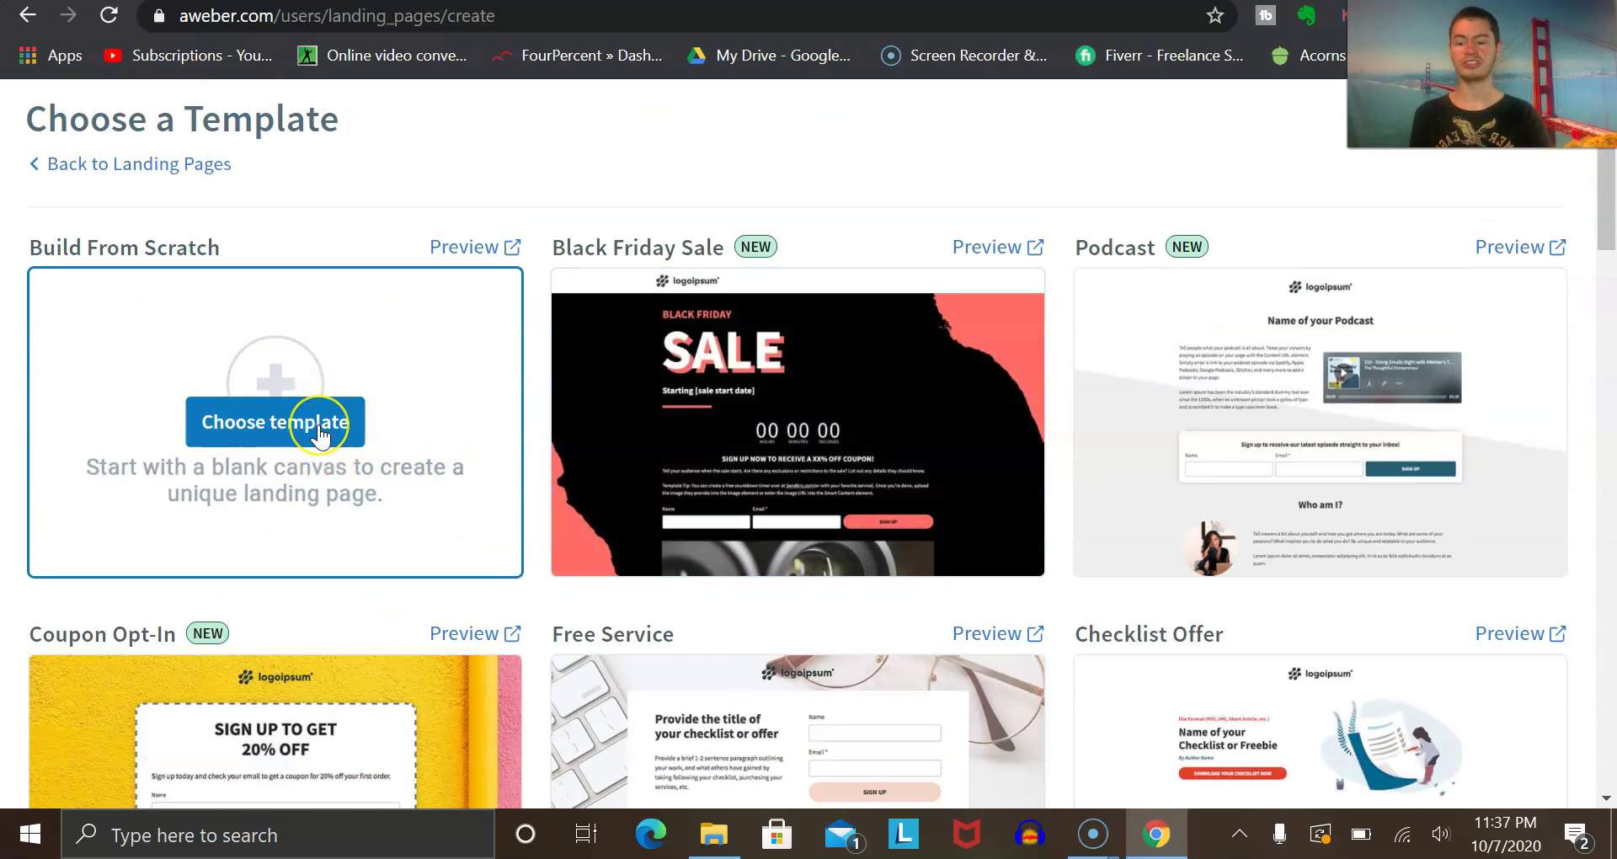
pyautogui.click(319, 434)
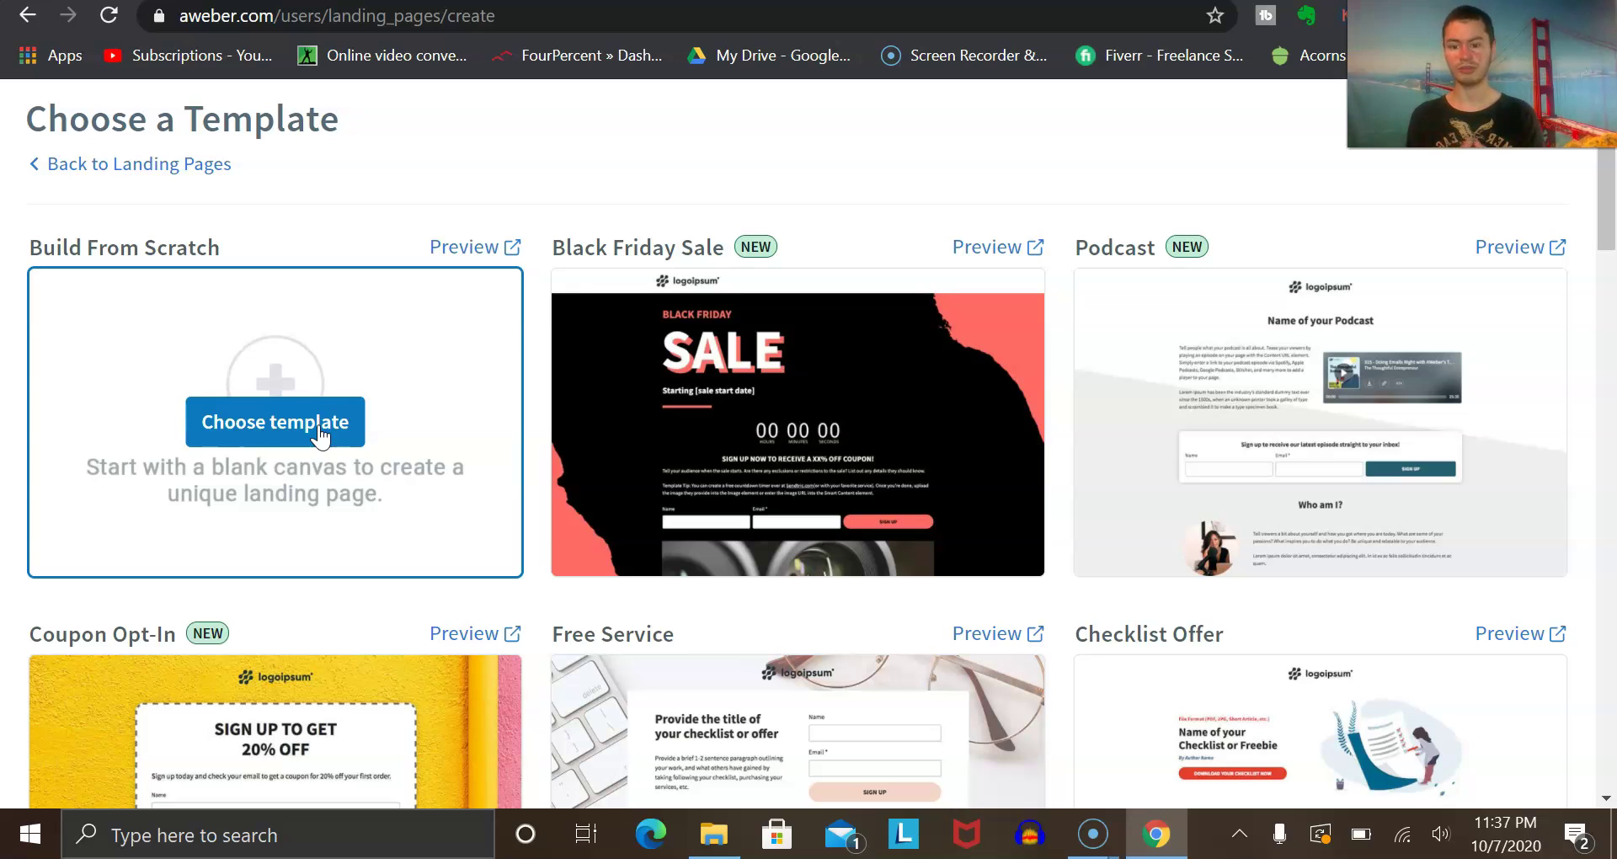
pyautogui.click(278, 427)
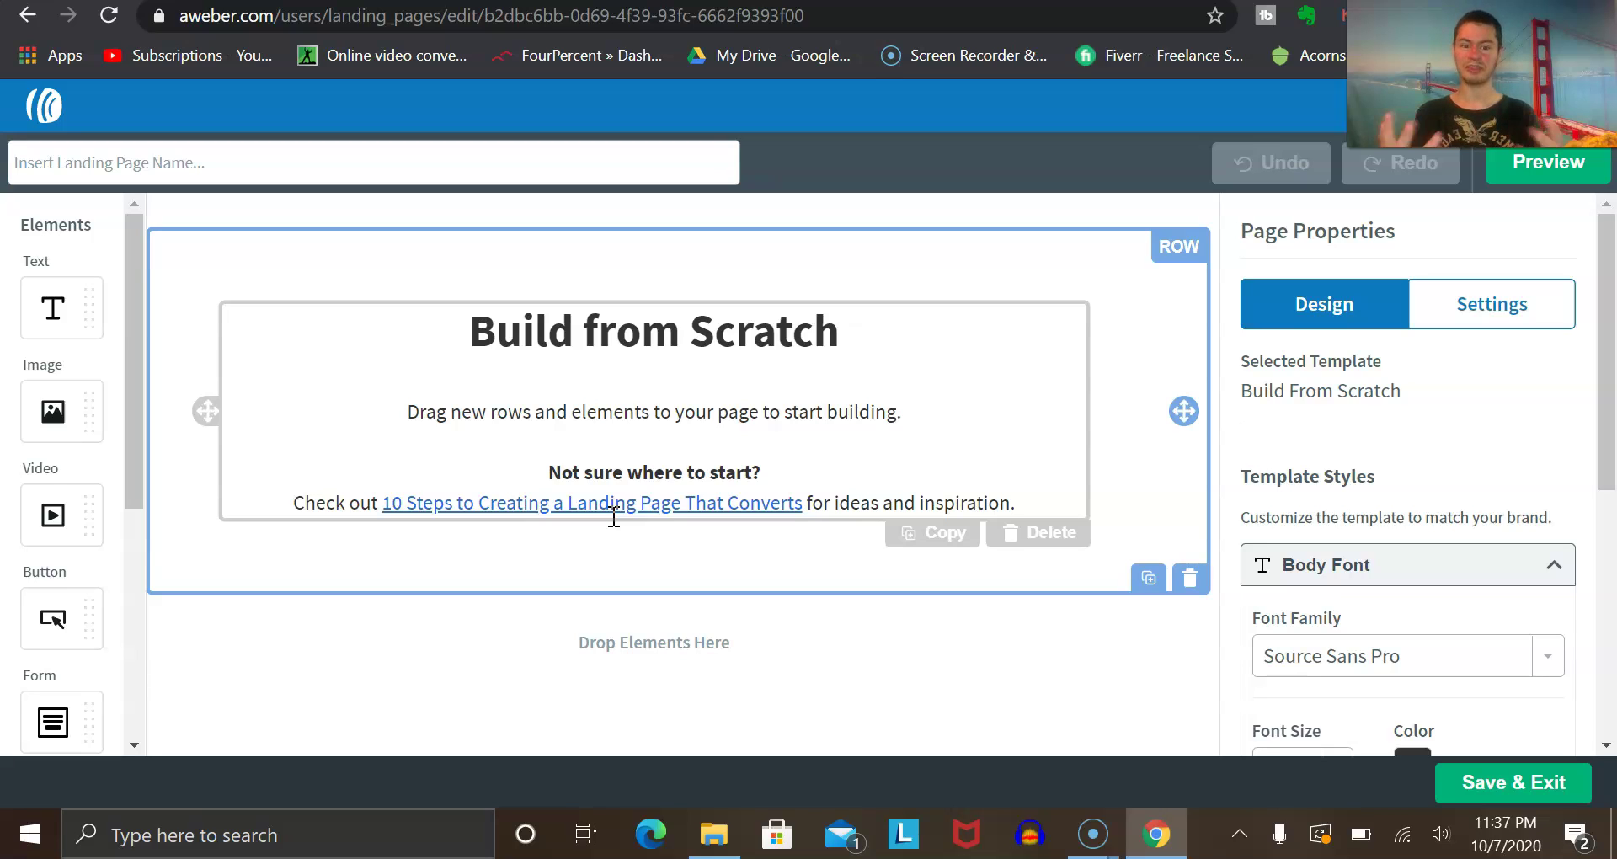
# Step: Name the landing page "Affiliate Marketing 4 Day Overview"
pyautogui.click(713, 333)
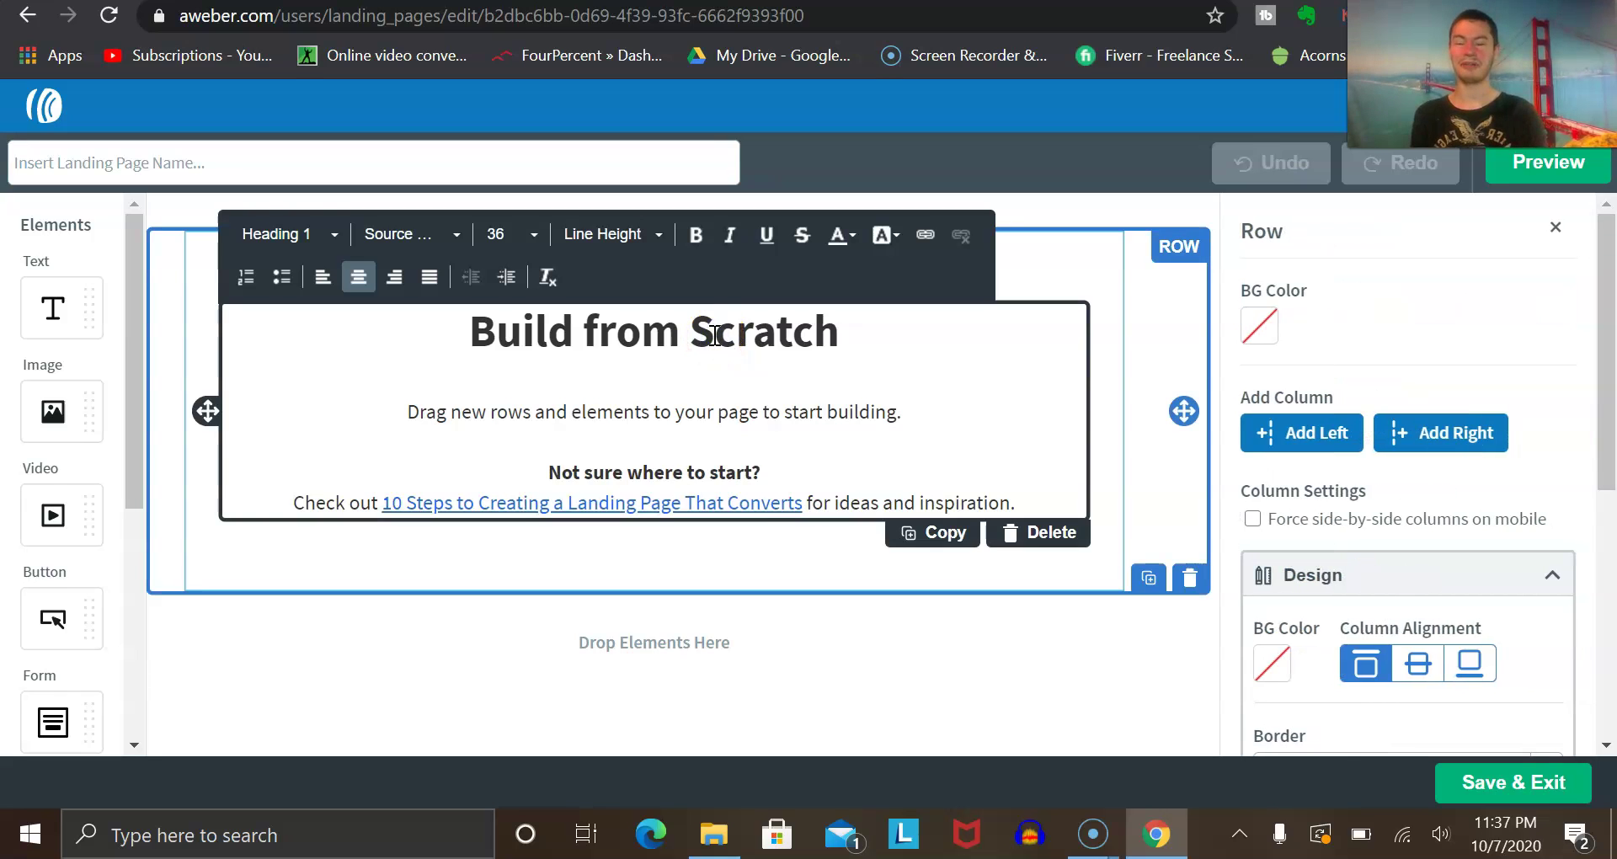
pyautogui.hotkey('ctrl', 'a')
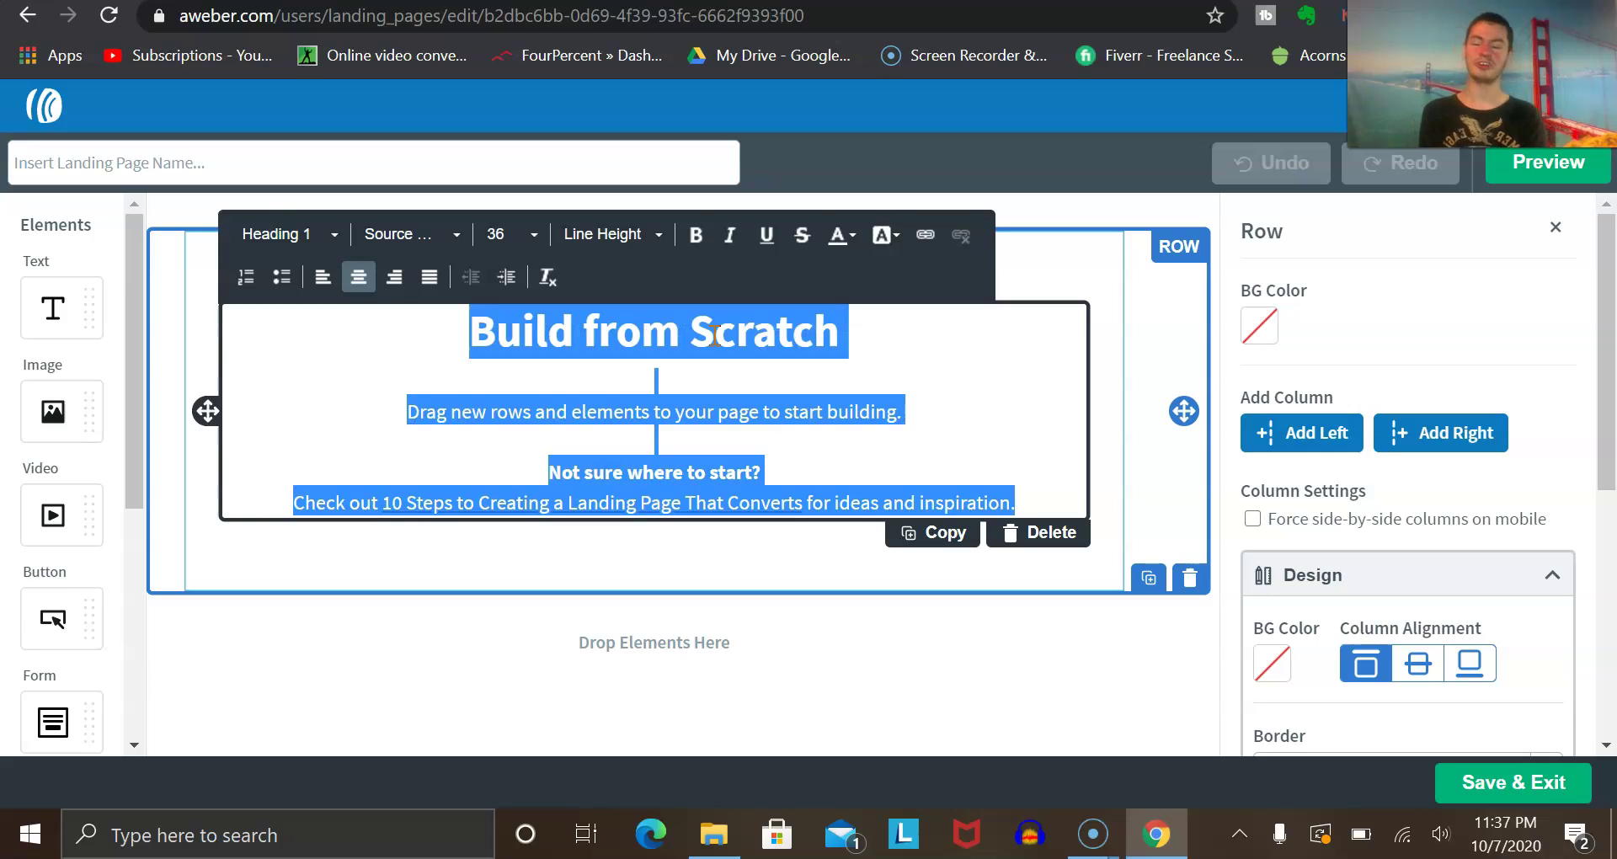
pyautogui.click(43, 174)
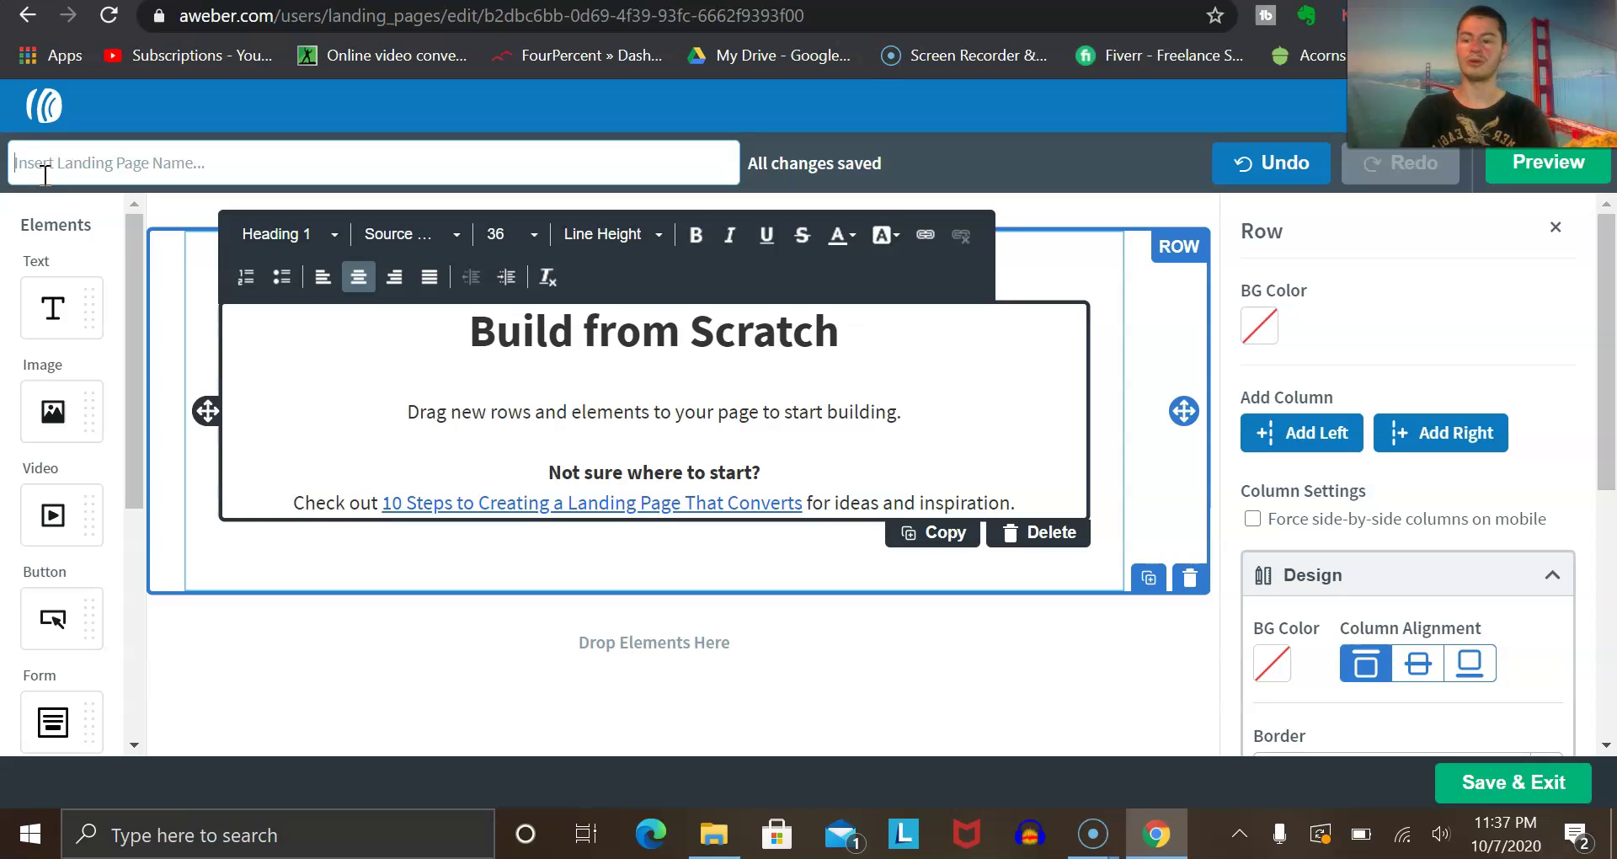
pyautogui.write('Af')
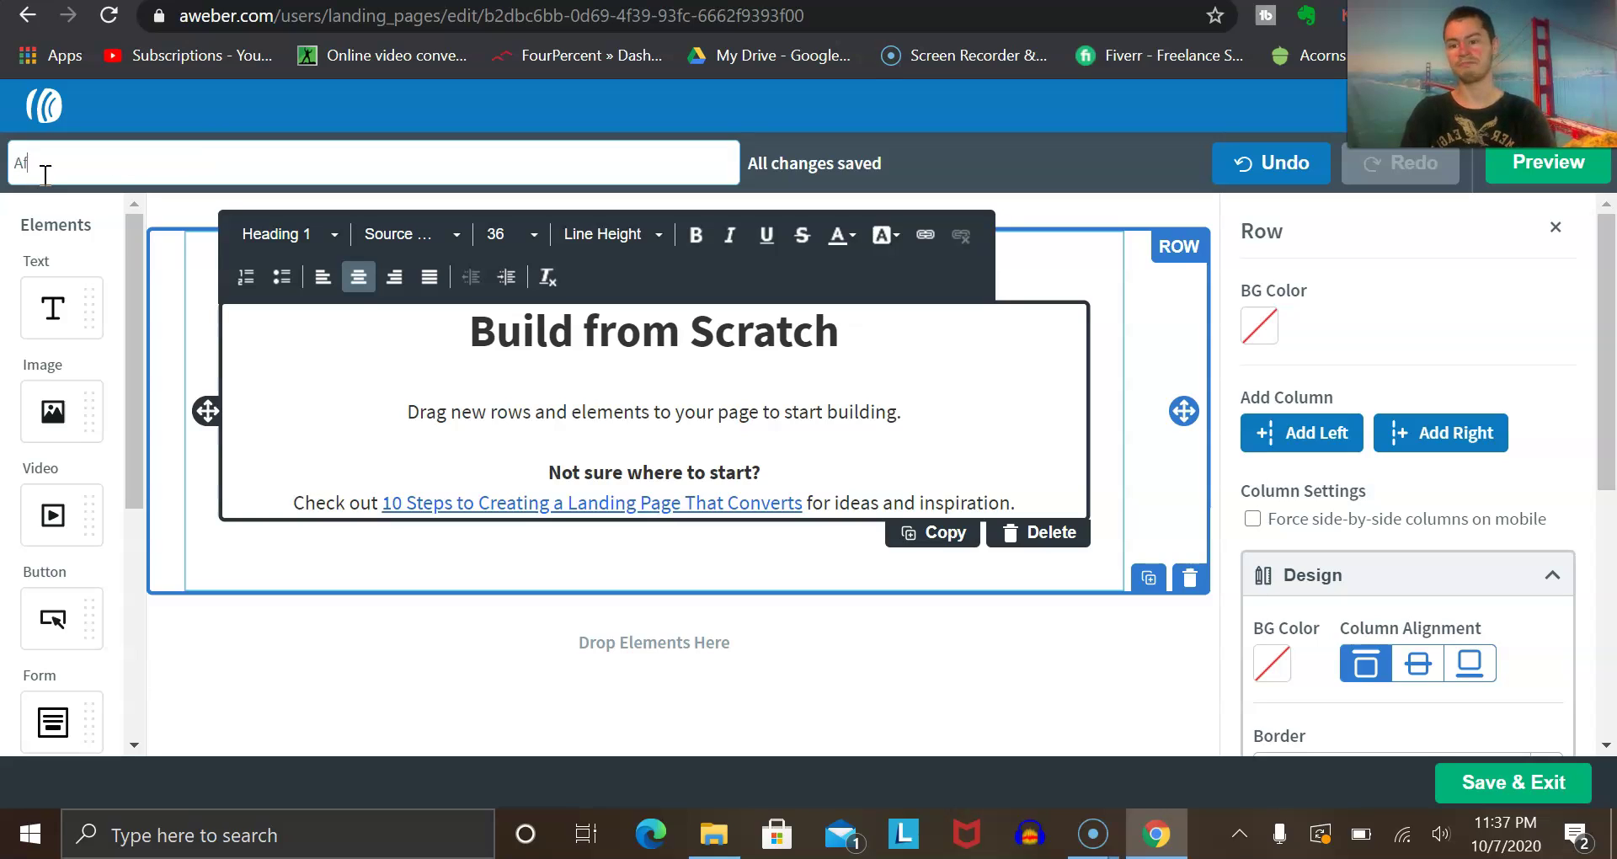
pyautogui.write('filiate Marketing')
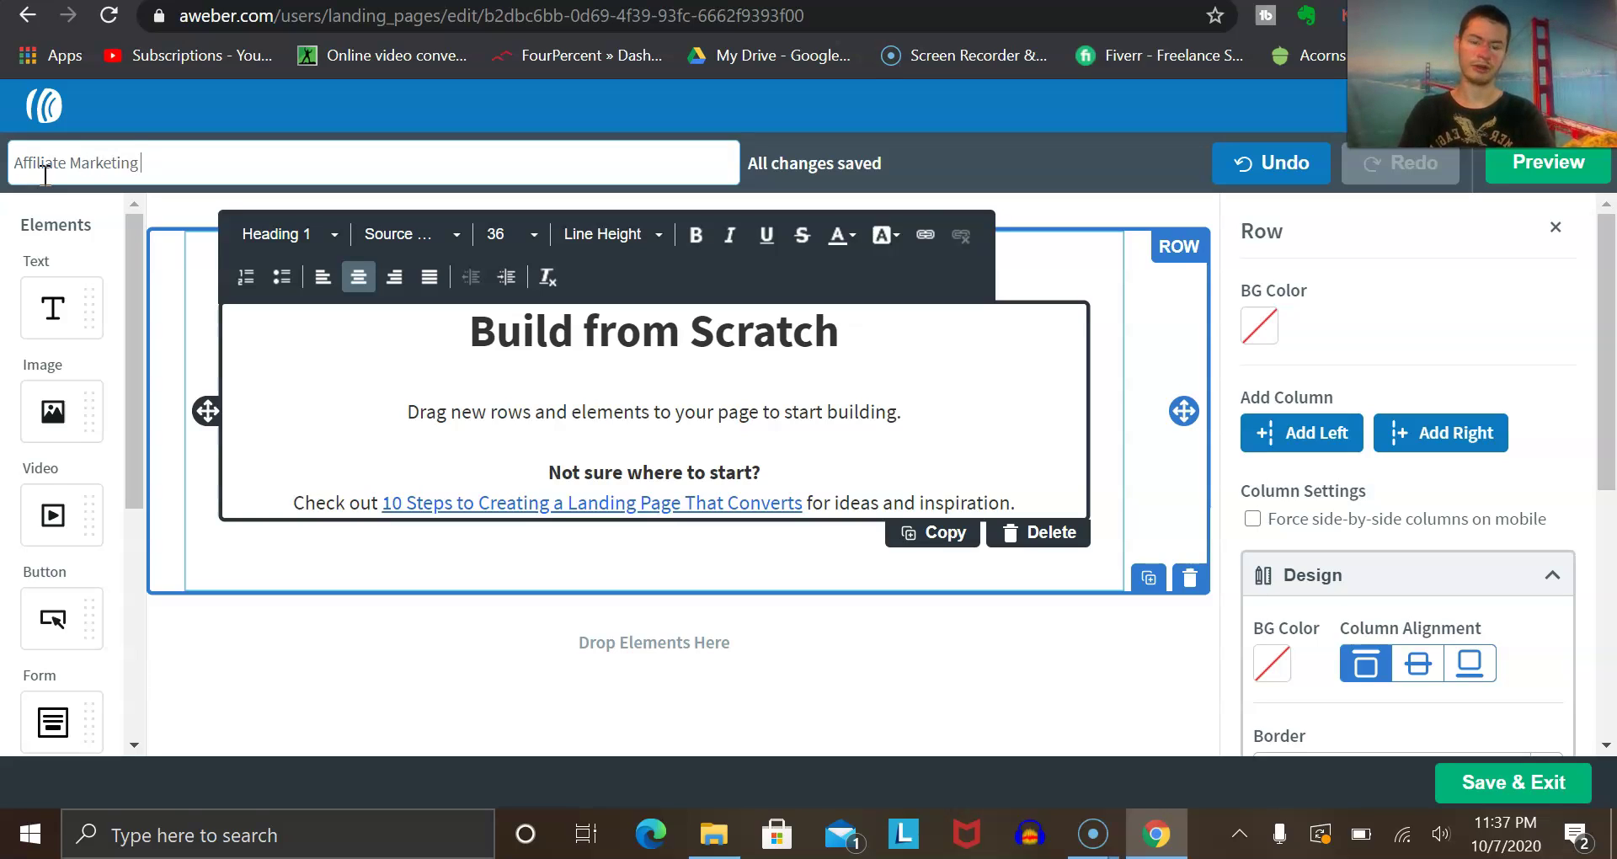
pyautogui.write('Overview')
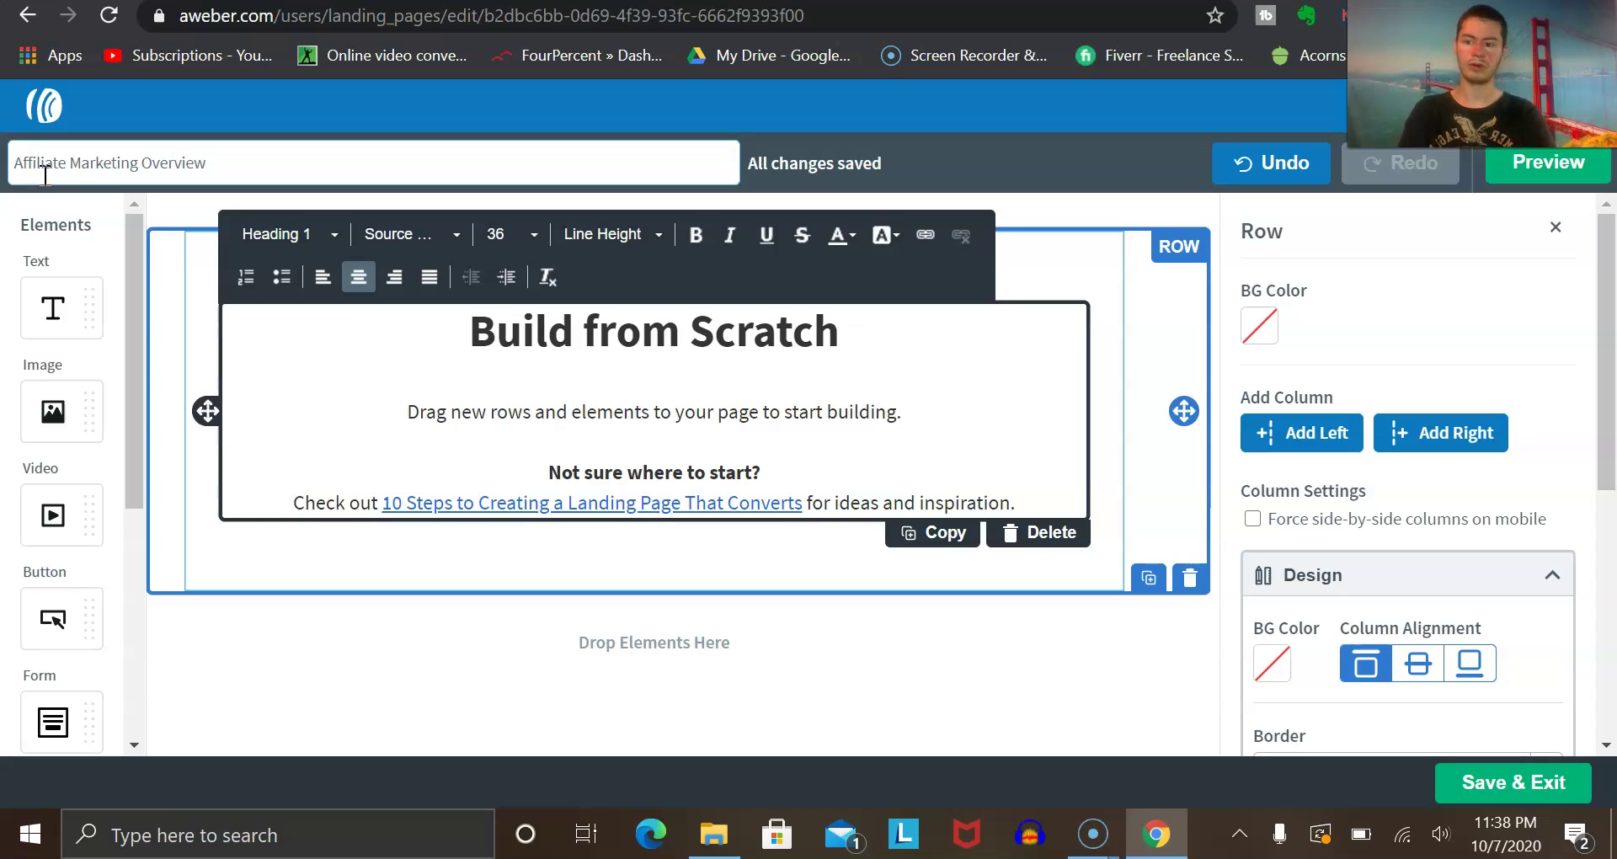
pyautogui.press('Left')
pyautogui.press('Left')
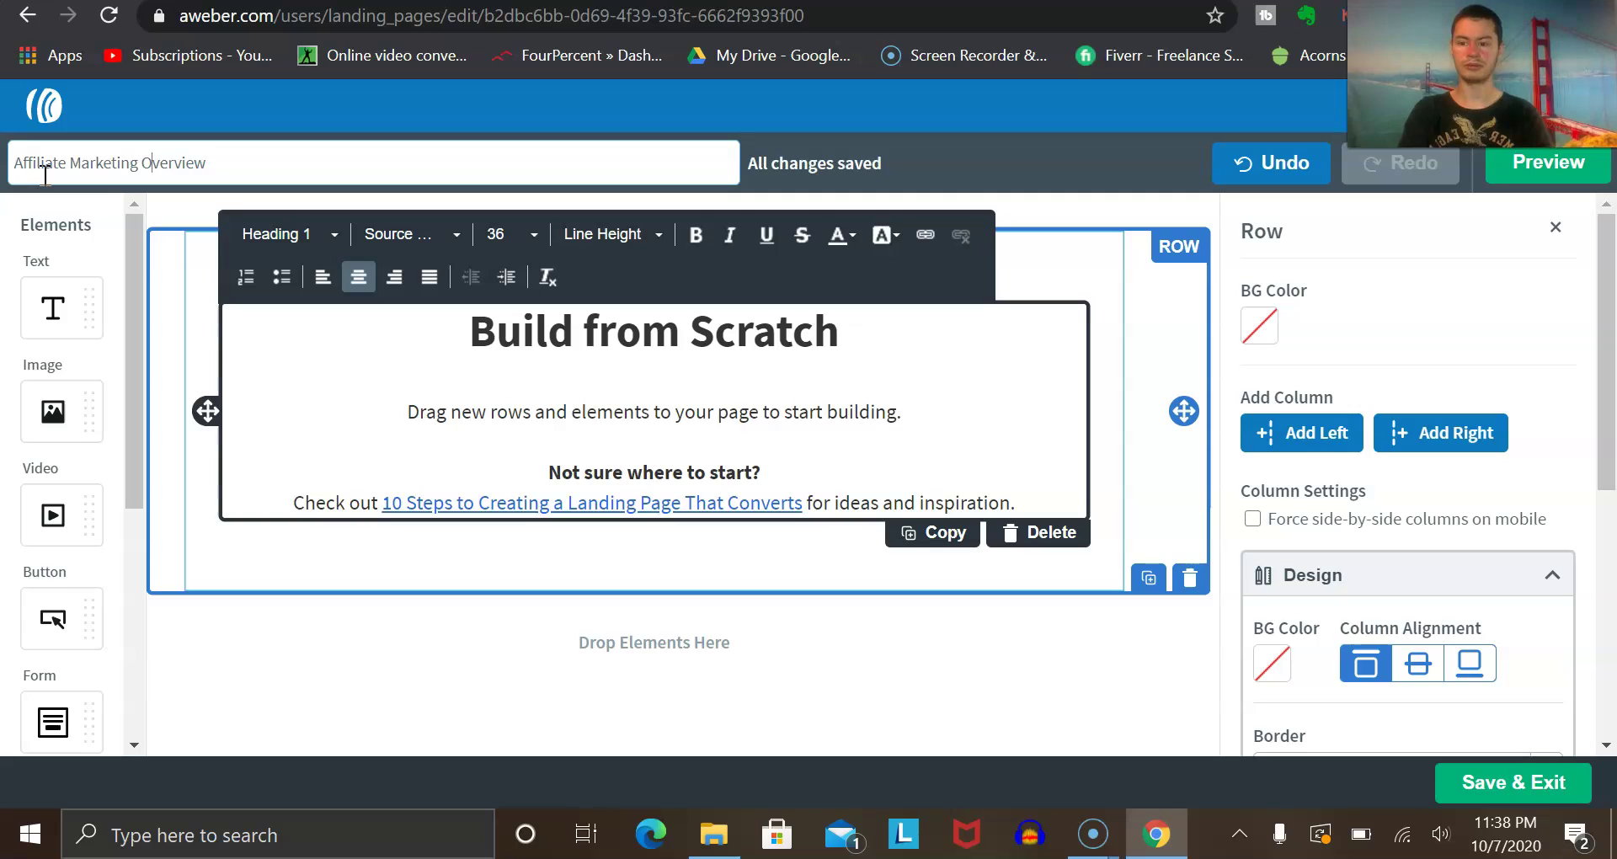
pyautogui.write('4 Day')
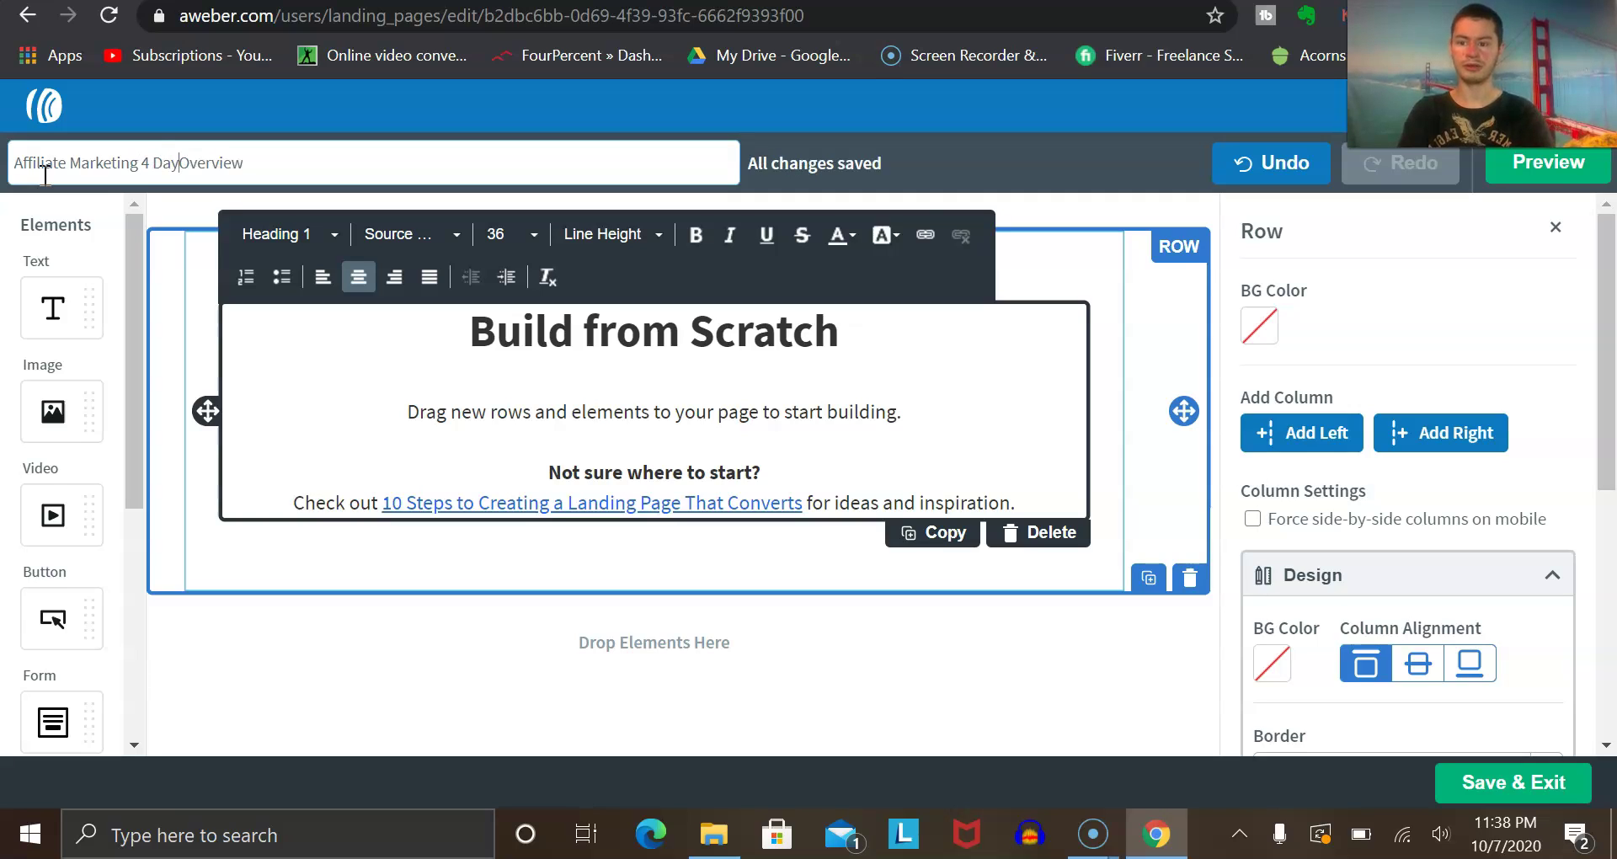
pyautogui.click(270, 166)
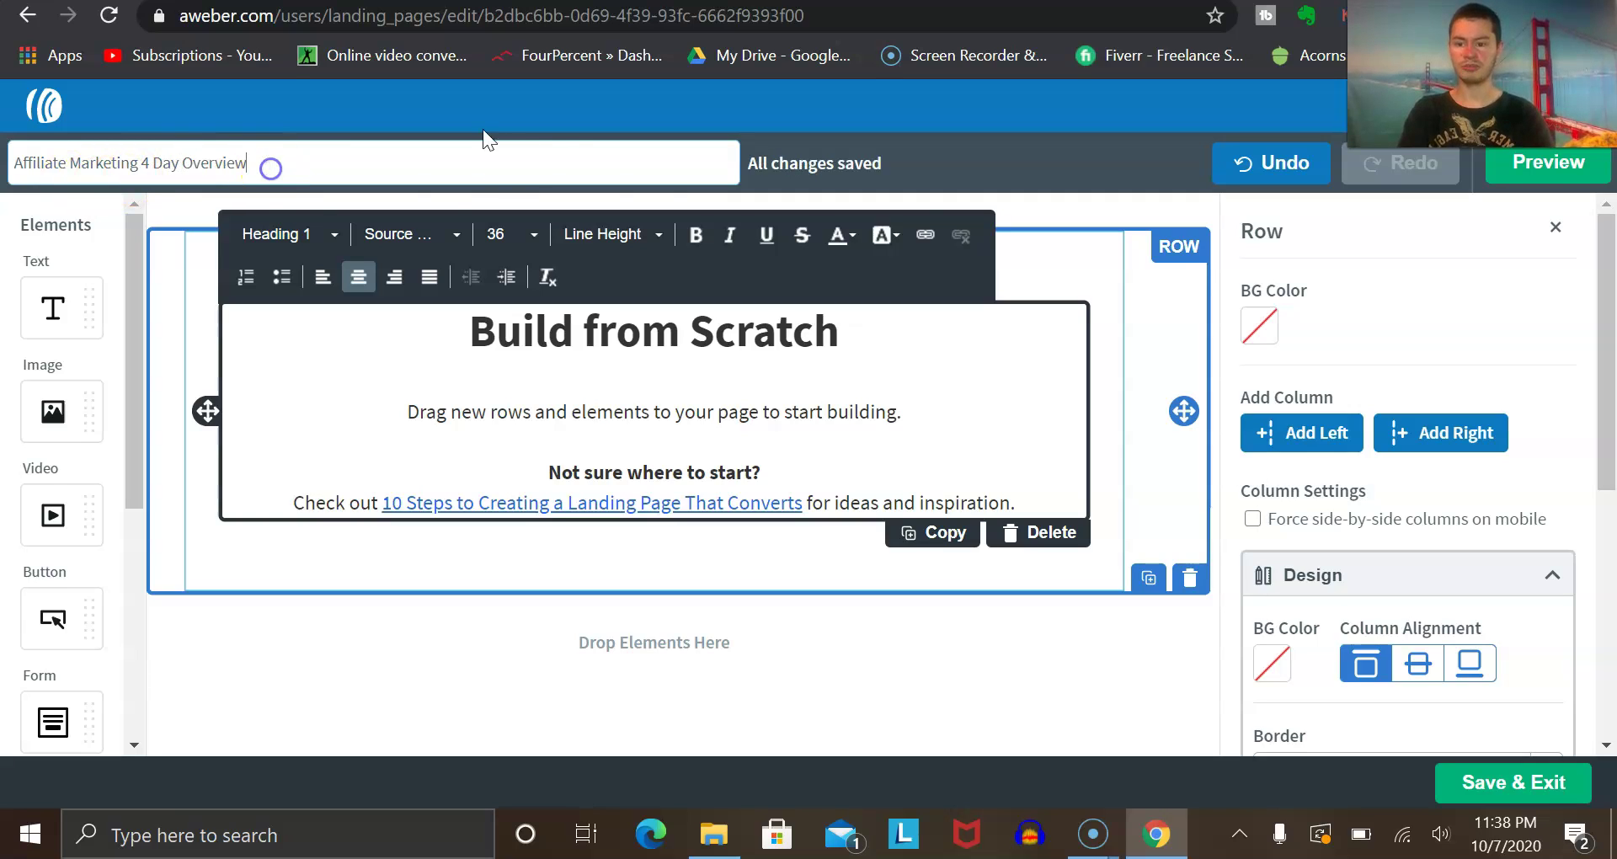
# Step: Clear all the placeholder text from the Build from Scratch text block
pyautogui.click(713, 336)
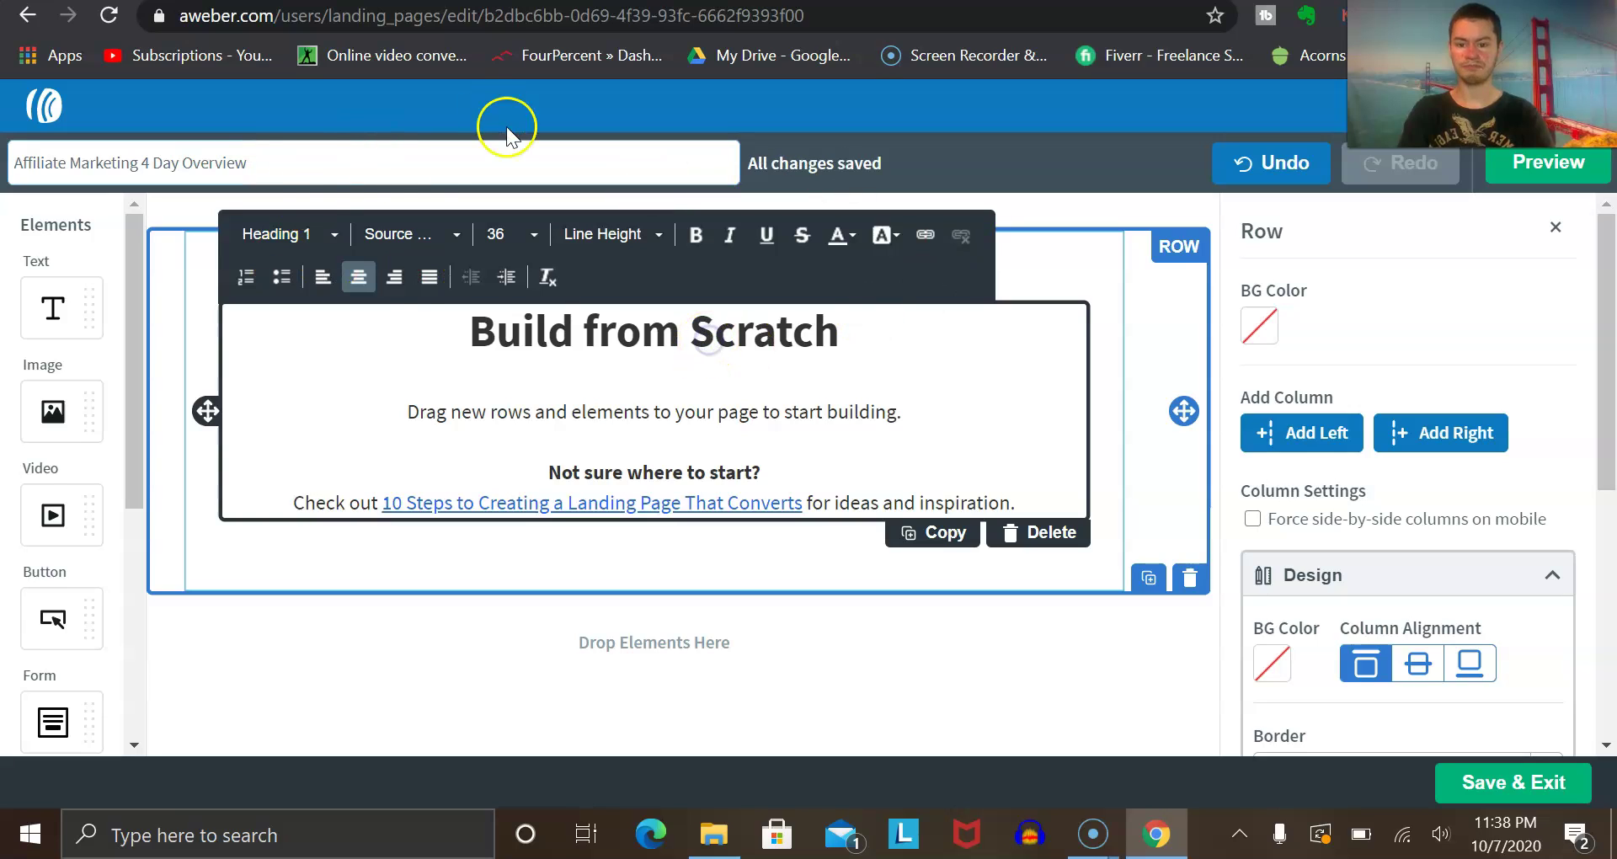
pyautogui.click(581, 345)
pyautogui.hotkey('ctrl', 'a')
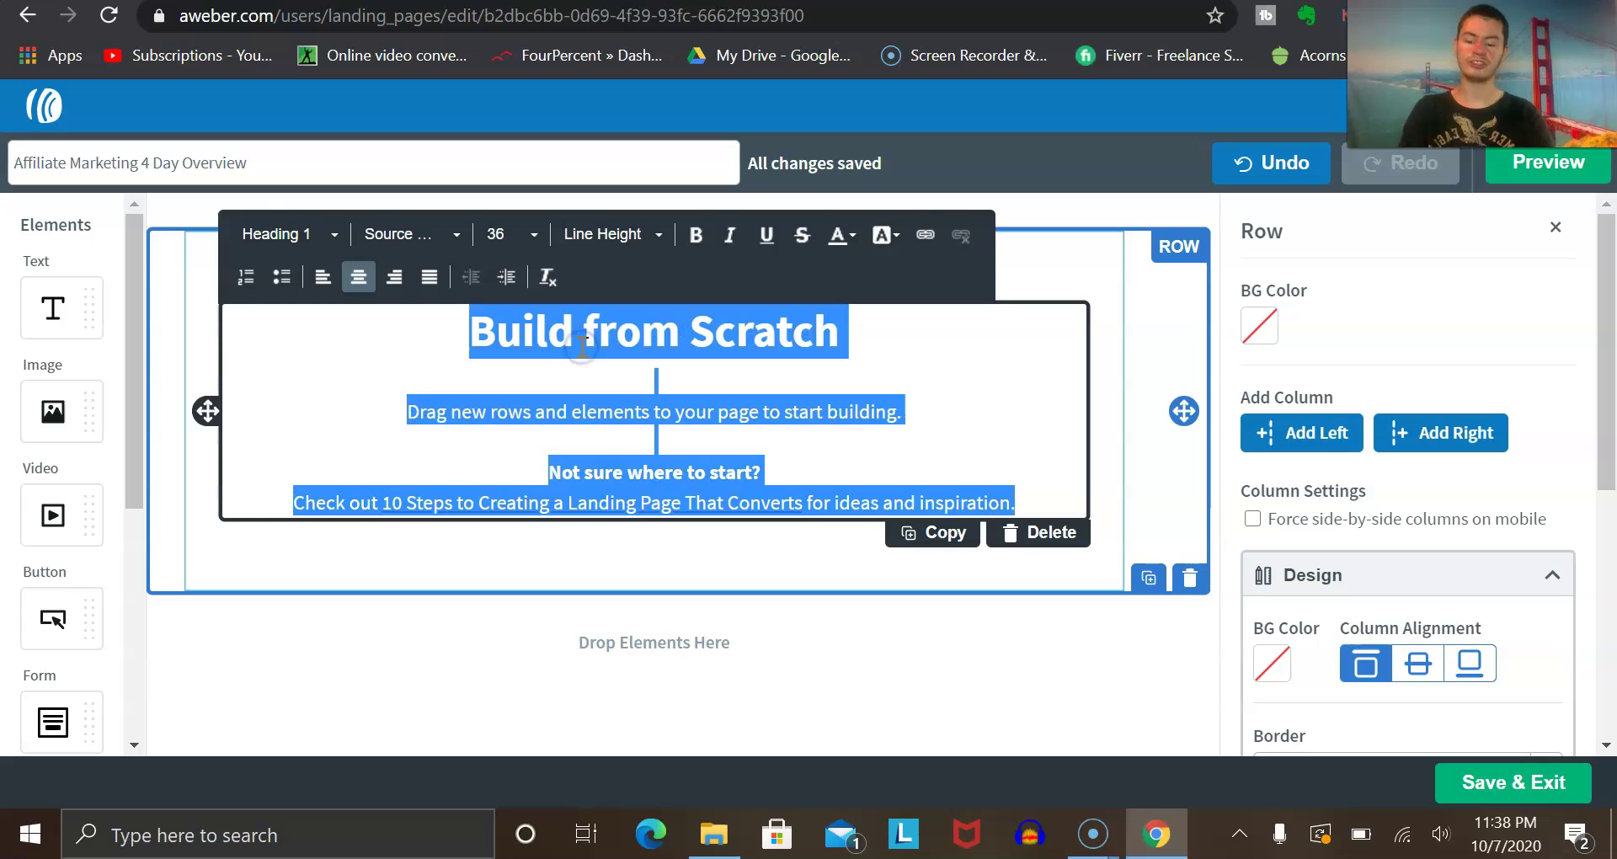
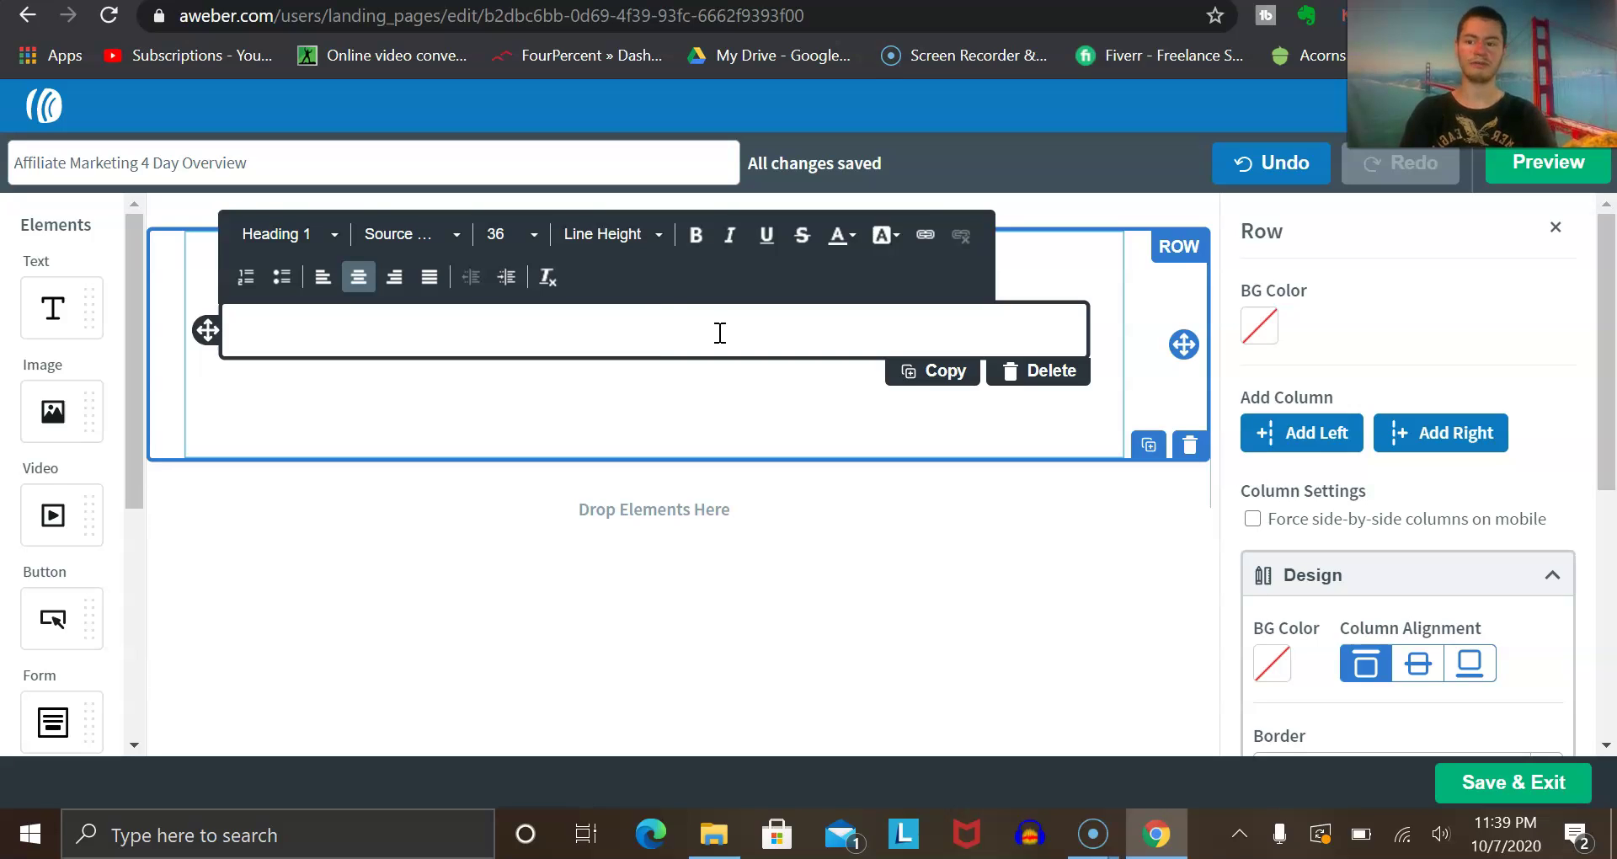
# Step: Enter "Free Training Reveals" as the heading in the empty text block
pyautogui.write('W')
pyautogui.press('BackSpace')
pyautogui.write('Free Traini')
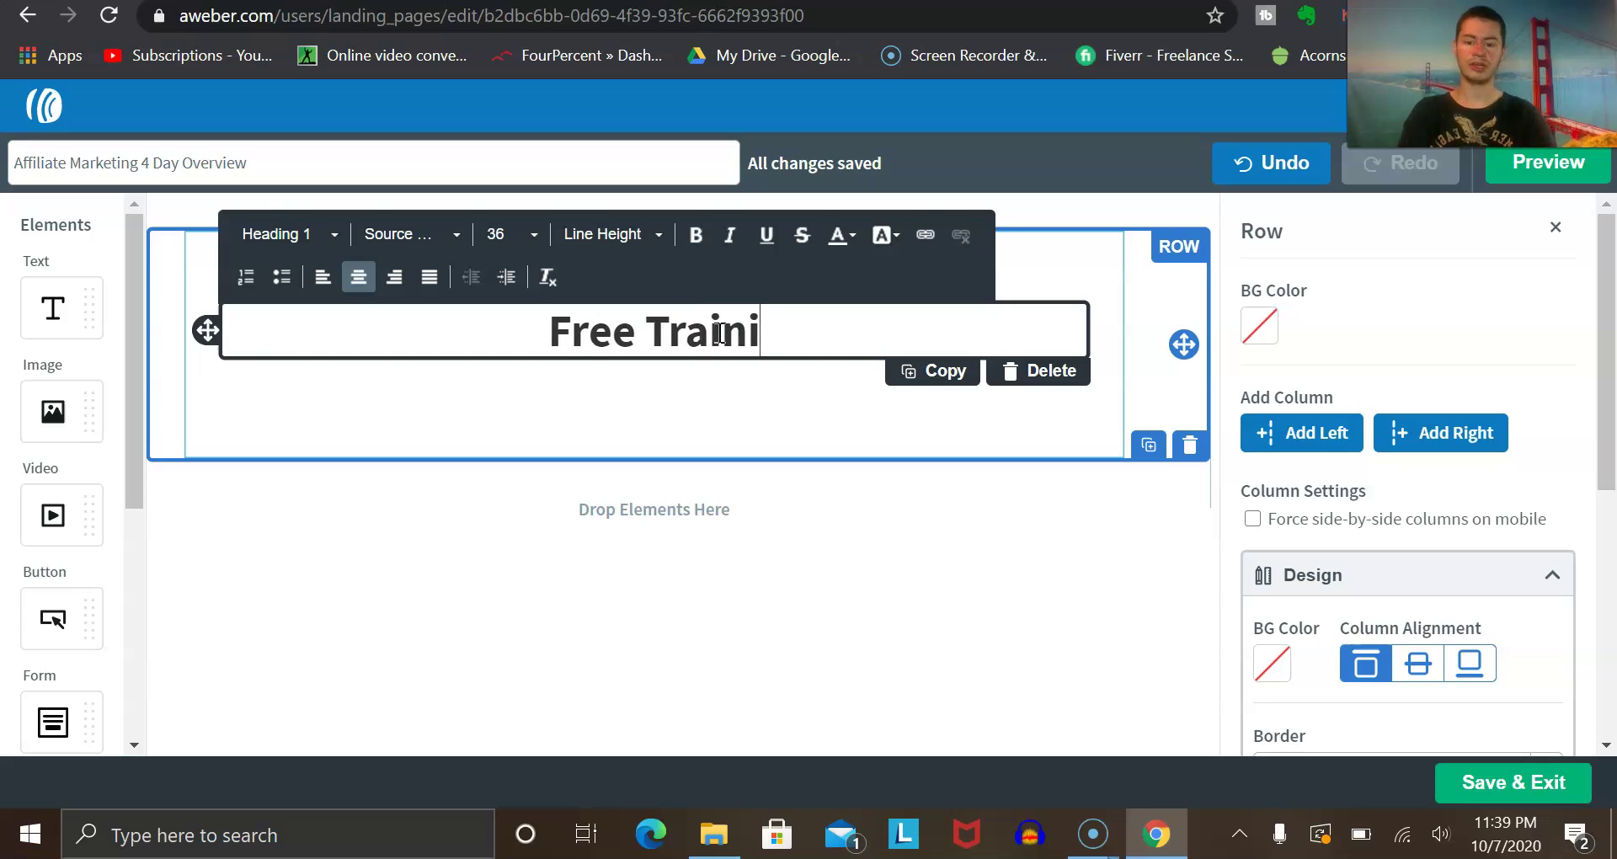
pyautogui.press('BackSpace')
pyautogui.write('in')
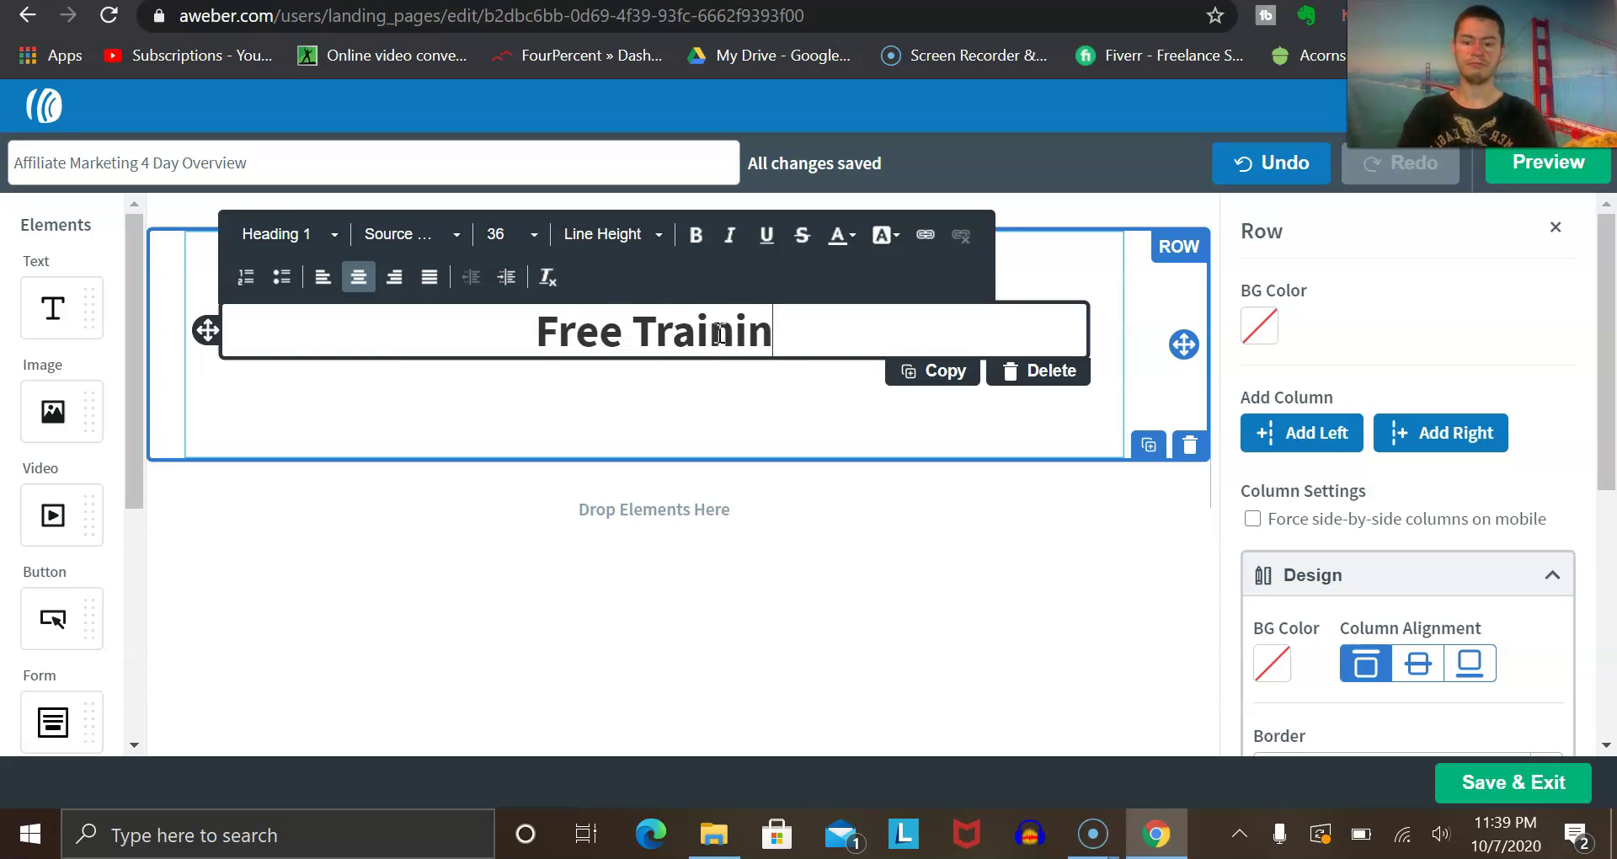
pyautogui.write('g Reveals')
pyautogui.click(842, 329)
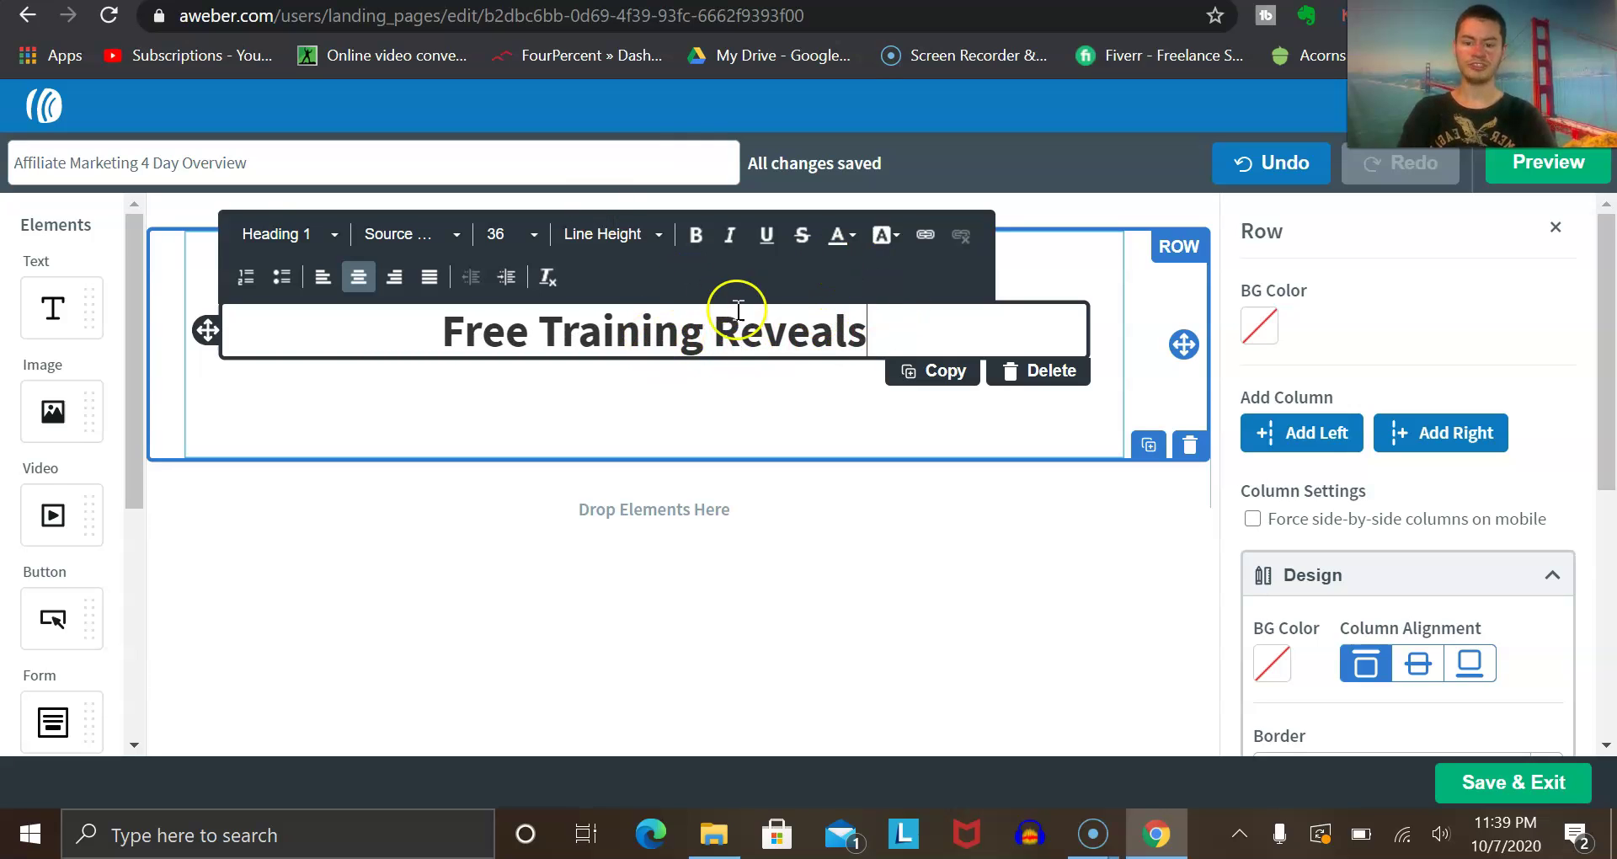
pyautogui.press('End')
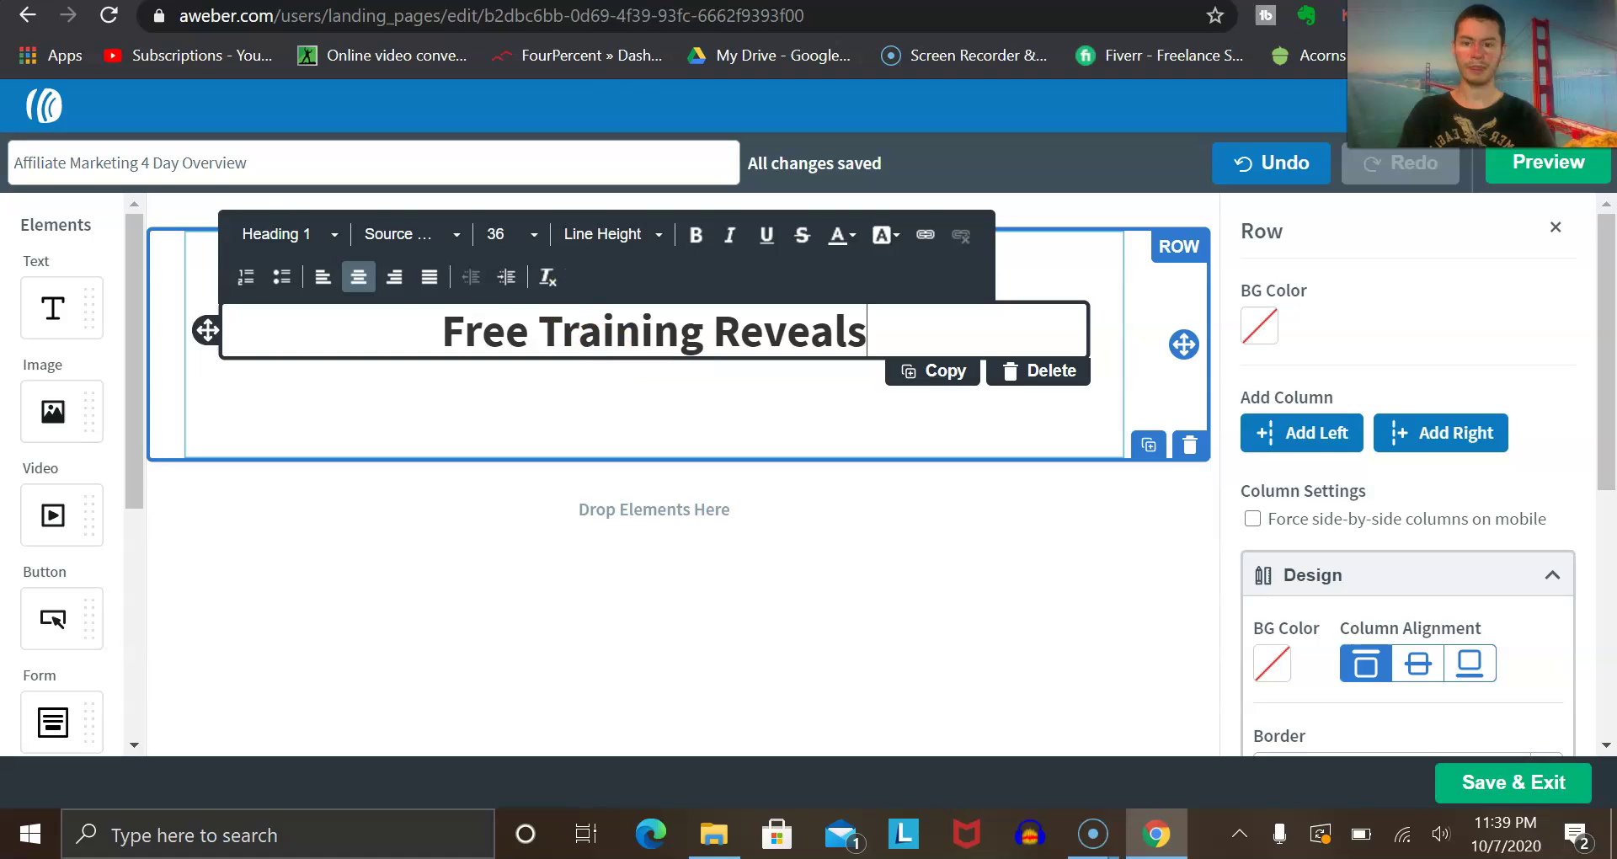
# Step: Copy the heading text and paste it into the Letter Case Converter on textmechanic.com, replacing the sample text
pyautogui.hotkey('ctrl', 'a')
pyautogui.hotkey('ctrl', 'c')
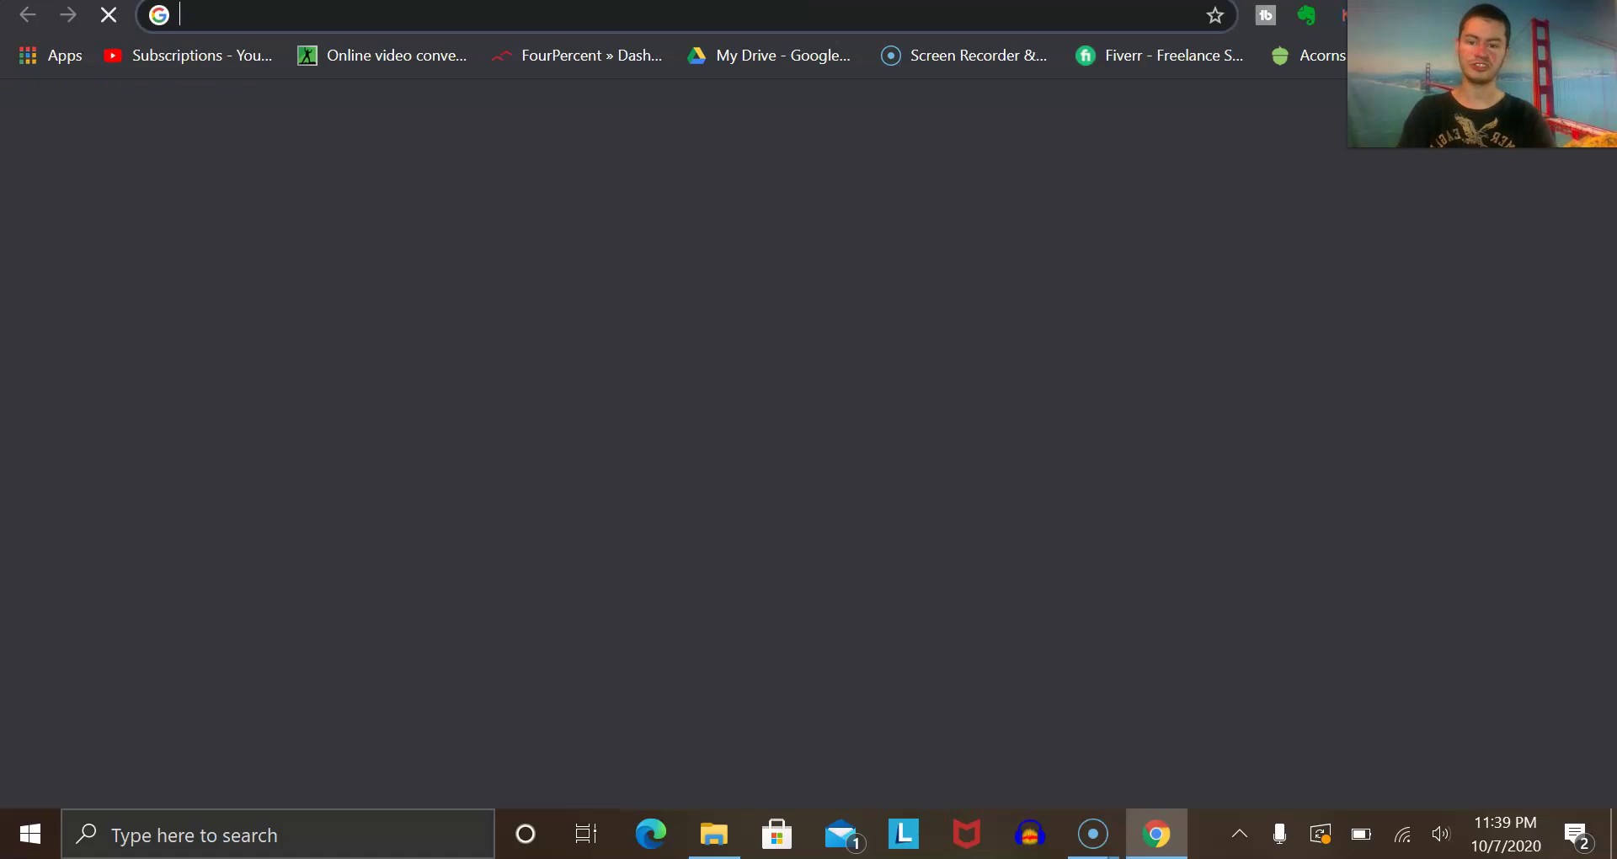
pyautogui.write('textmechanic.com/text-tools/basic-text-tools/letter-case-converter/')
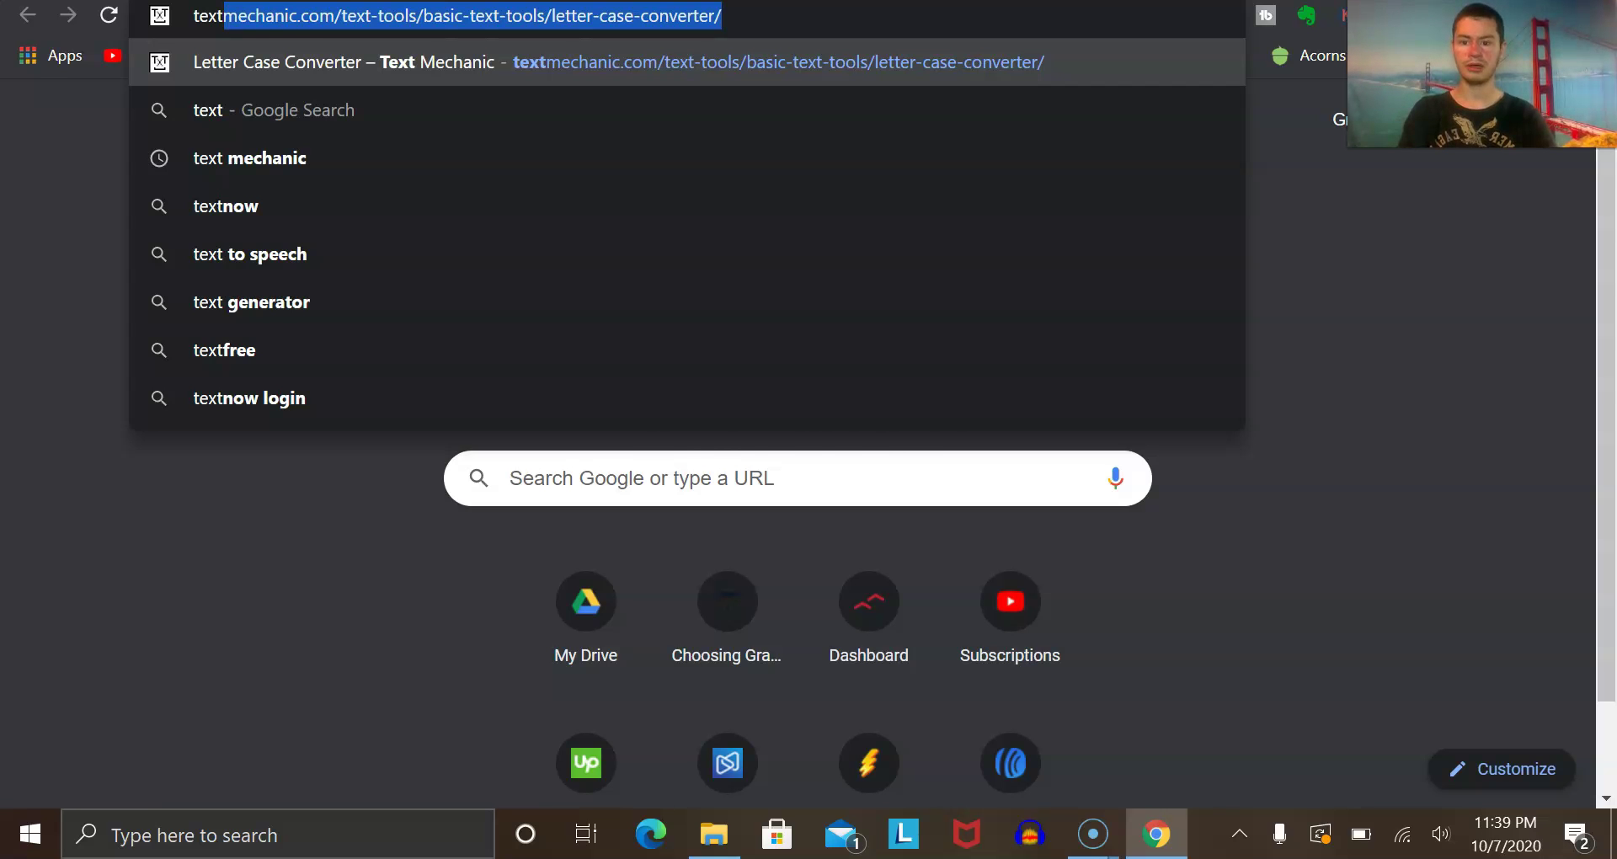
pyautogui.press('Return')
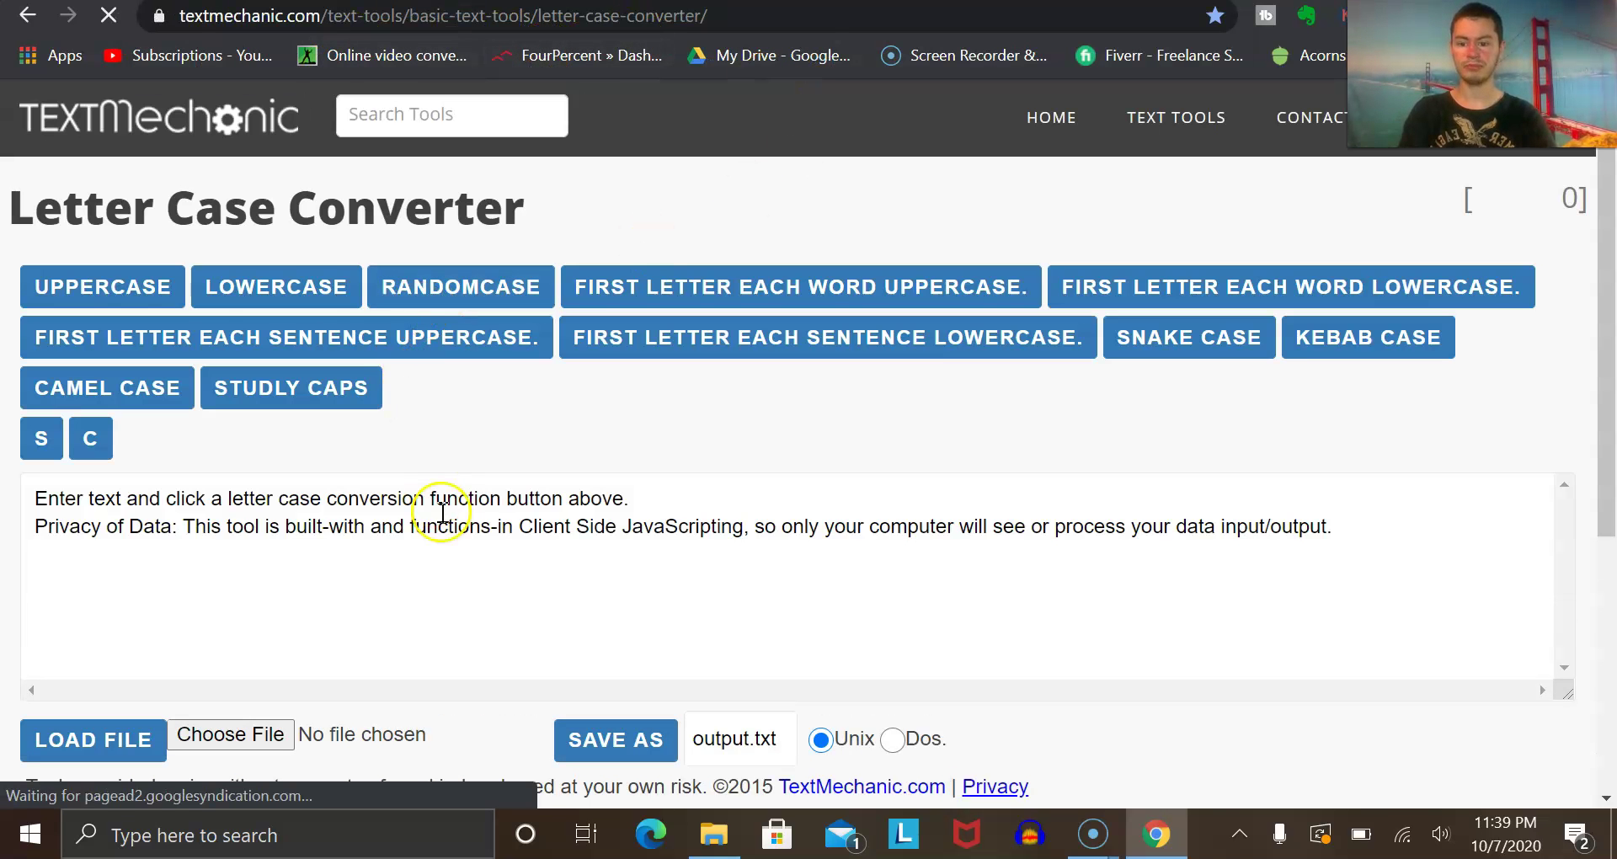
pyautogui.hotkey('ctrl', 'a')
pyautogui.hotkey('ctrl', 'v')
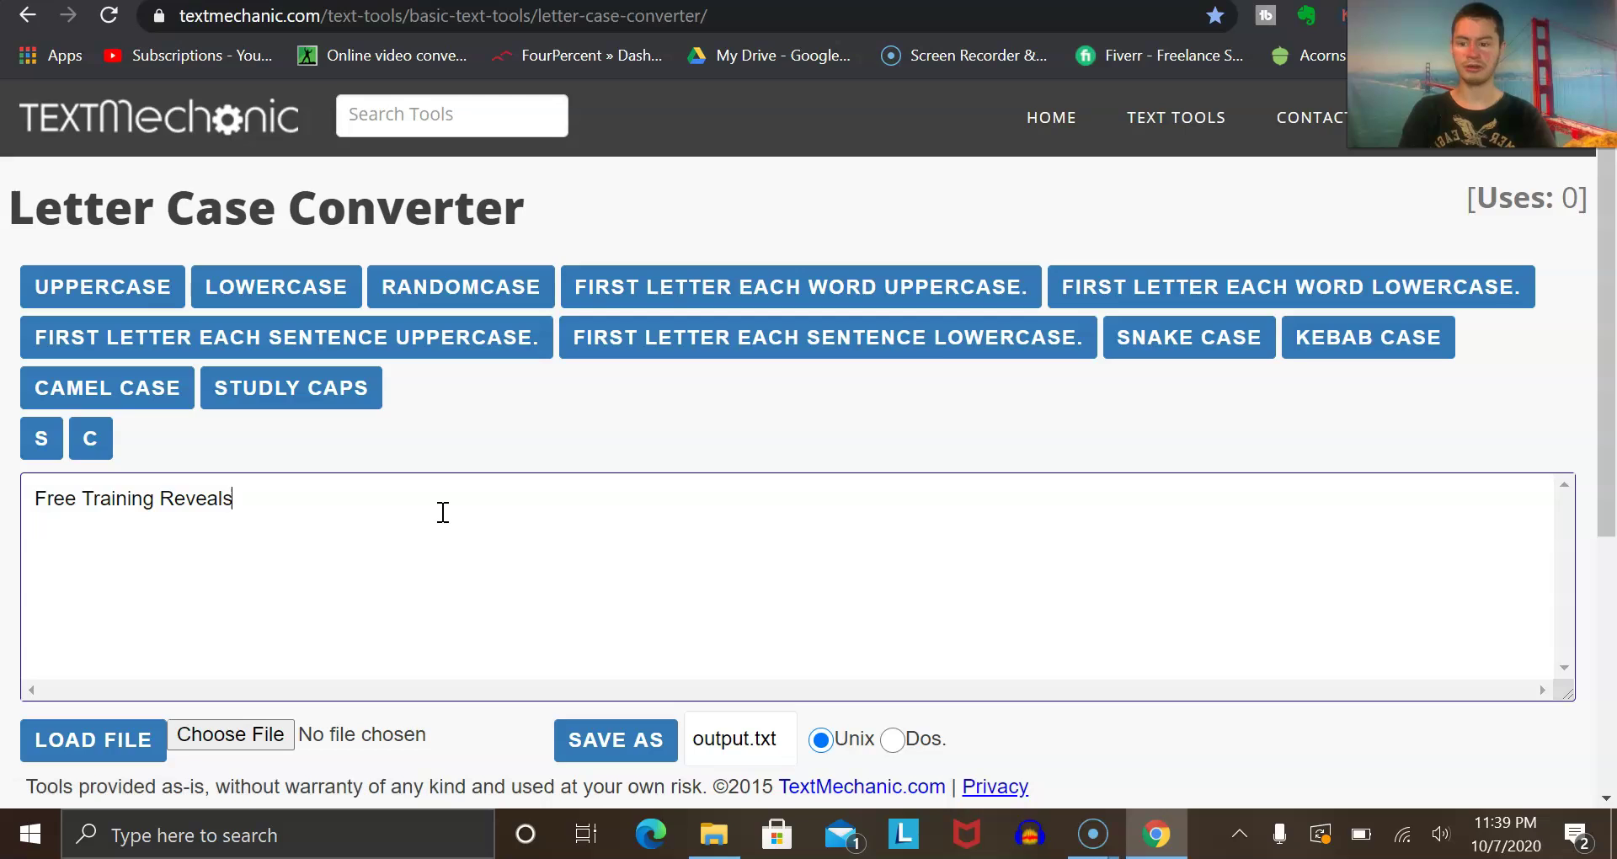
# Step: Convert the pasted text to uppercase and replace the heading in the AWeber page with the result
pyautogui.hotkey('ctrl', 'a')
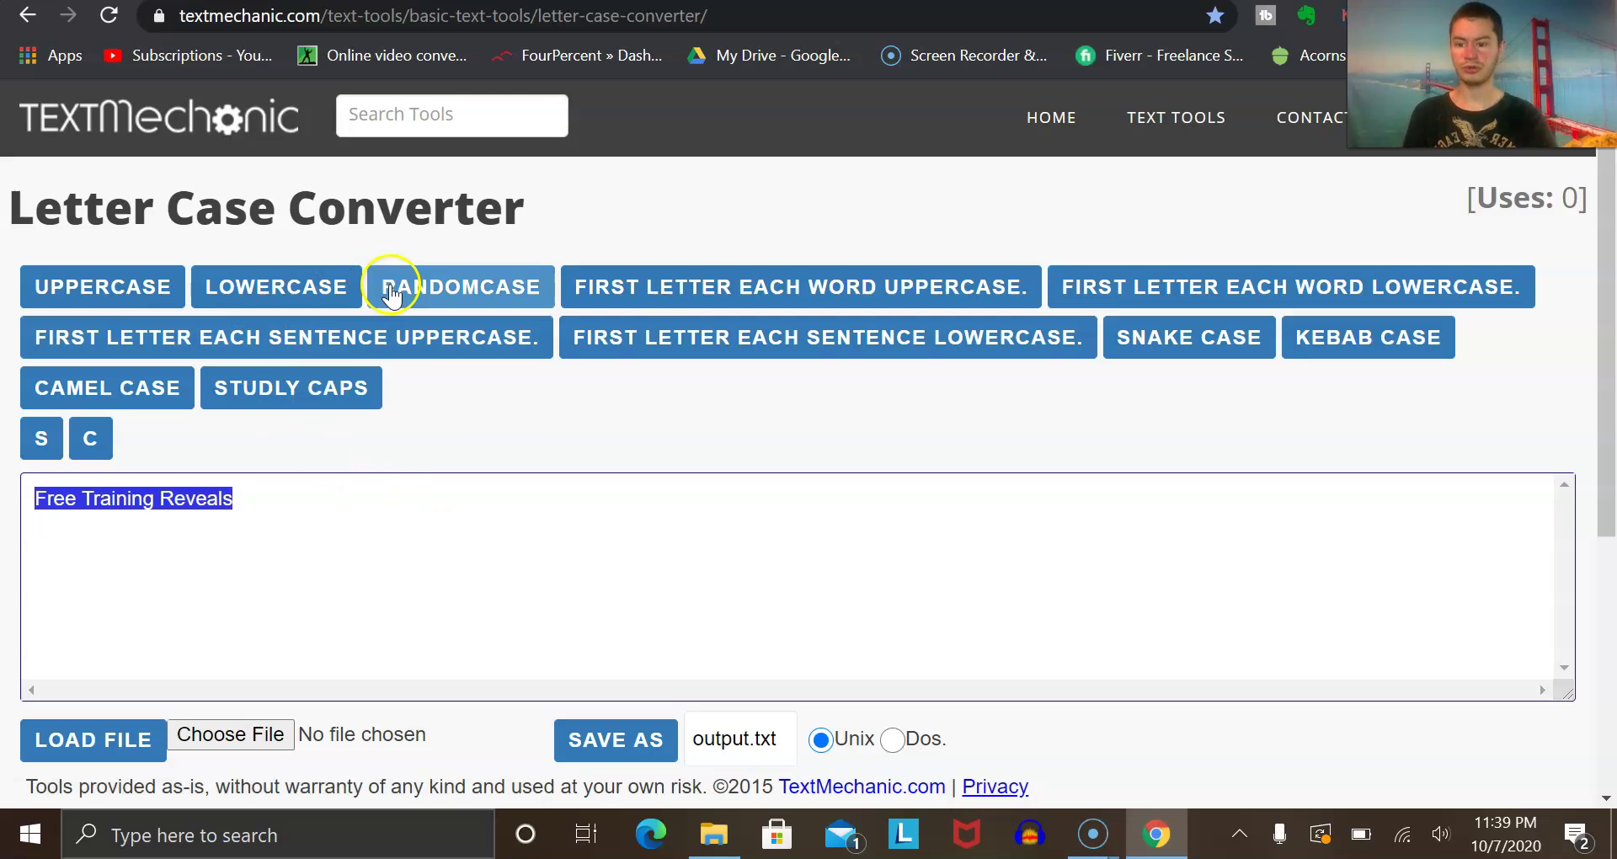
pyautogui.click(129, 302)
pyautogui.click(277, 504)
pyautogui.click(276, 504)
pyautogui.click(277, 506)
pyautogui.hotkey('ctrl', 'c')
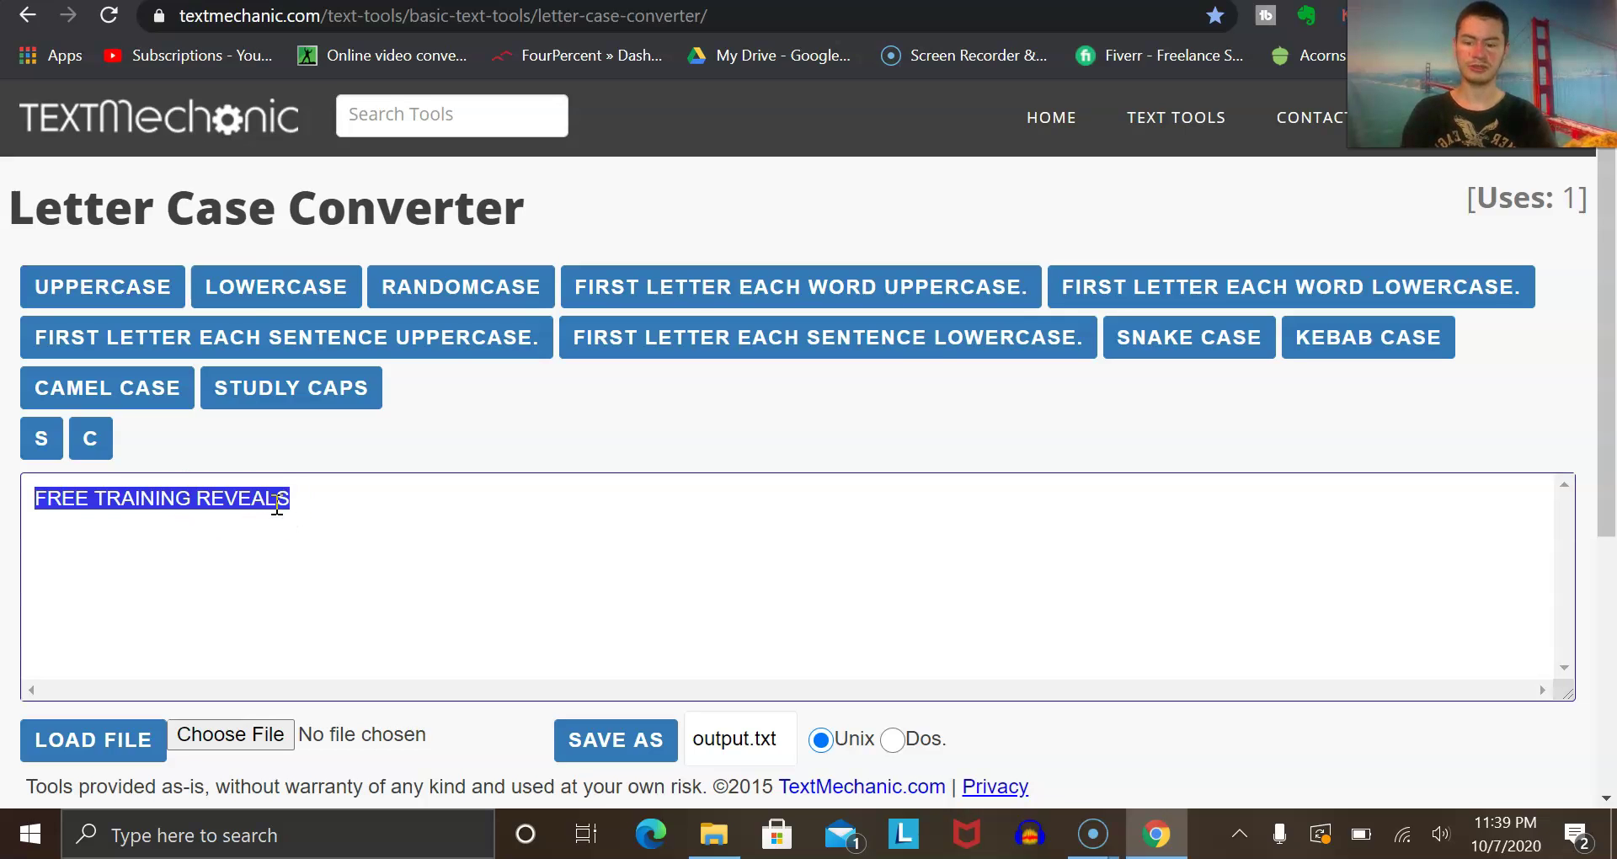
pyautogui.hotkey('alt', 'Tab')
pyautogui.hotkey('ctrl', 'v')
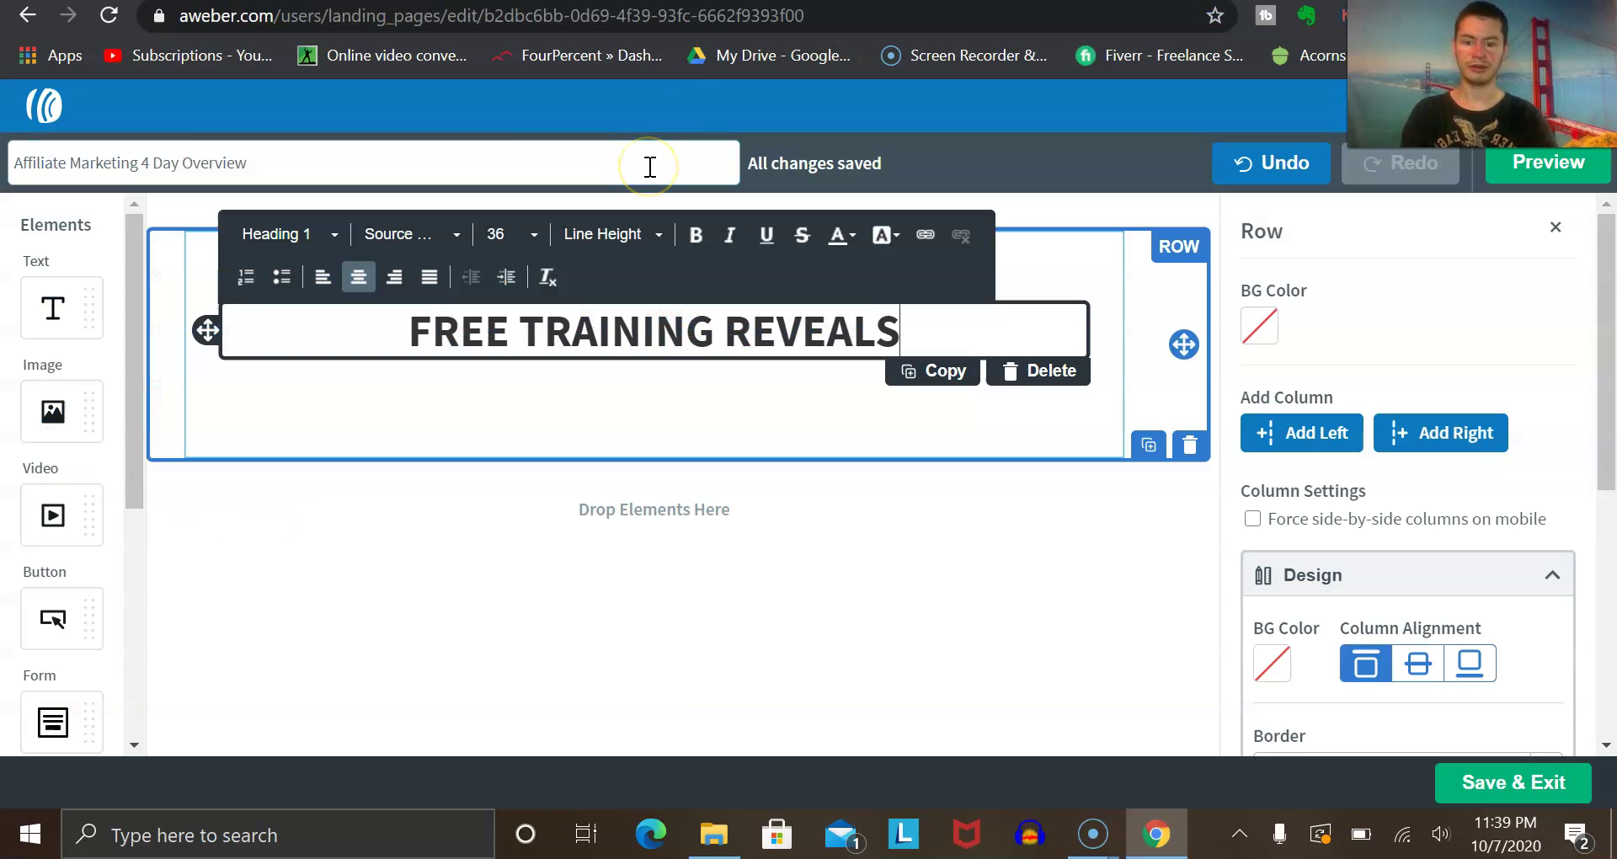
# Step: Extend the heading with ": How To Go From 0-10K Per Month From Complete Scratch"
pyautogui.write(': How')
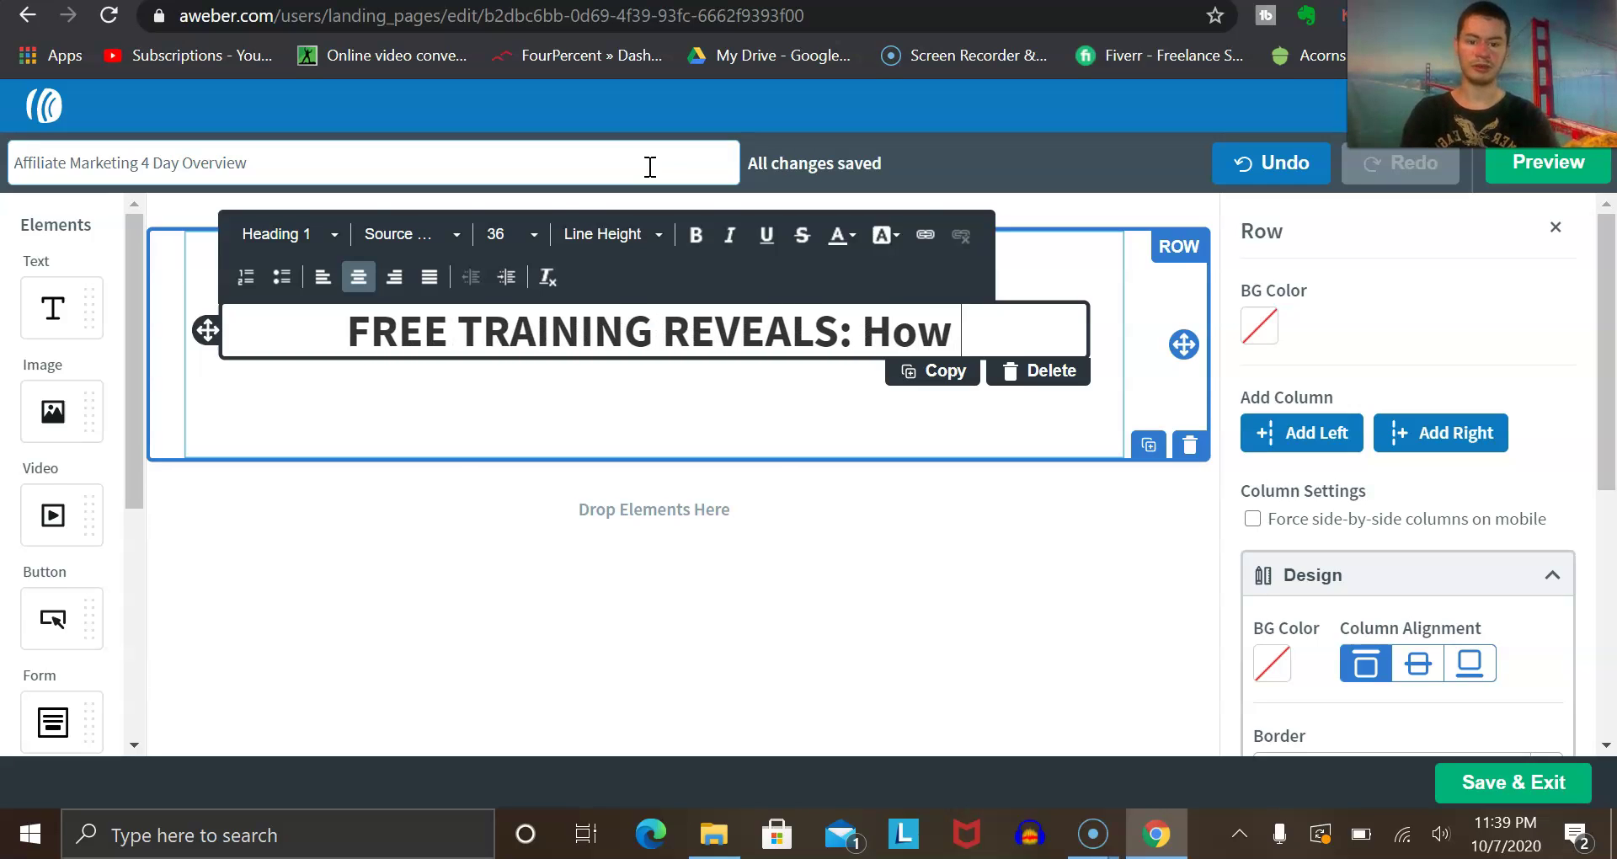
pyautogui.write(' To')
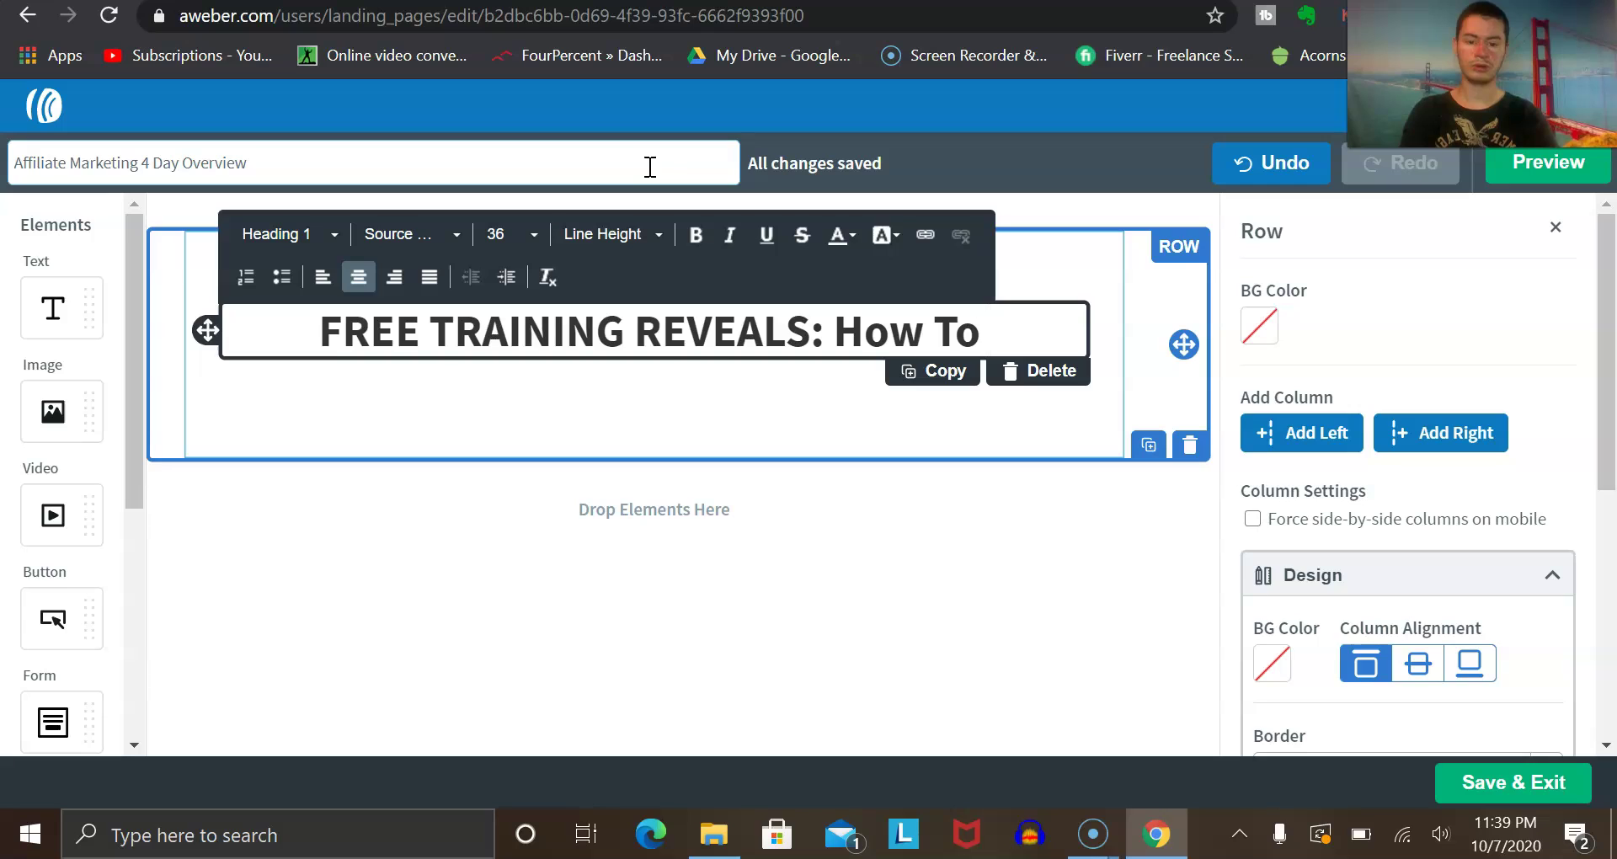
pyautogui.write(' Go From ')
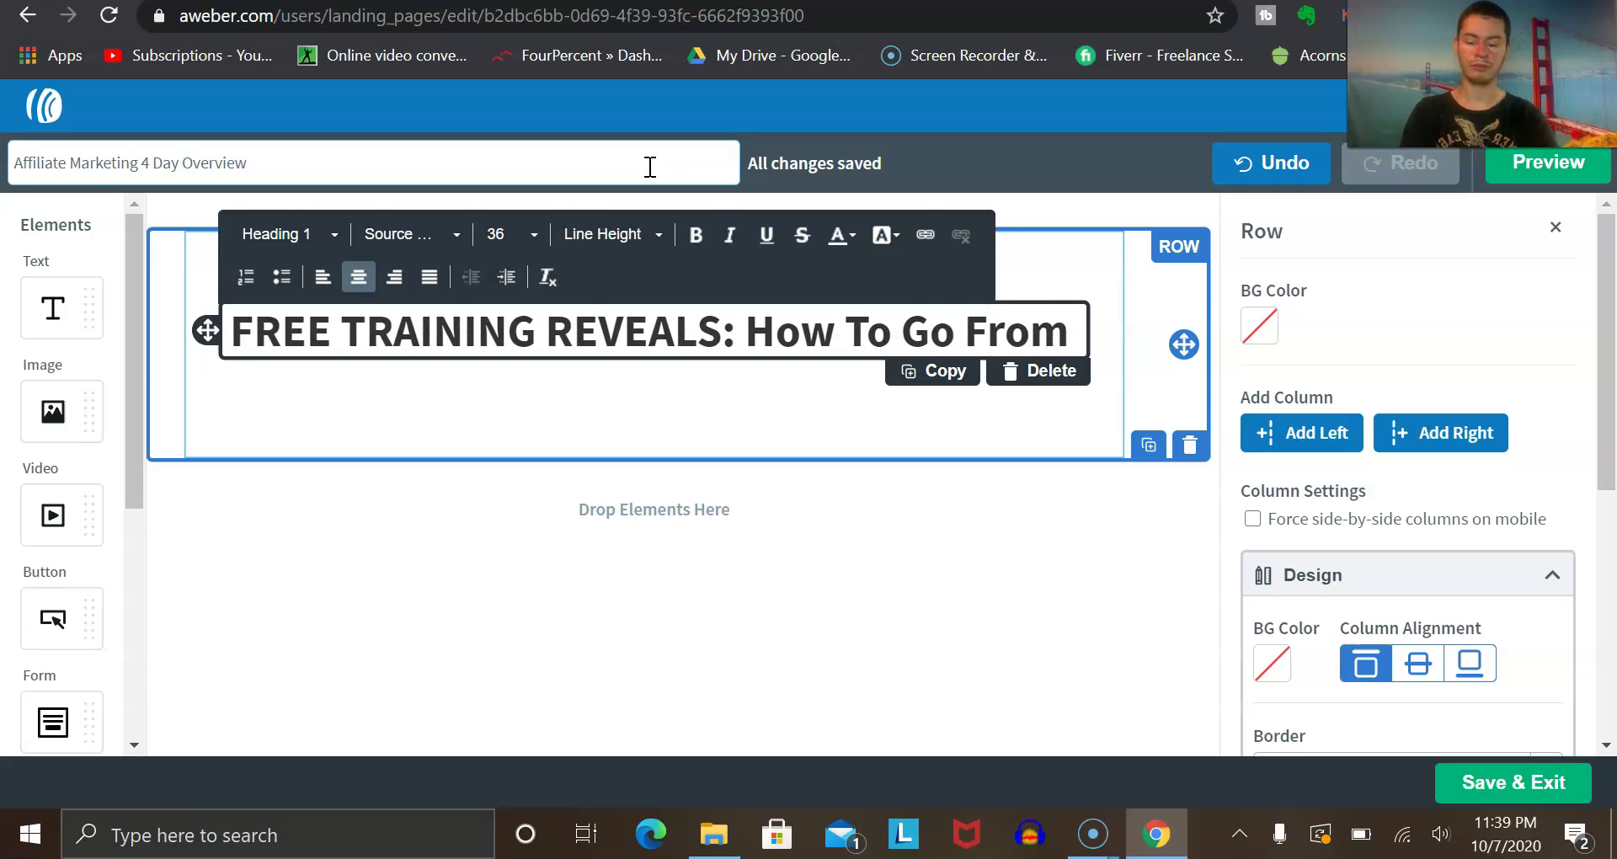
pyautogui.write('4-')
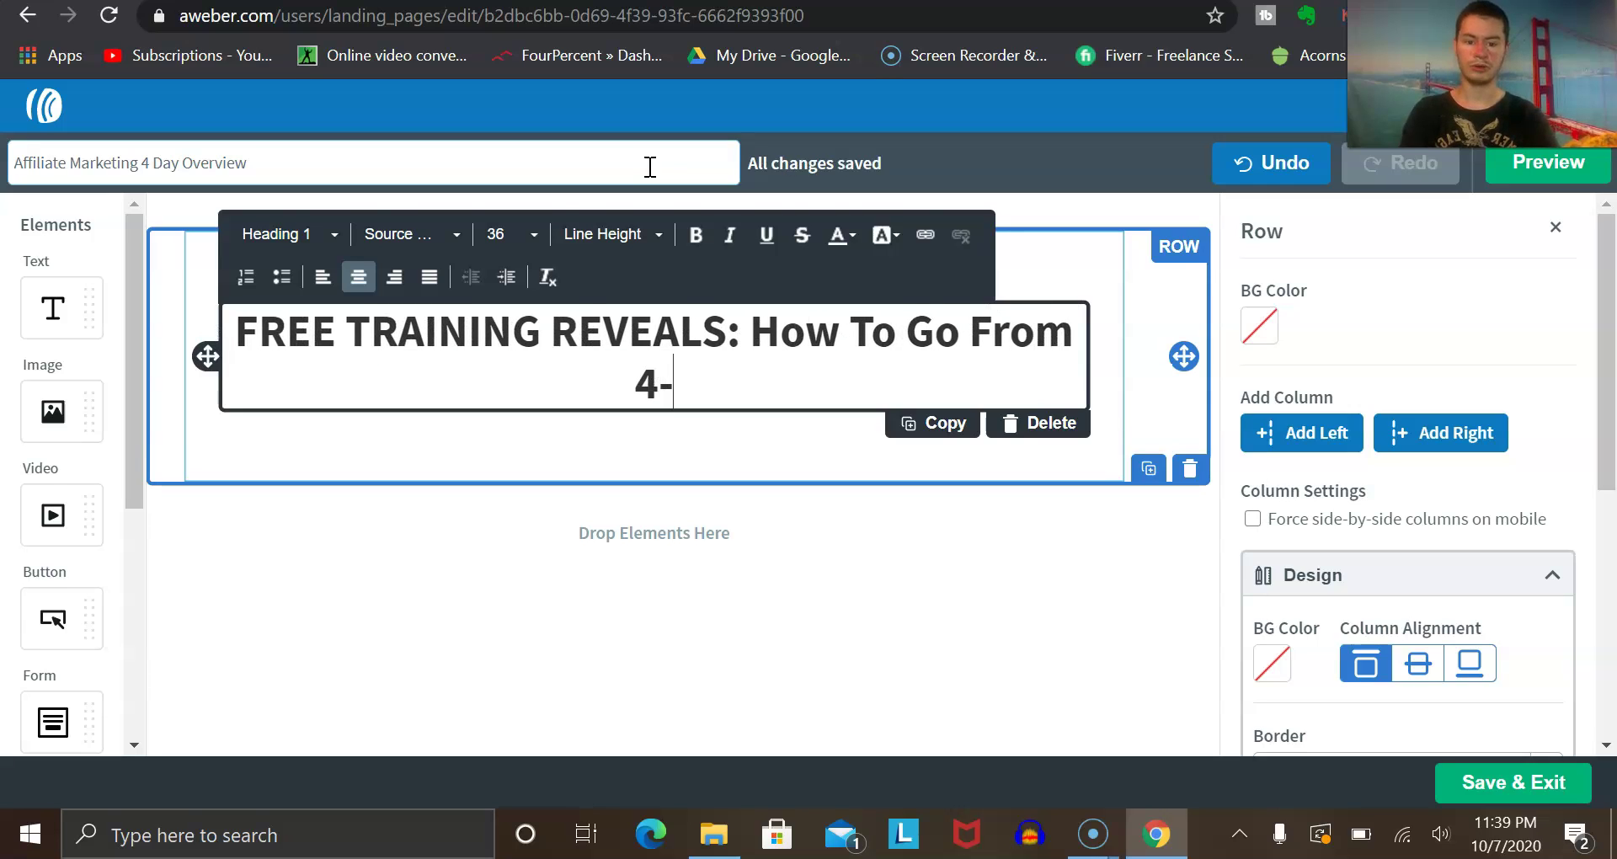
pyautogui.press('BackSpace')
pyautogui.press('BackSpace')
pyautogui.write('0-10K ')
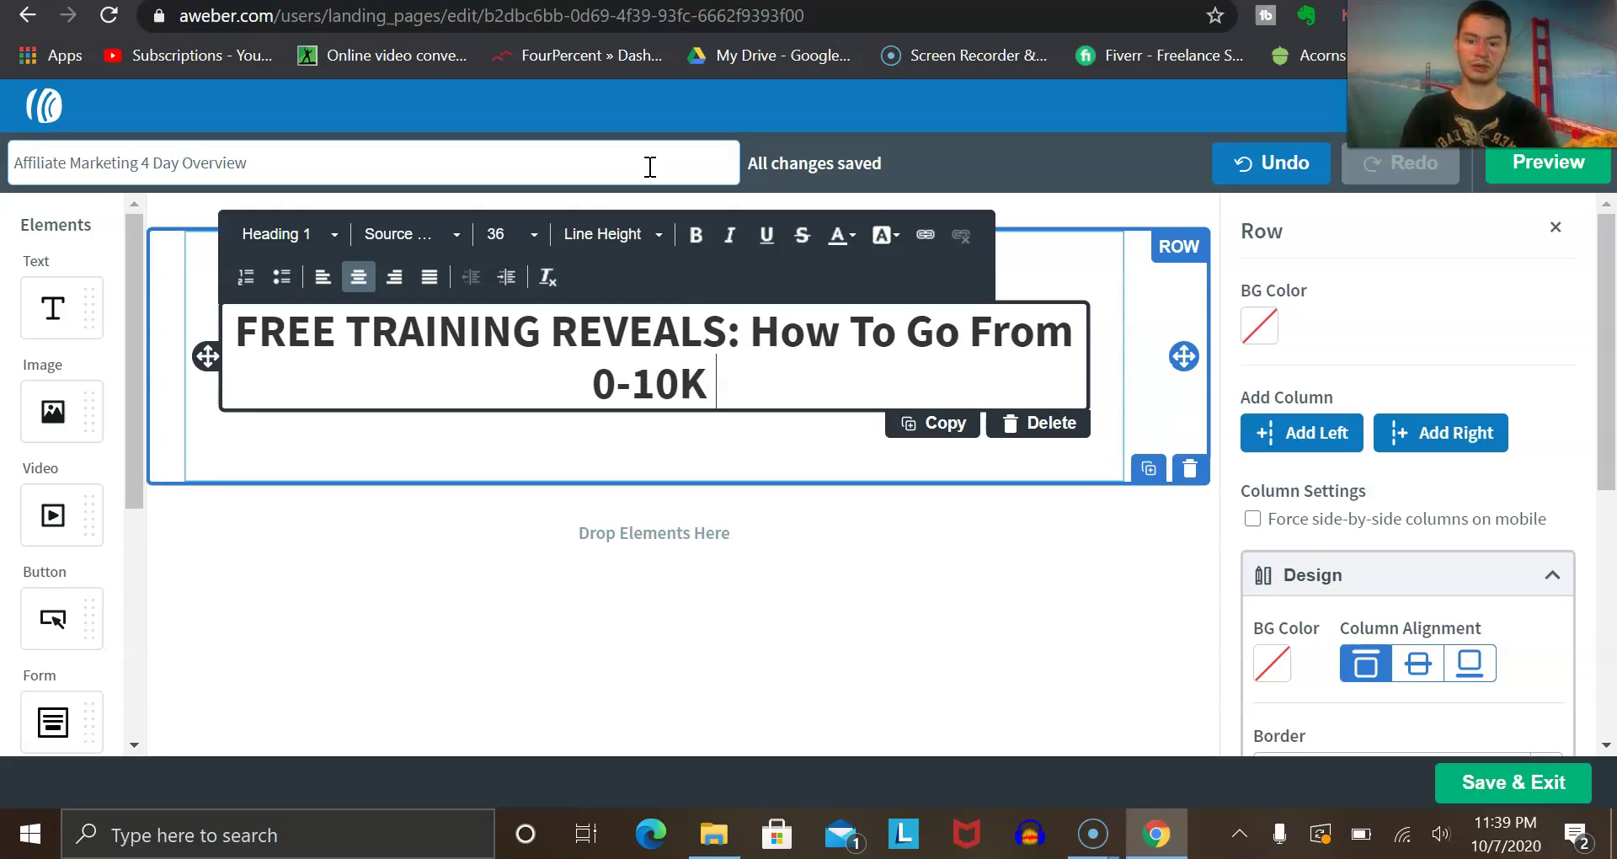
pyautogui.write('Per Mo')
pyautogui.press('BackSpace')
pyautogui.write('Month From C')
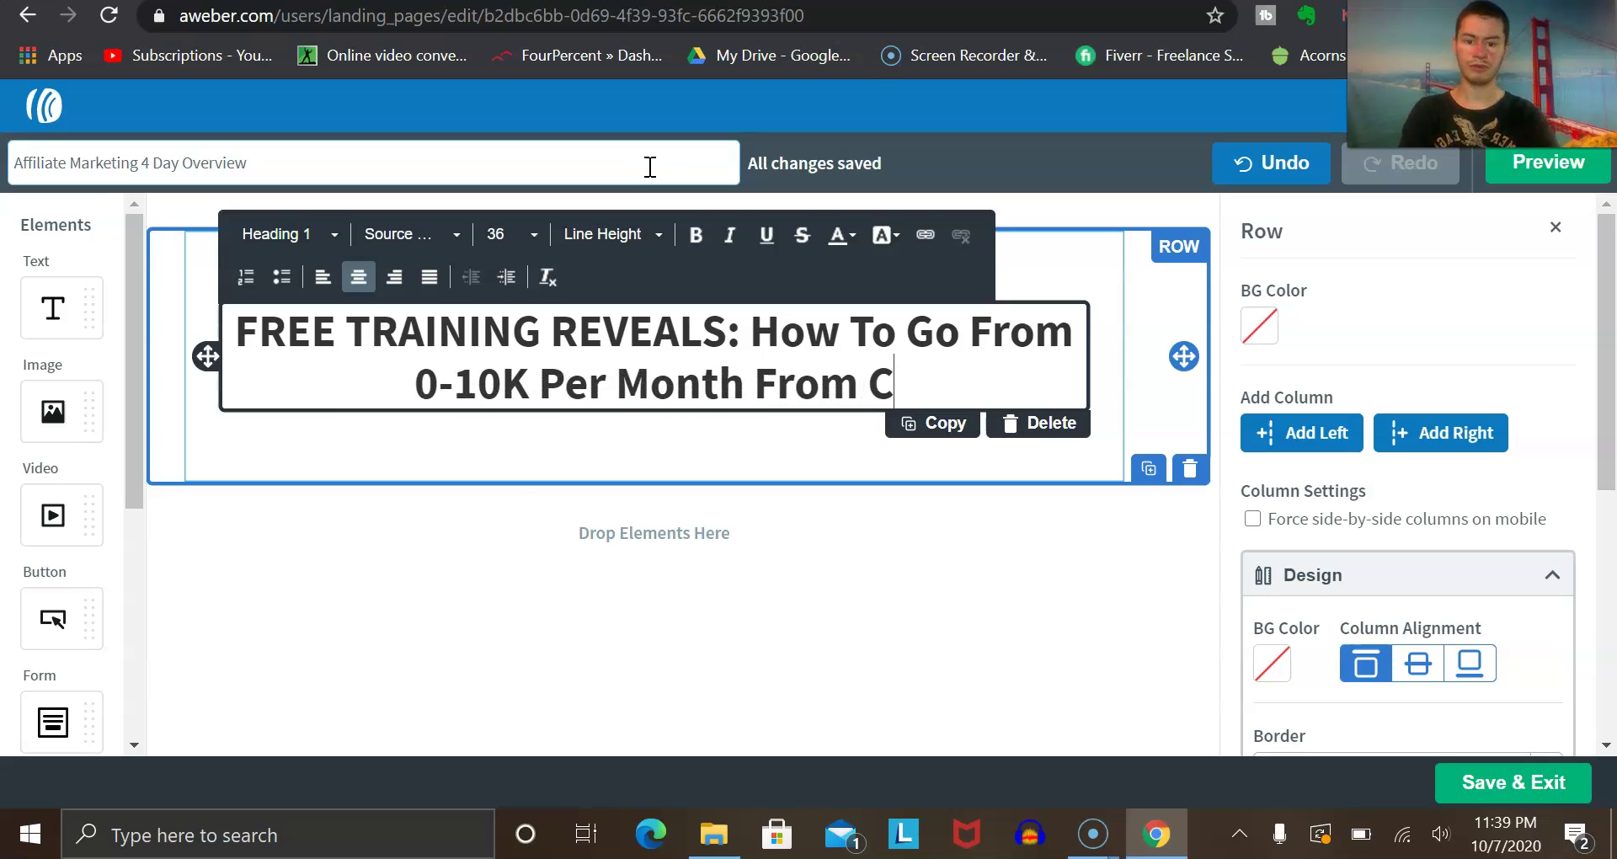
pyautogui.write('omplete Scratch')
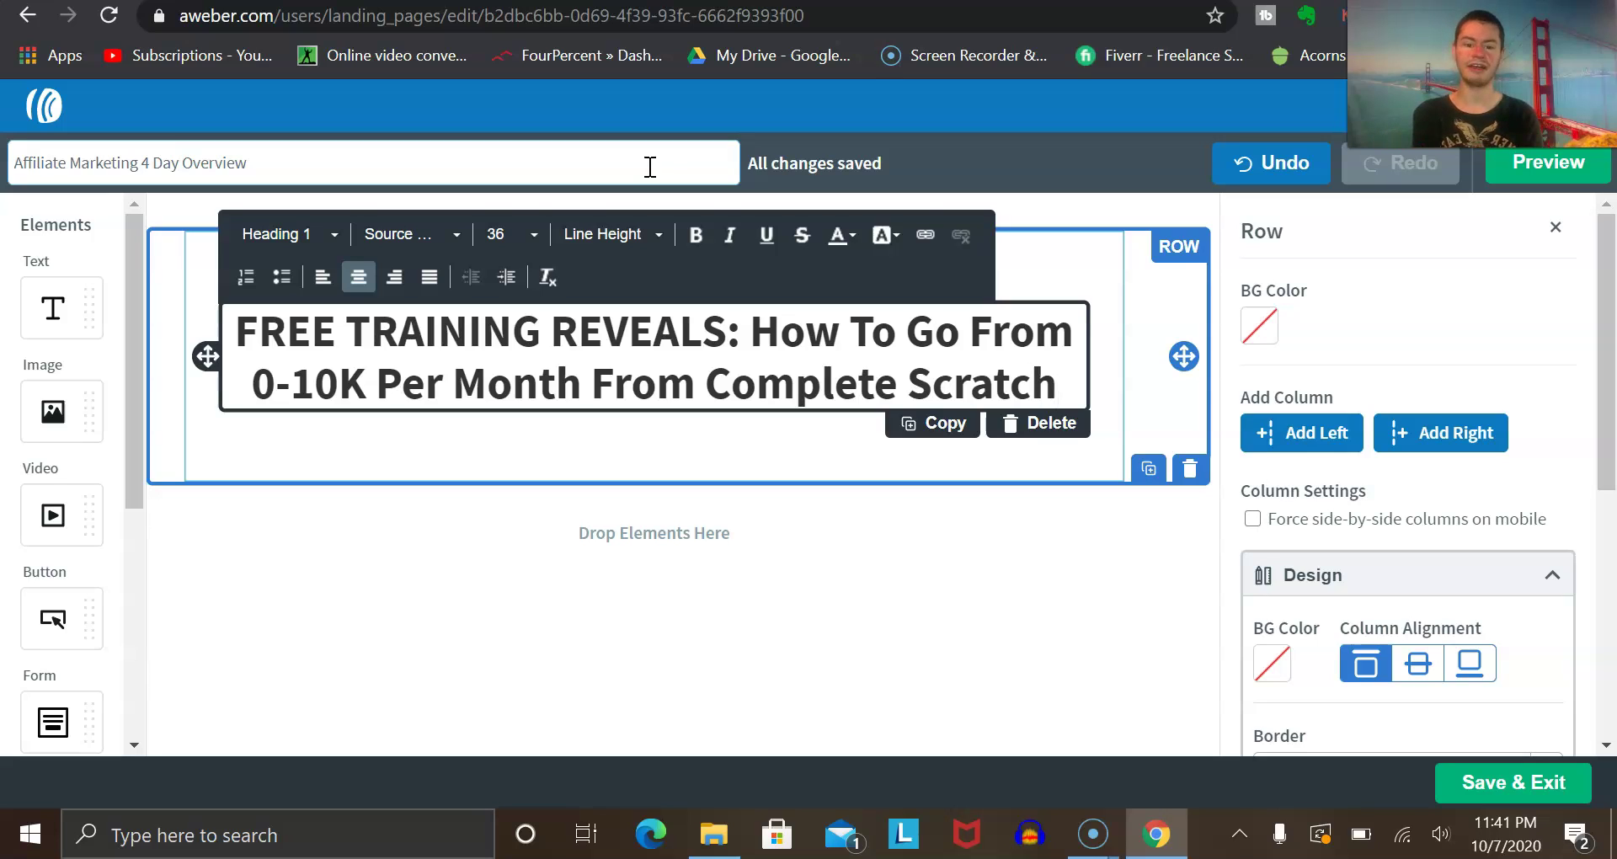
# Step: Add the line "Enter your email to get instant access" below the heading
pyautogui.click(1022, 345)
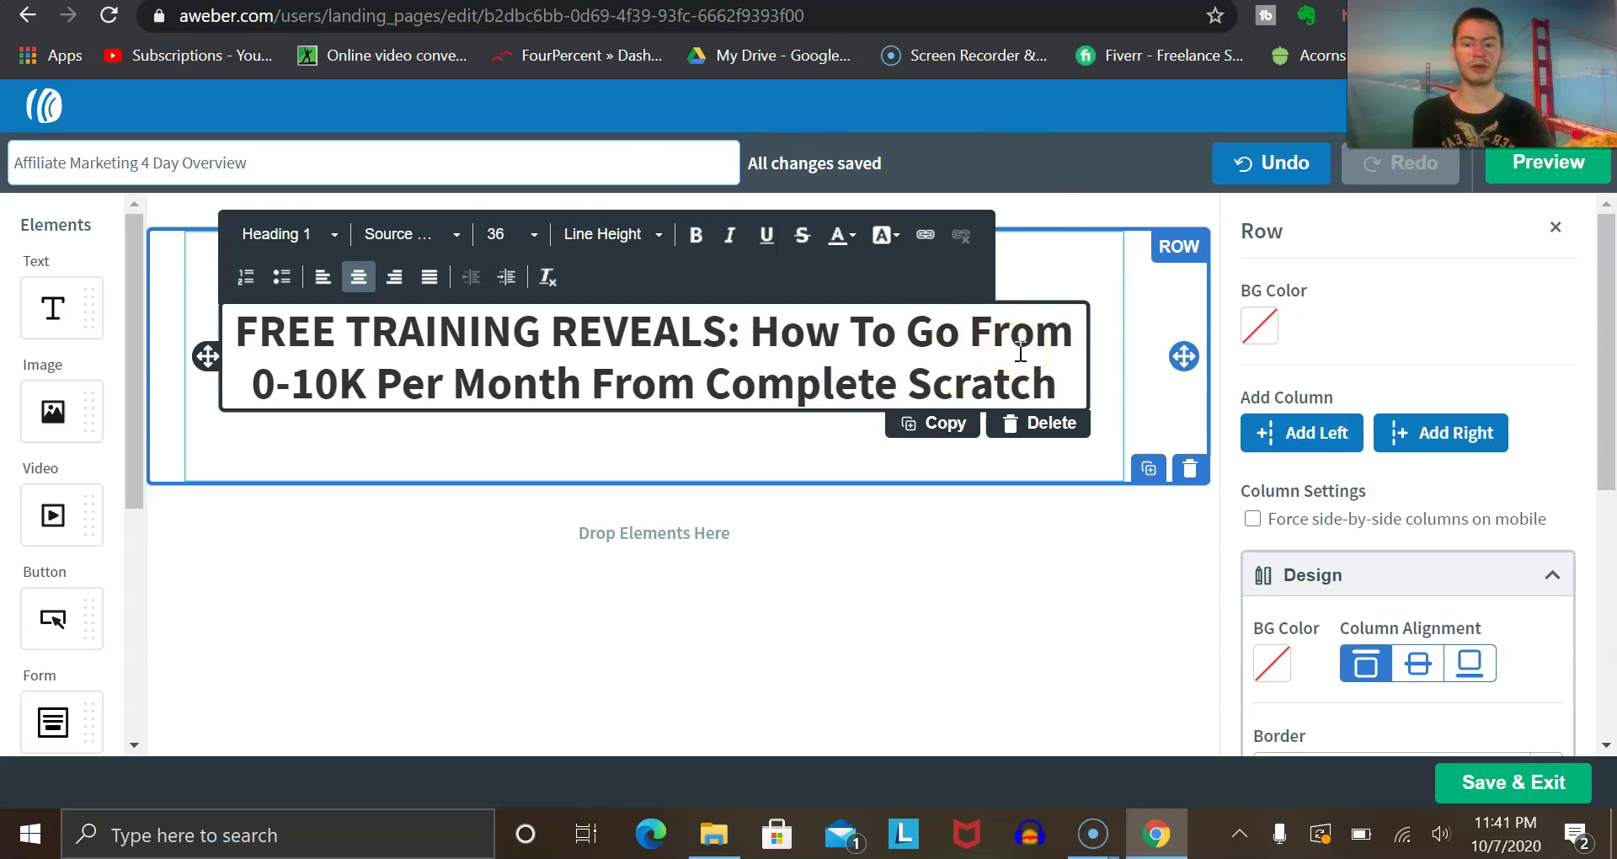
pyautogui.press('Return')
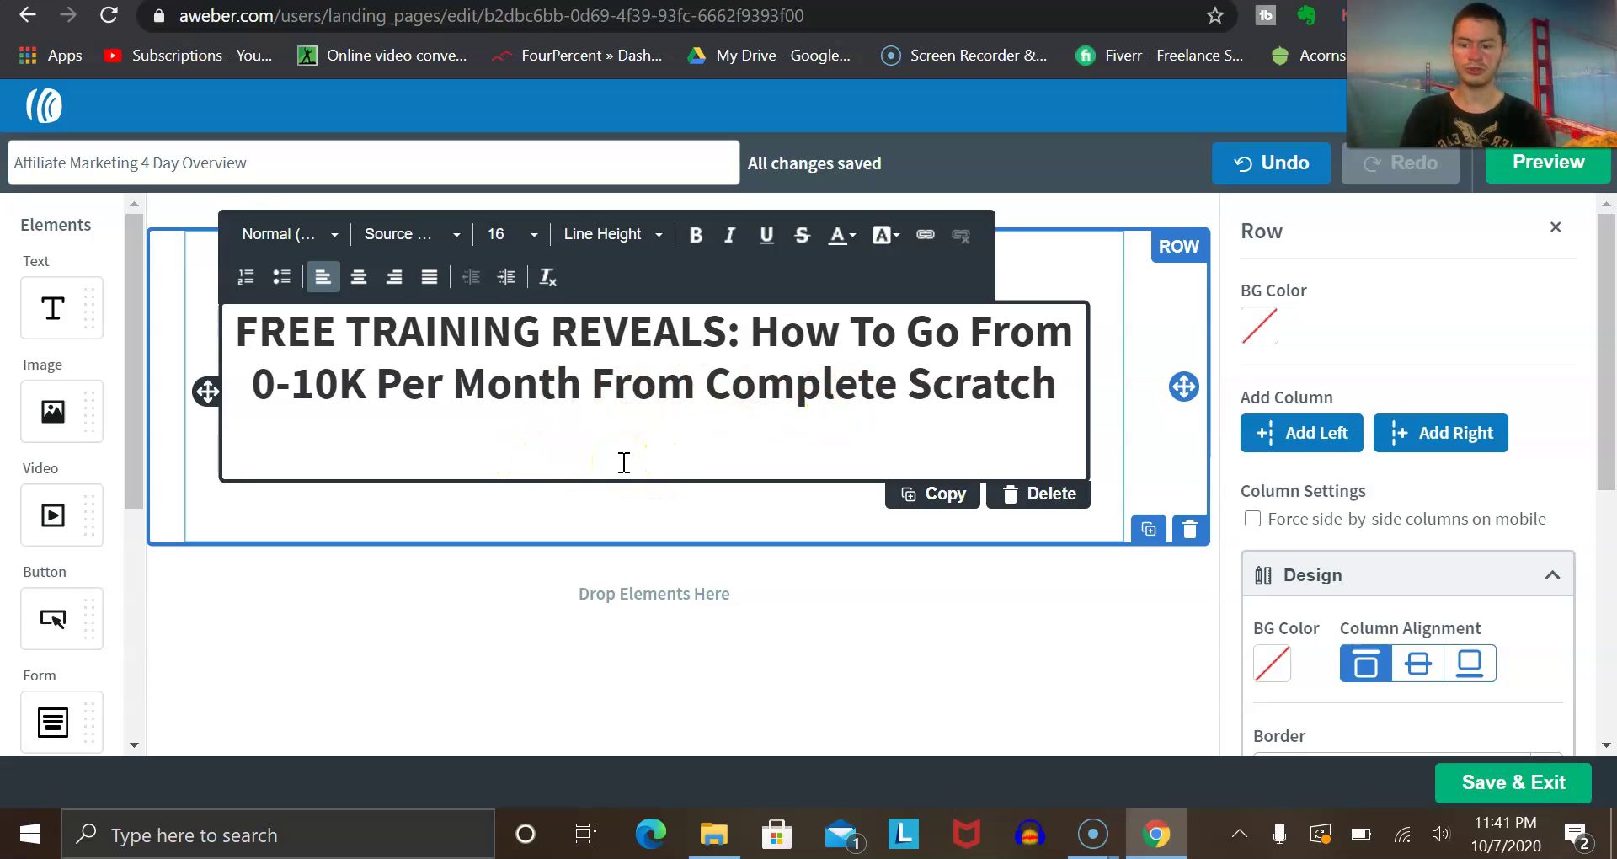
pyautogui.write('Enter')
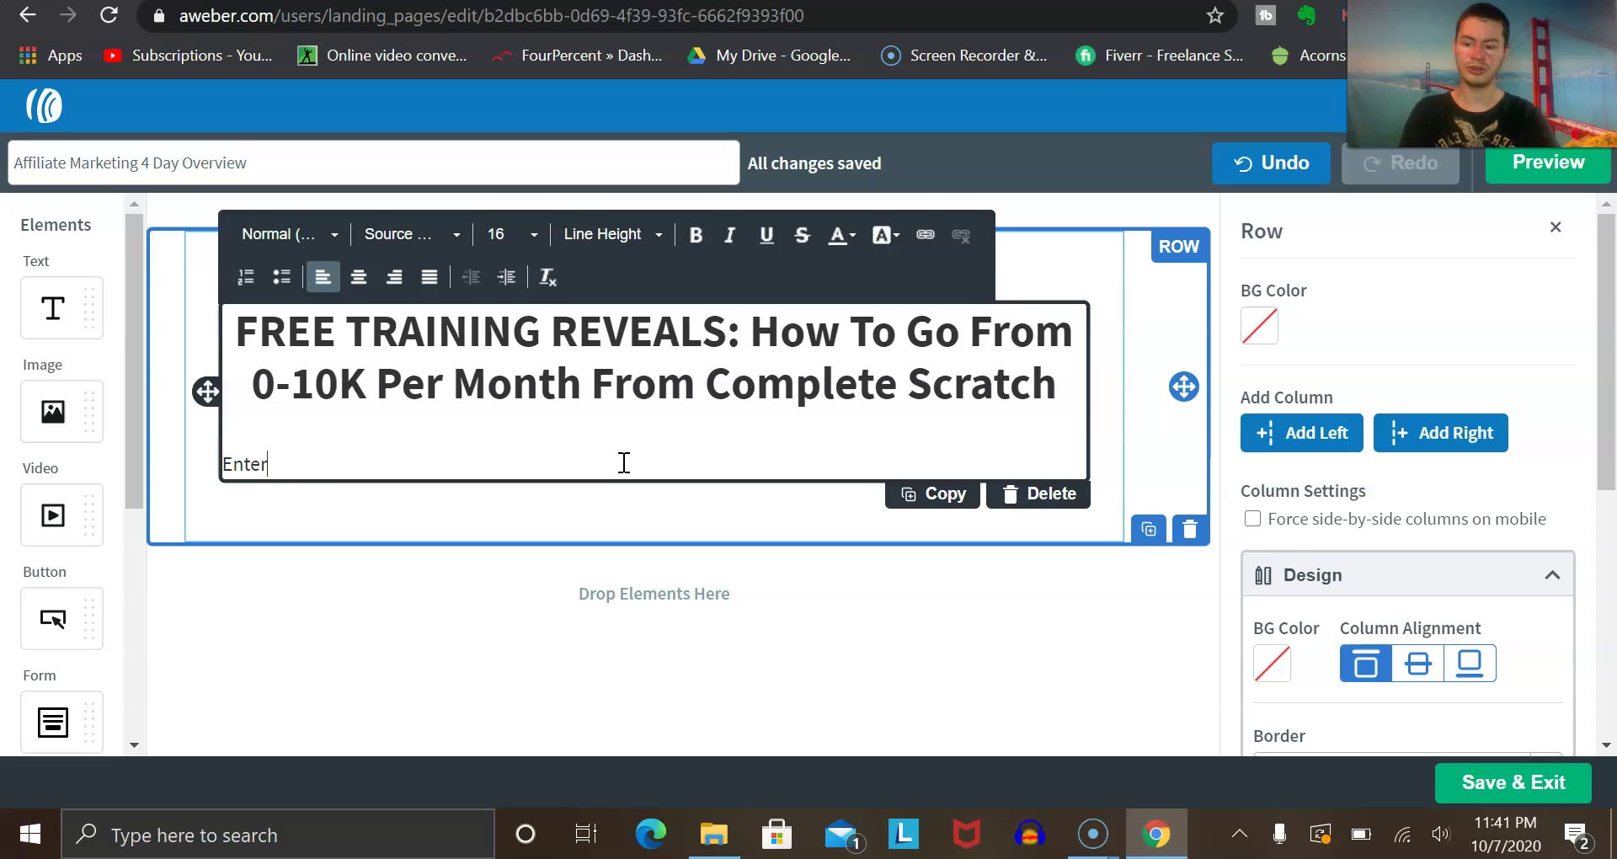
pyautogui.write(' your email ')
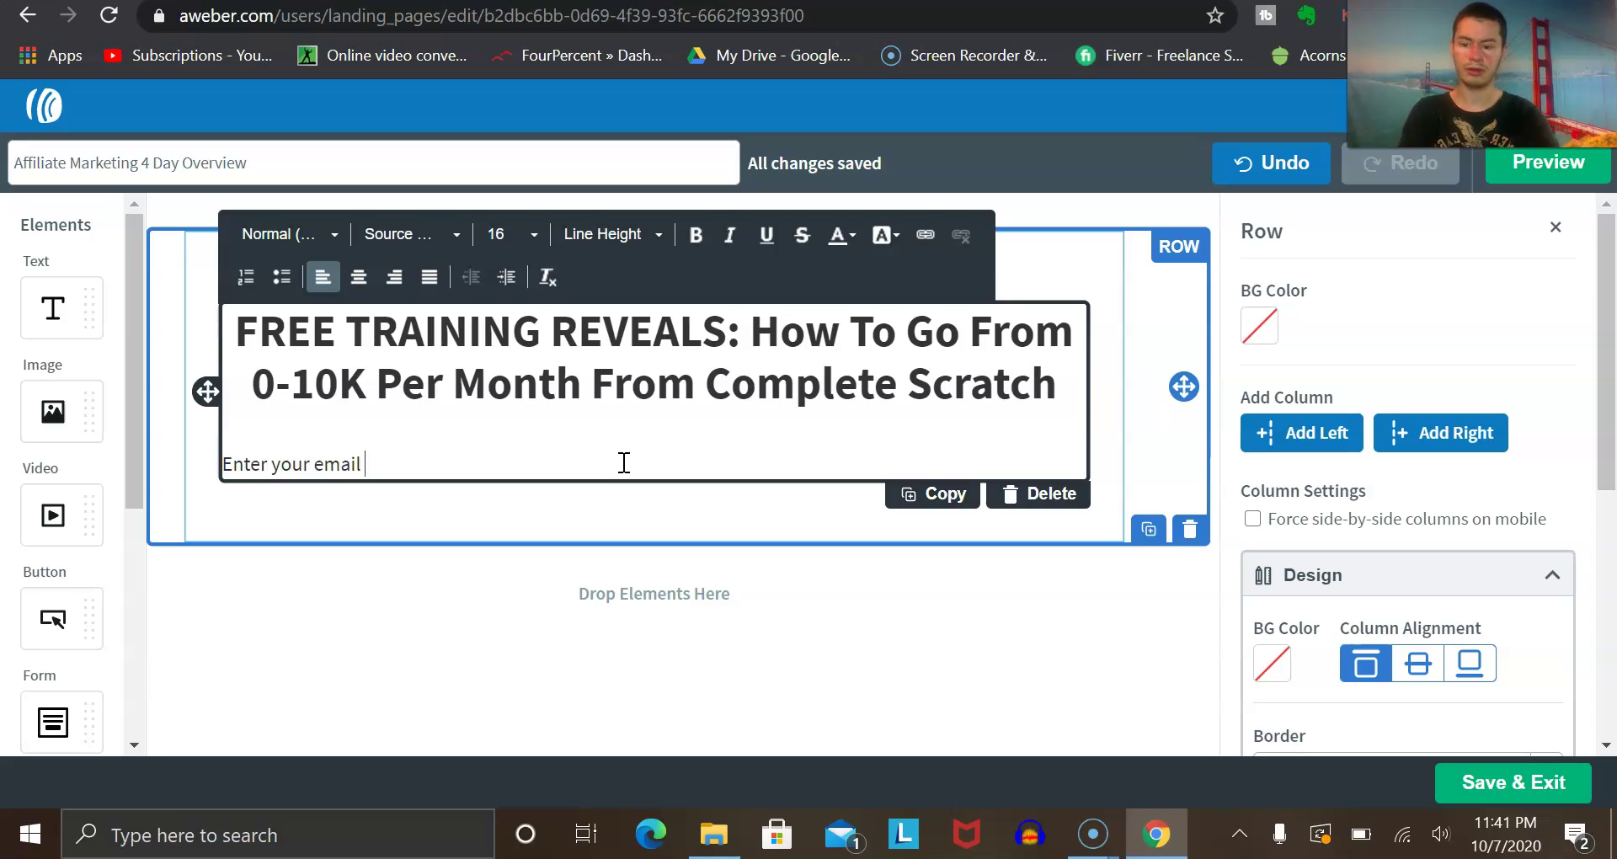
pyautogui.write('for inco')
pyautogui.press('BackSpace')
pyautogui.press('BackSpace')
pyautogui.press('BackSpace')
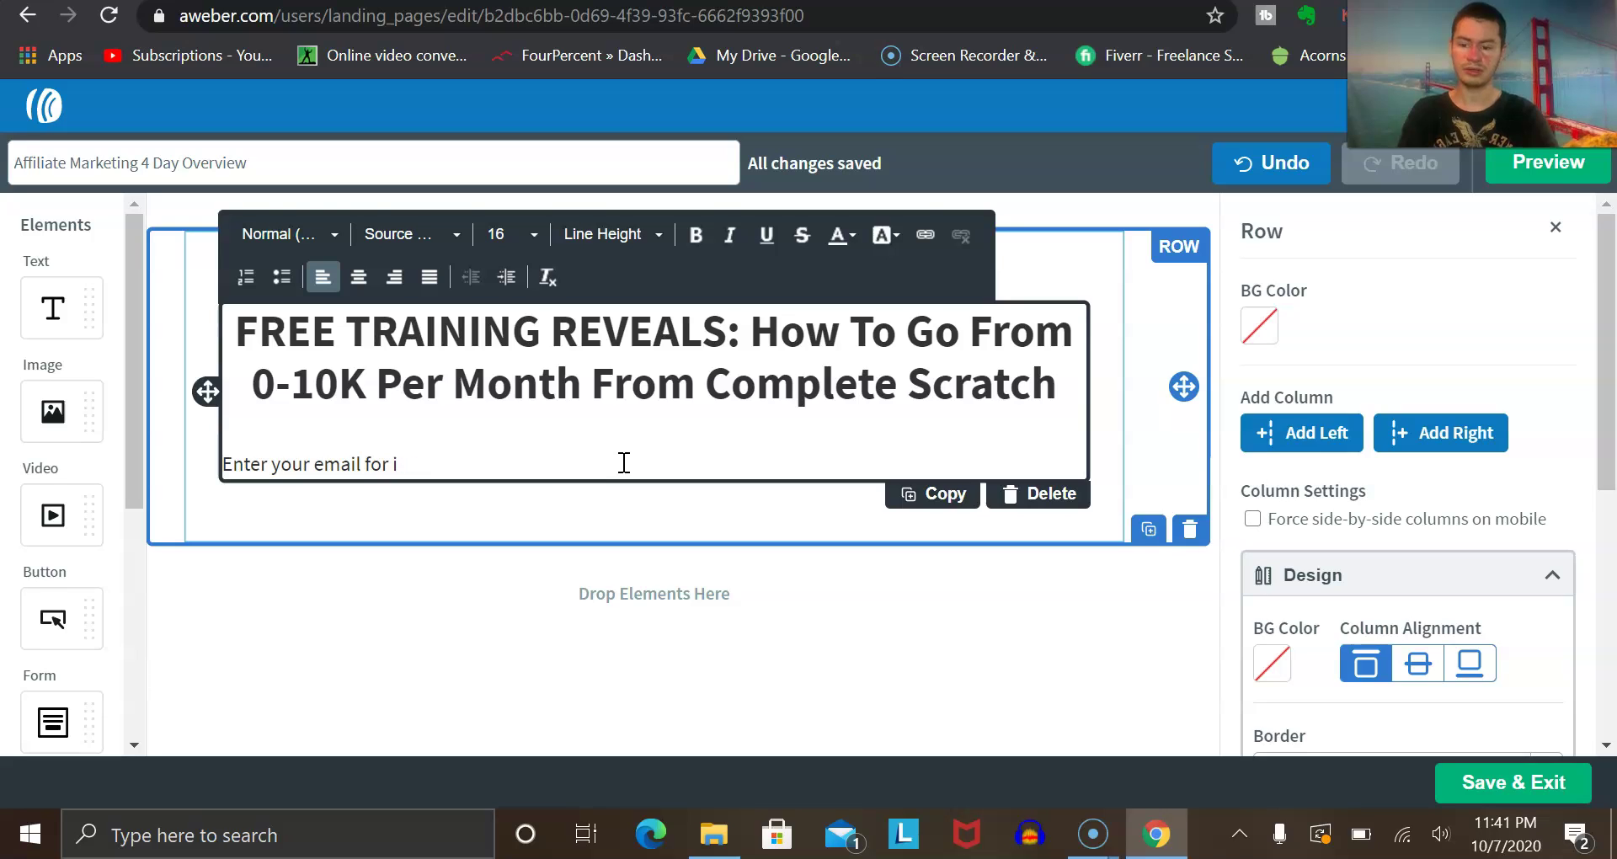
pyautogui.press('BackSpace')
pyautogui.press('BackSpace')
pyautogui.press('BackSpace')
pyautogui.write('to get instant ac')
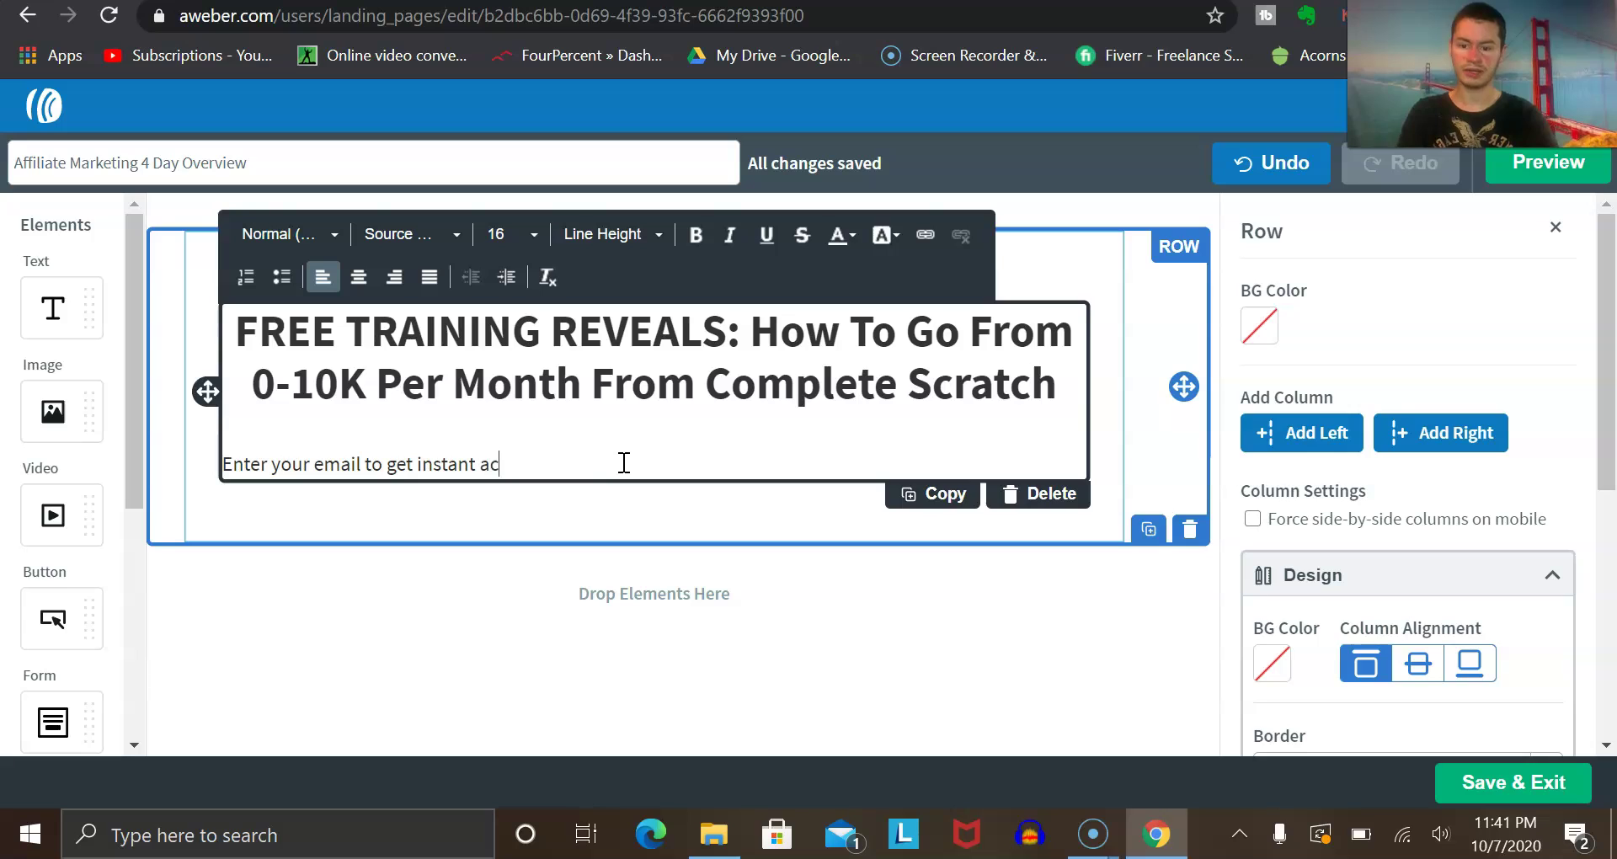
pyautogui.write('cess')
# Step: Center the "Enter your email to get instant access" line and set its font size to 24
pyautogui.moveTo(539, 464); pyautogui.dragTo(216, 491)
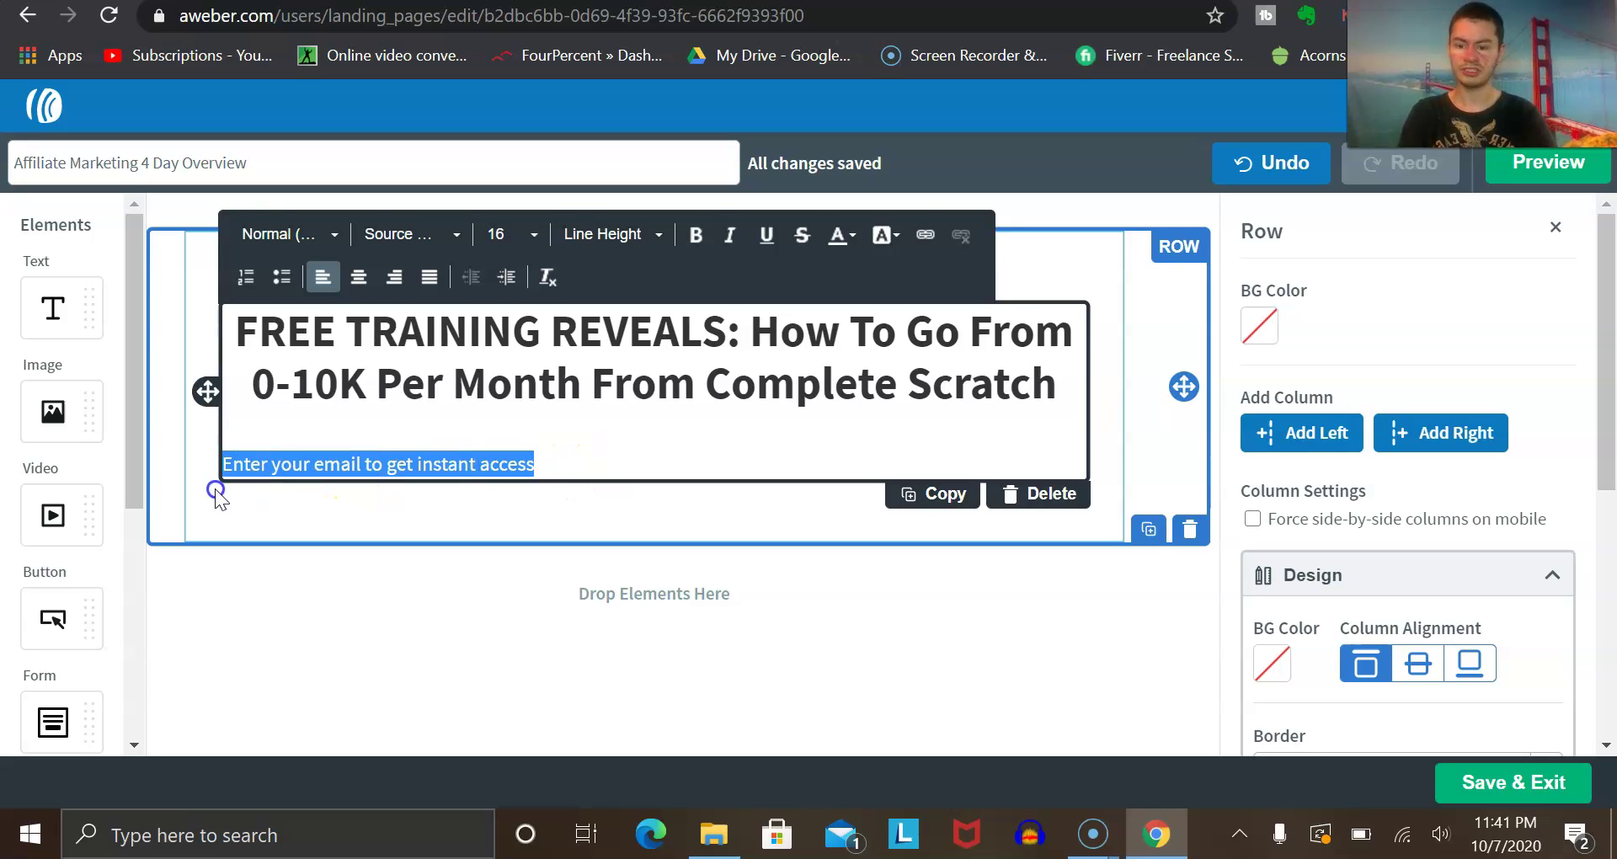
pyautogui.click(358, 277)
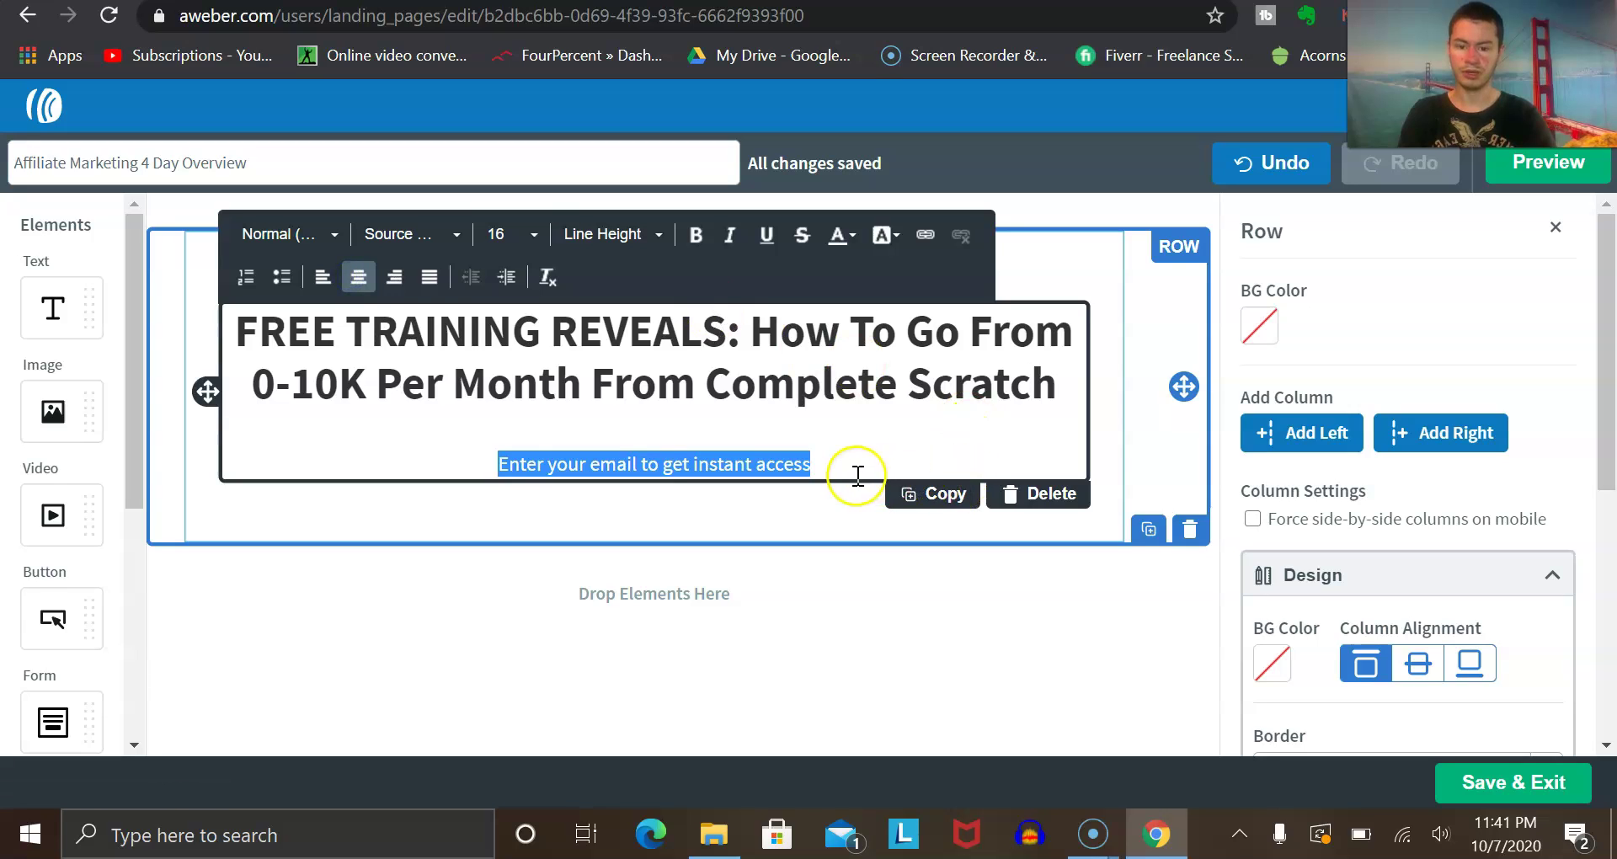
pyautogui.click(534, 236)
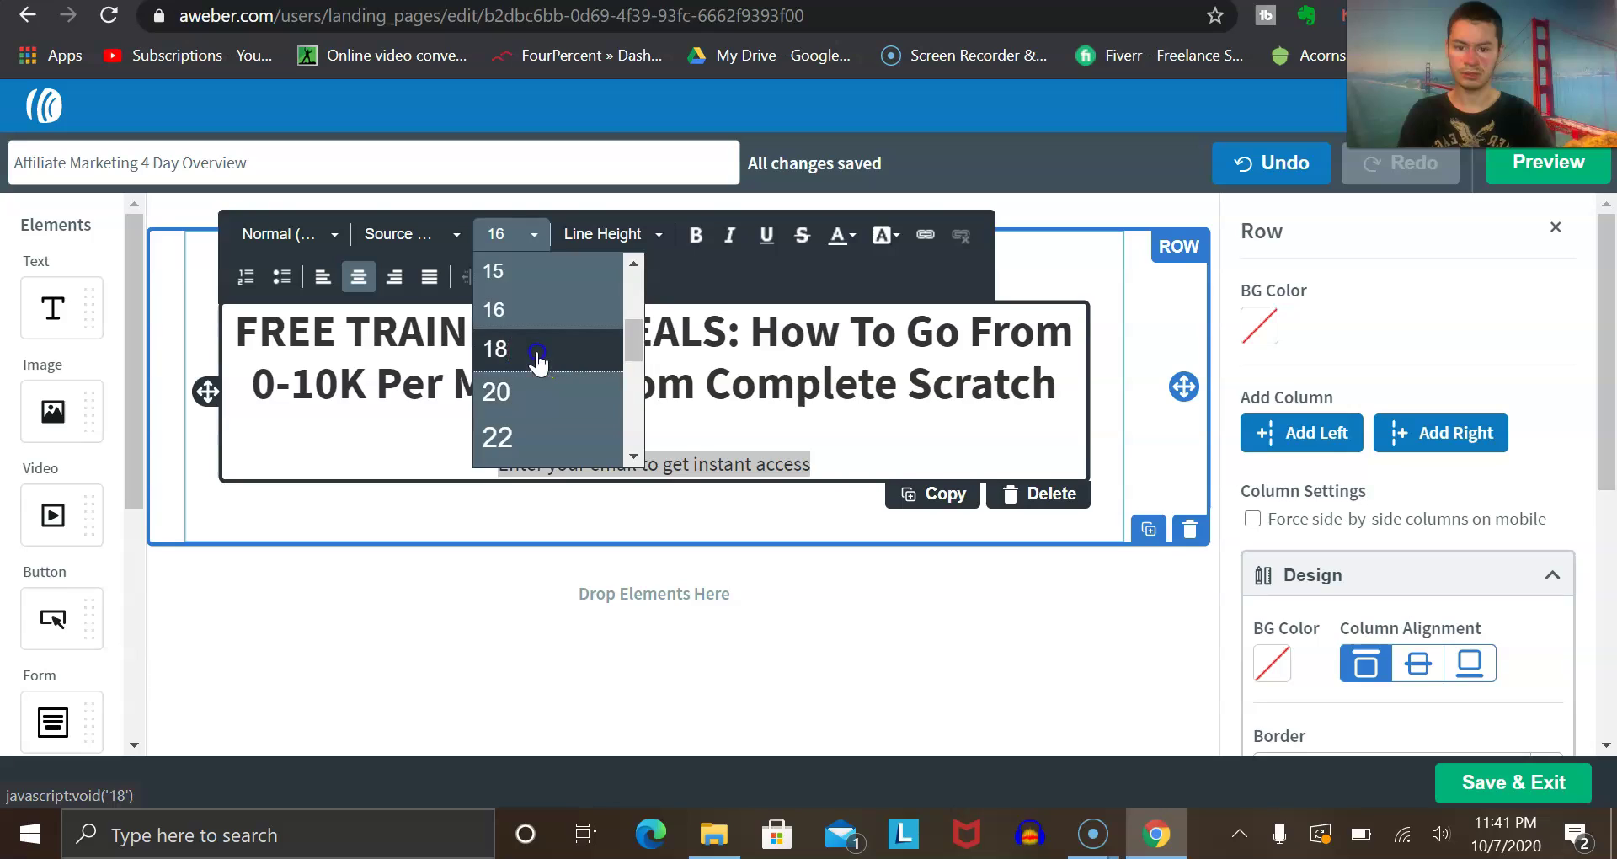
pyautogui.click(534, 349)
pyautogui.click(510, 247)
pyautogui.scroll(-1, 541, 397)
pyautogui.click(562, 451)
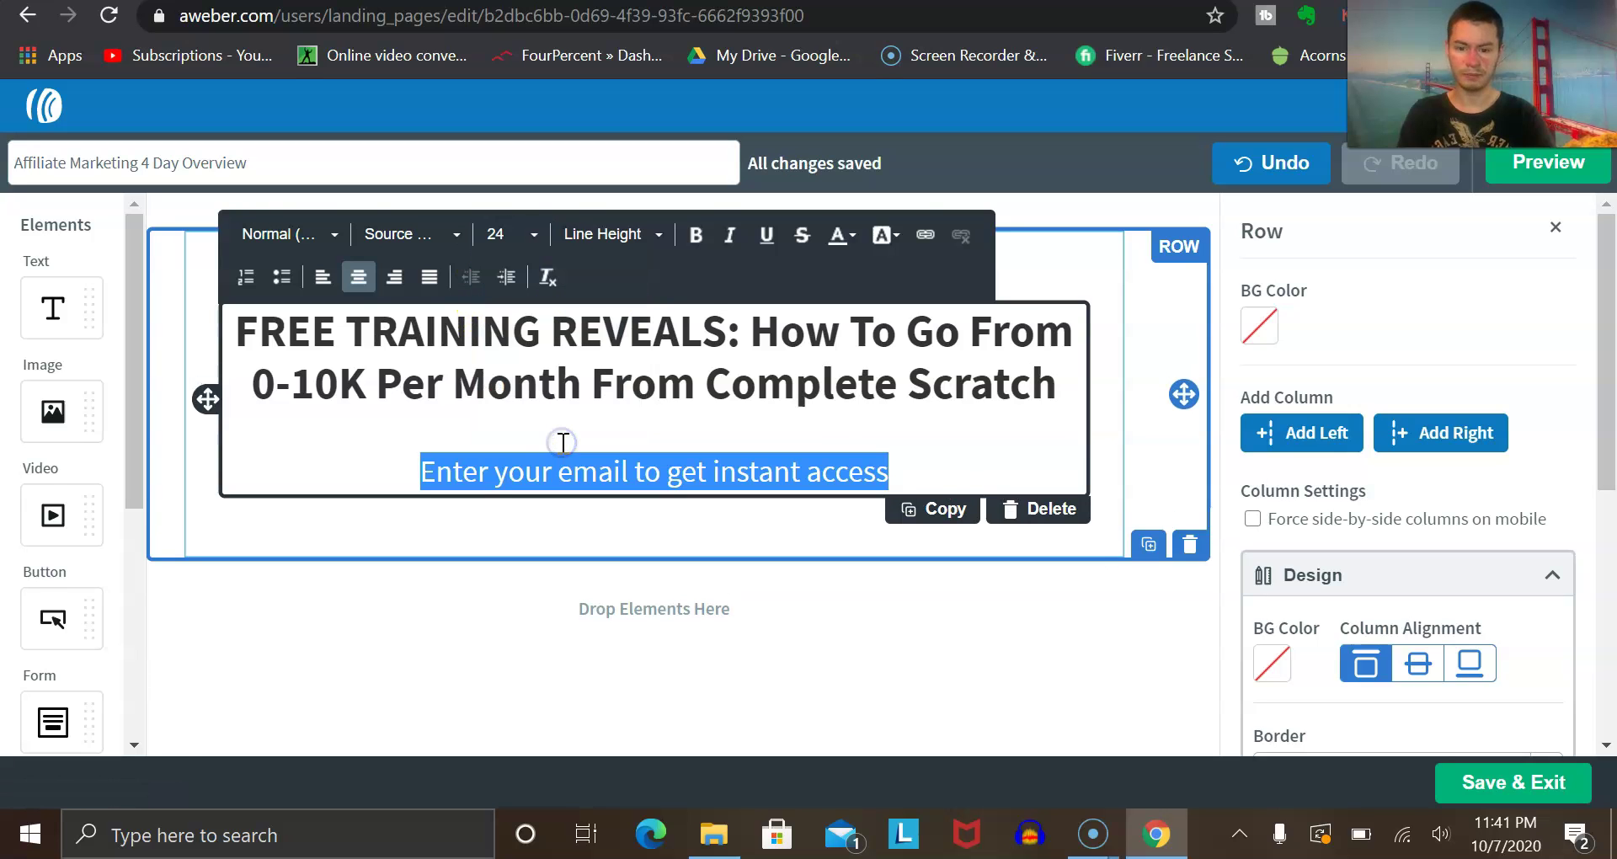
# Step: Add two blank lines after the "Enter your email to get instant access" line
pyautogui.click(899, 479)
pyautogui.press('Return')
pyautogui.press('Return')
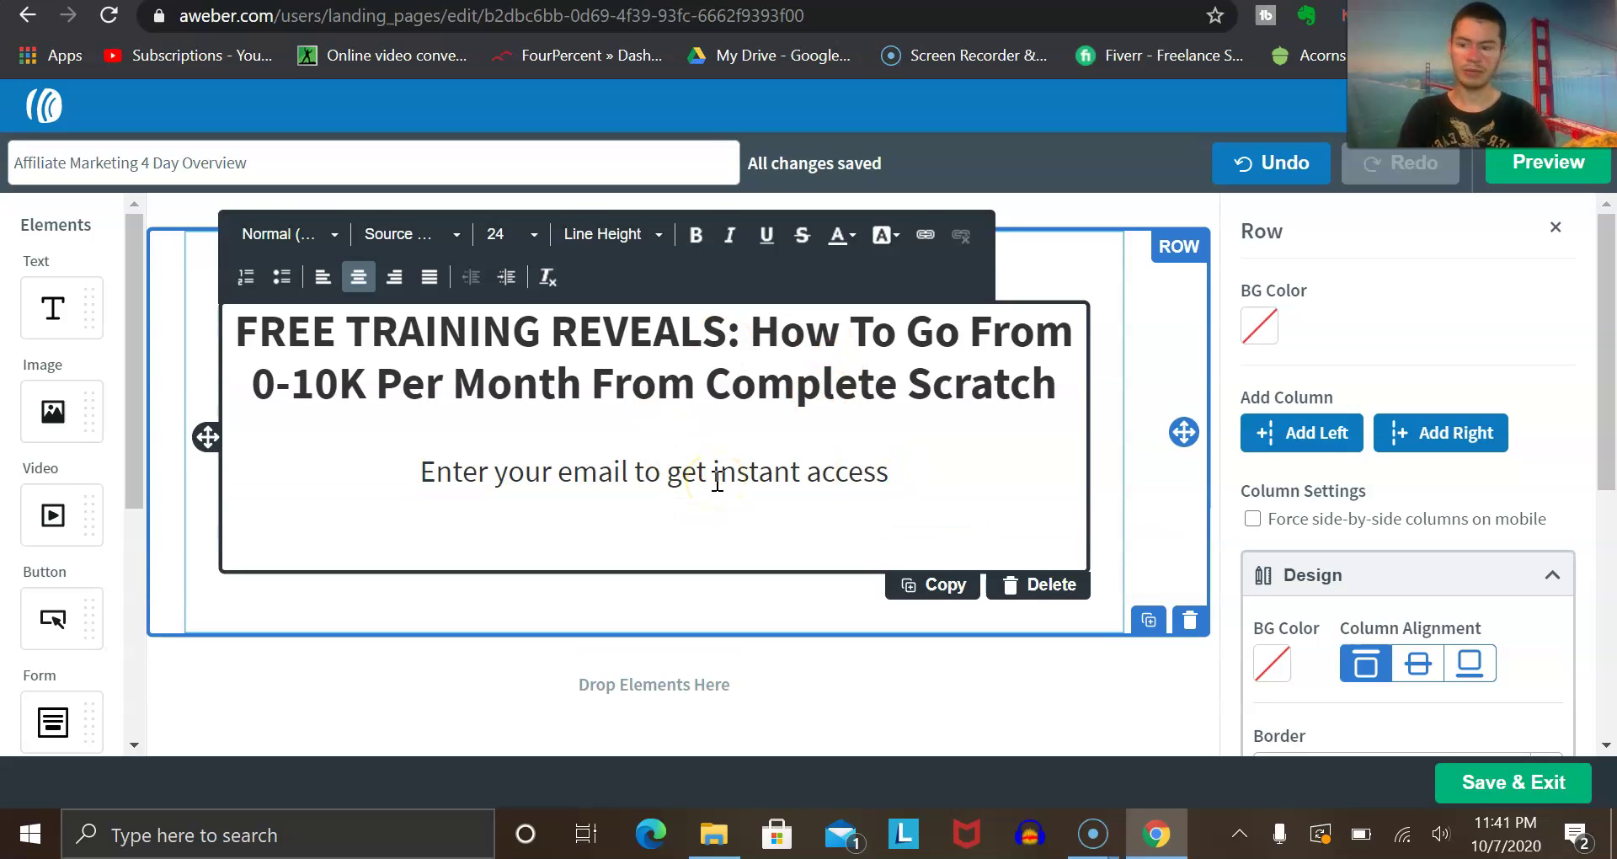
# Step: Add a Form element below the text block and remove its Name field
pyautogui.scroll(-2, 58, 524)
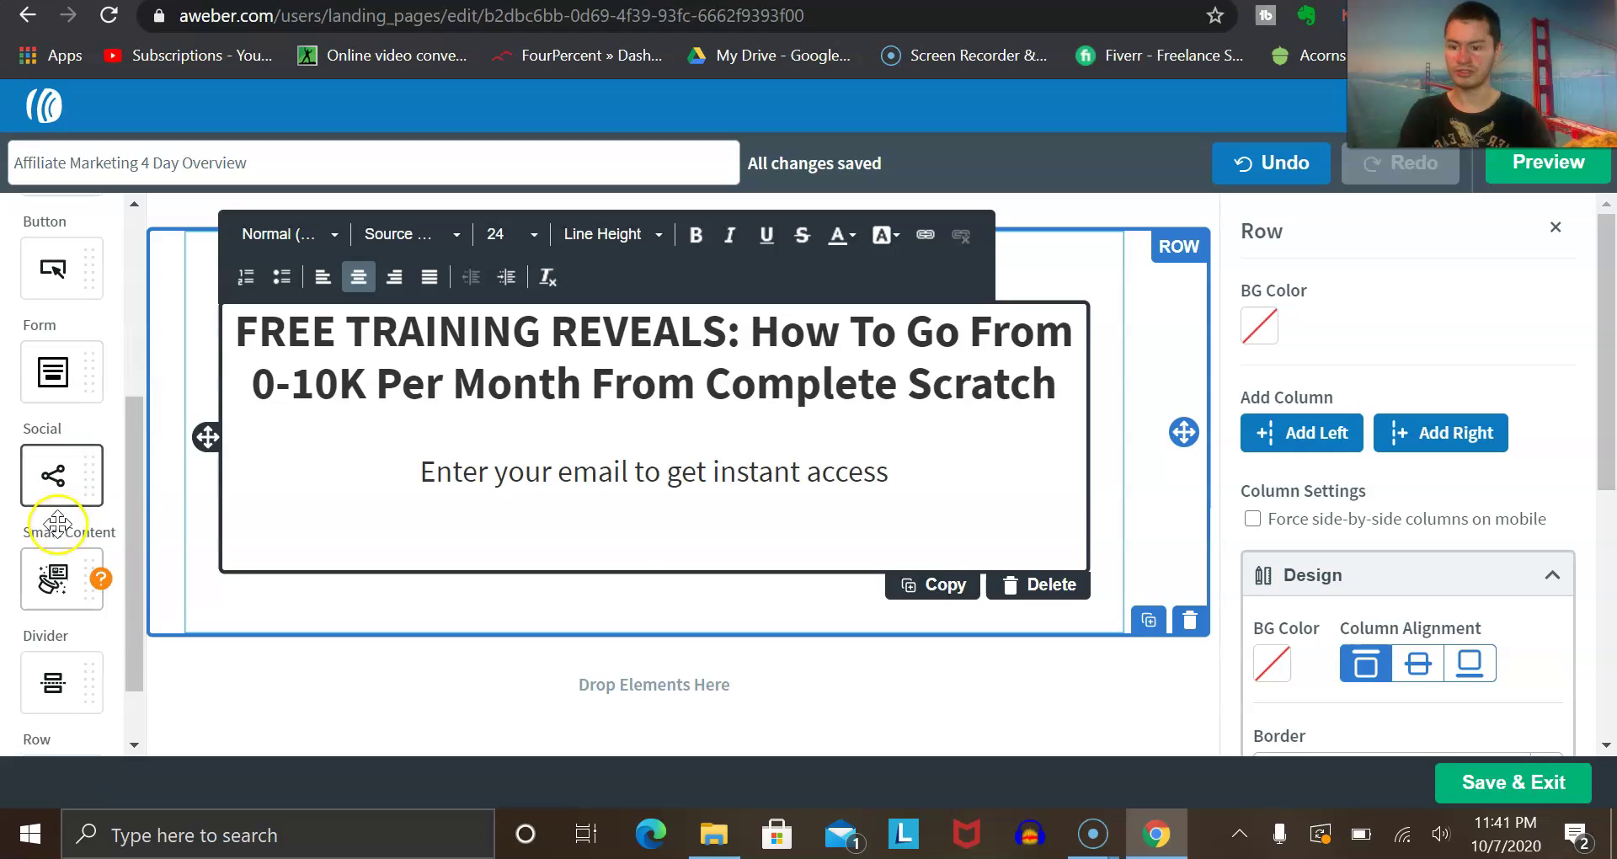
pyautogui.moveTo(53, 373); pyautogui.dragTo(744, 507)
pyautogui.scroll(-2, 783, 547)
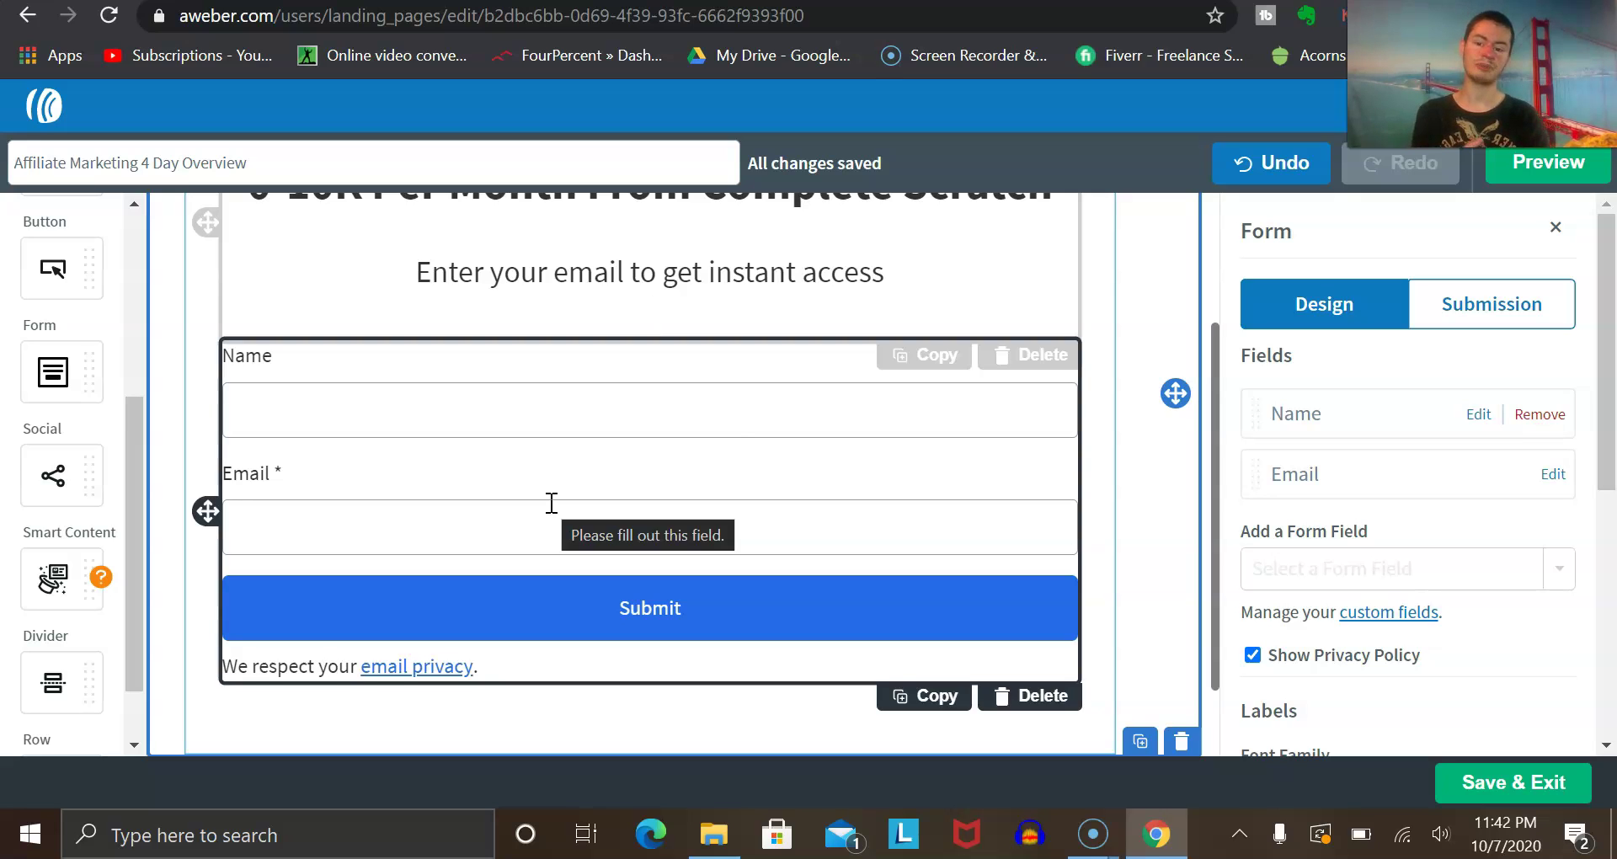
pyautogui.click(610, 420)
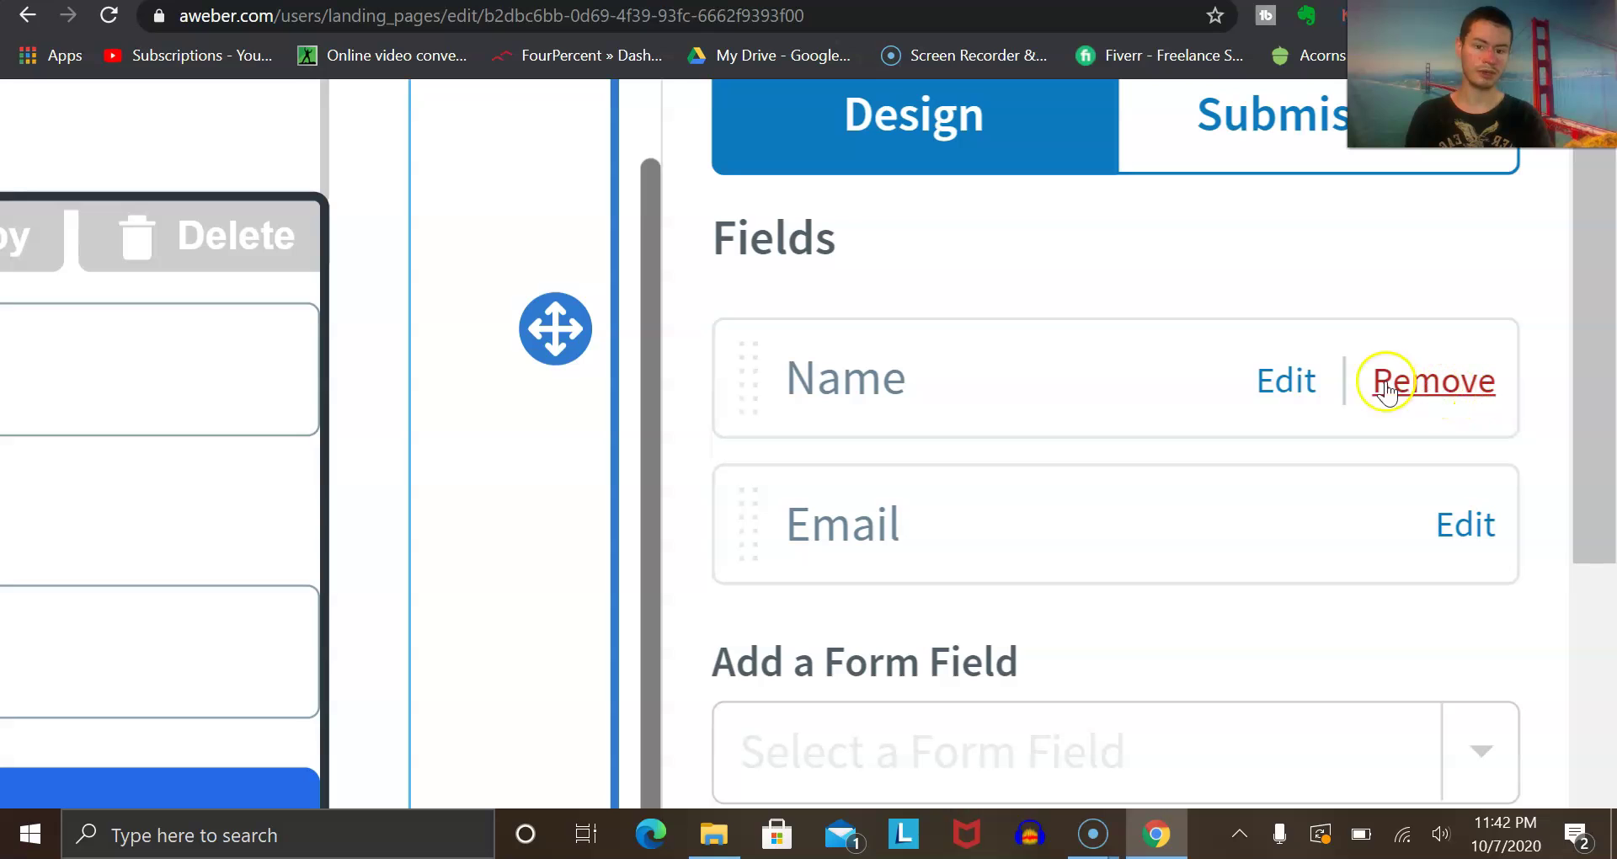
pyautogui.click(1438, 389)
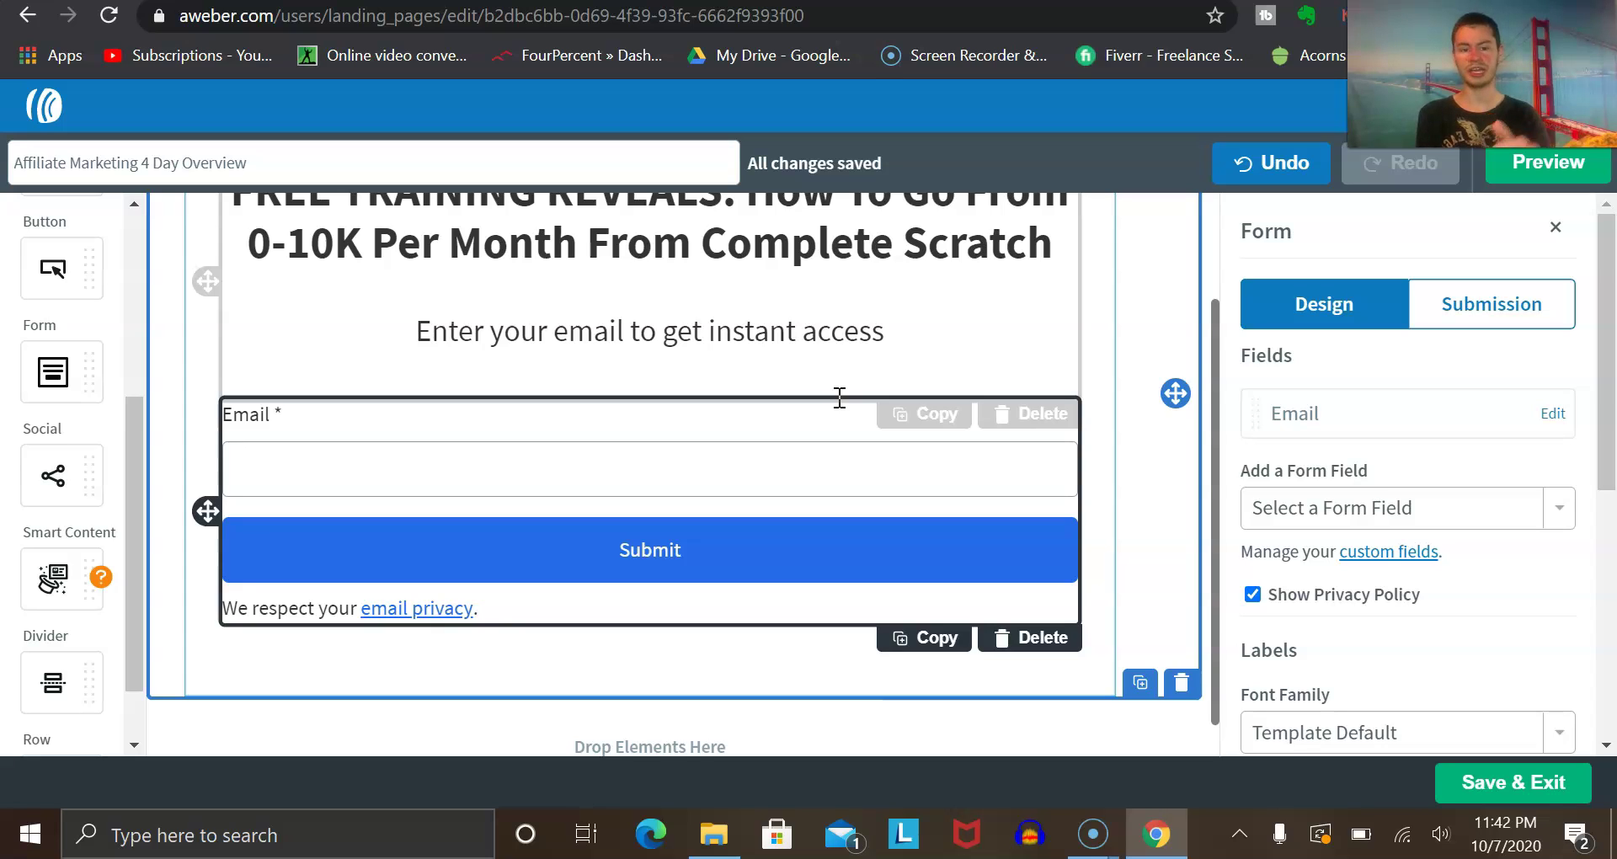
# Step: Review the signup form's design settings, including the addable form fields, privacy policy, label font and form layout
pyautogui.click(762, 408)
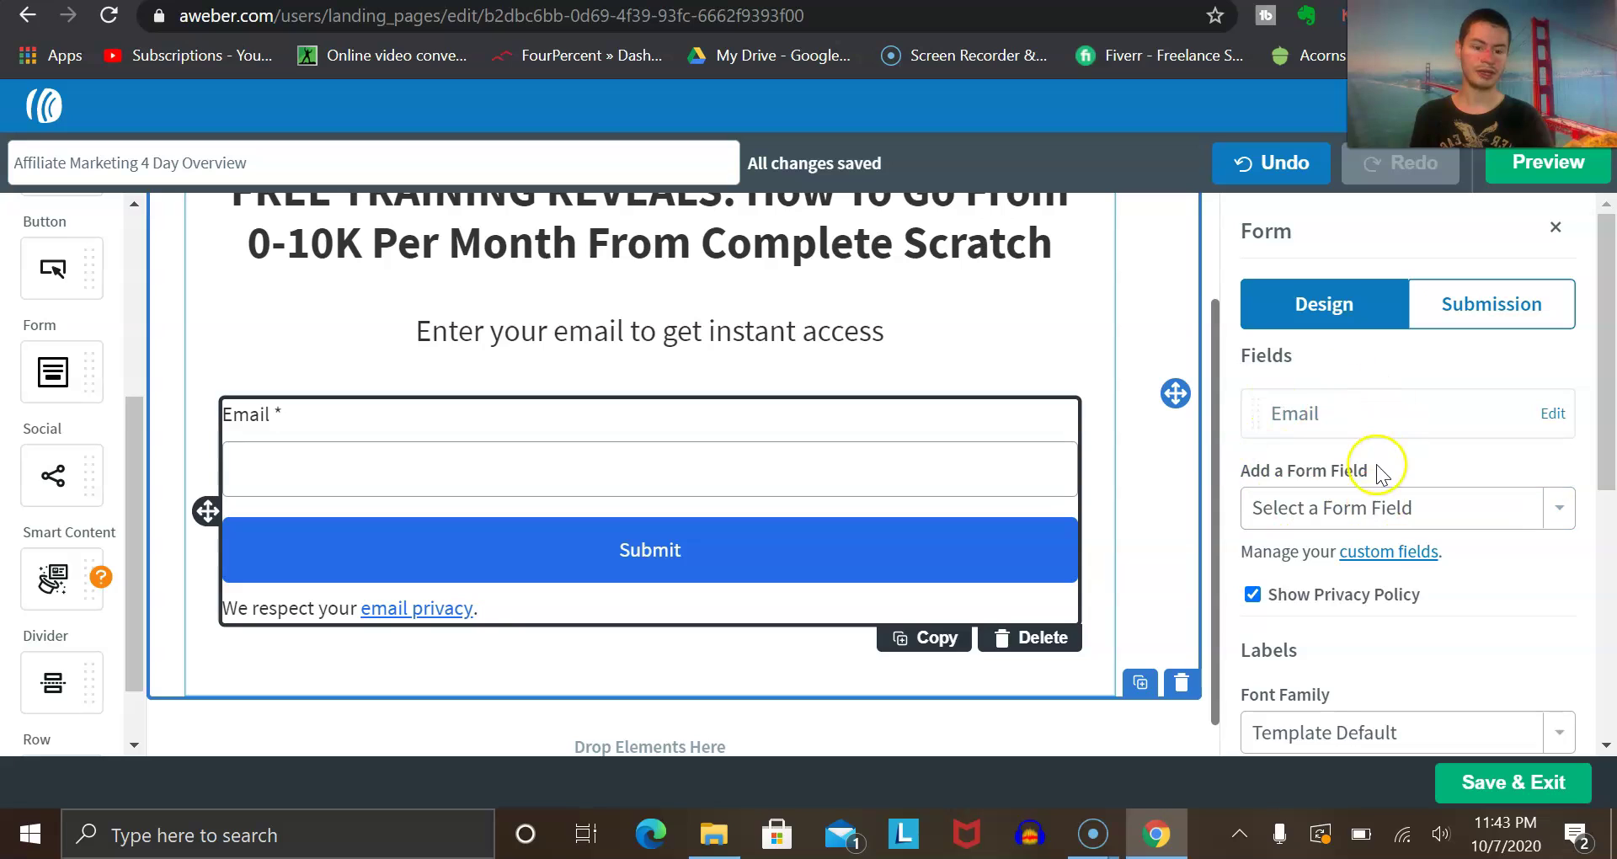
pyautogui.scroll(-1, 1381, 473)
pyautogui.click(1438, 440)
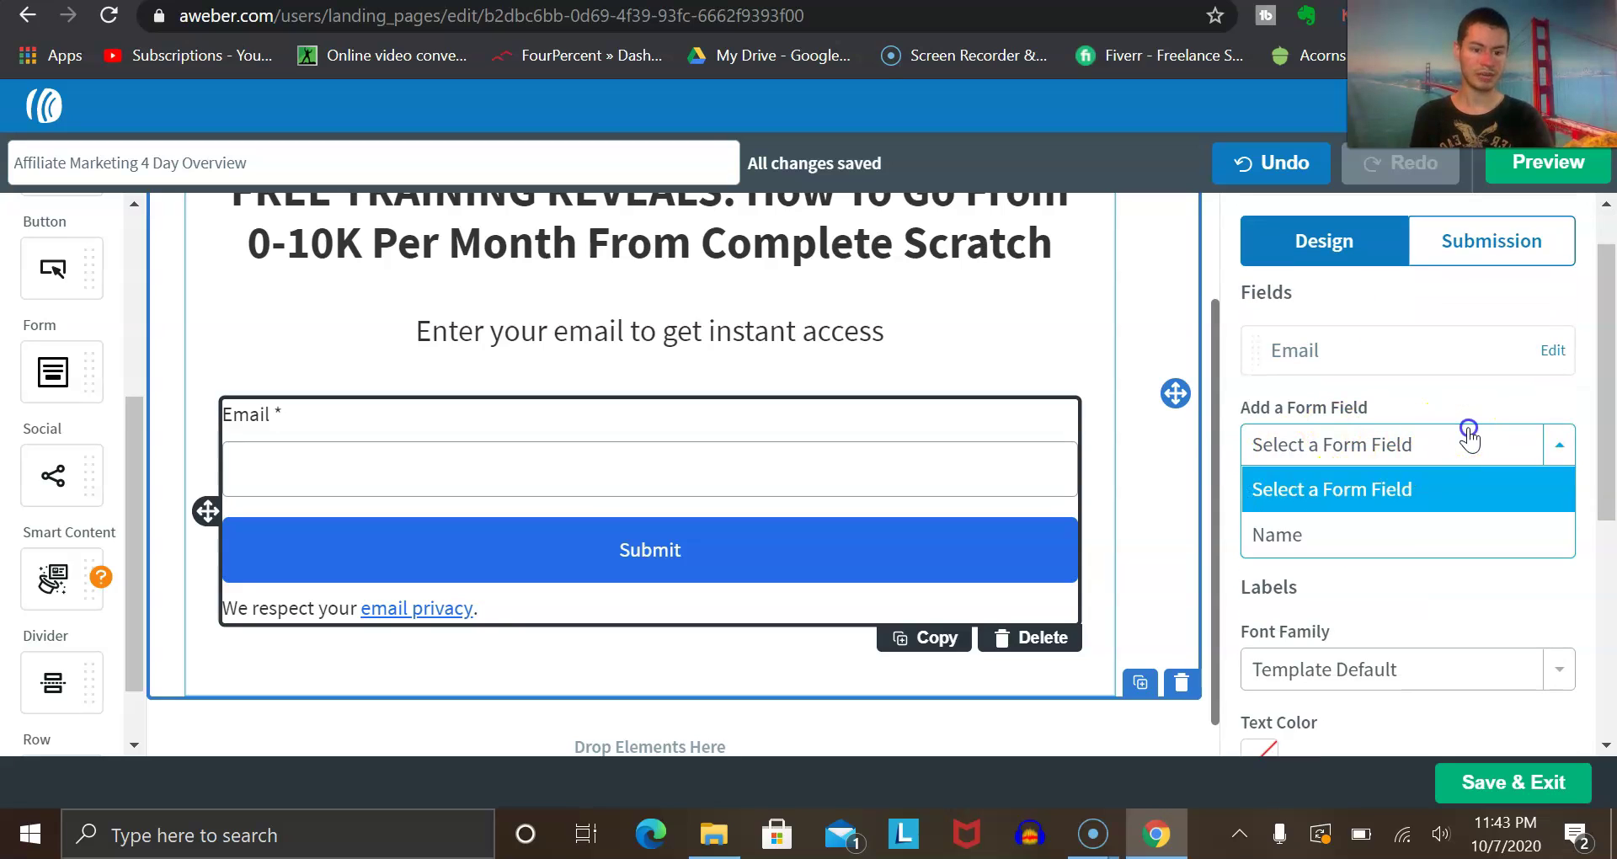
pyautogui.click(1470, 436)
pyautogui.scroll(-2, 1464, 589)
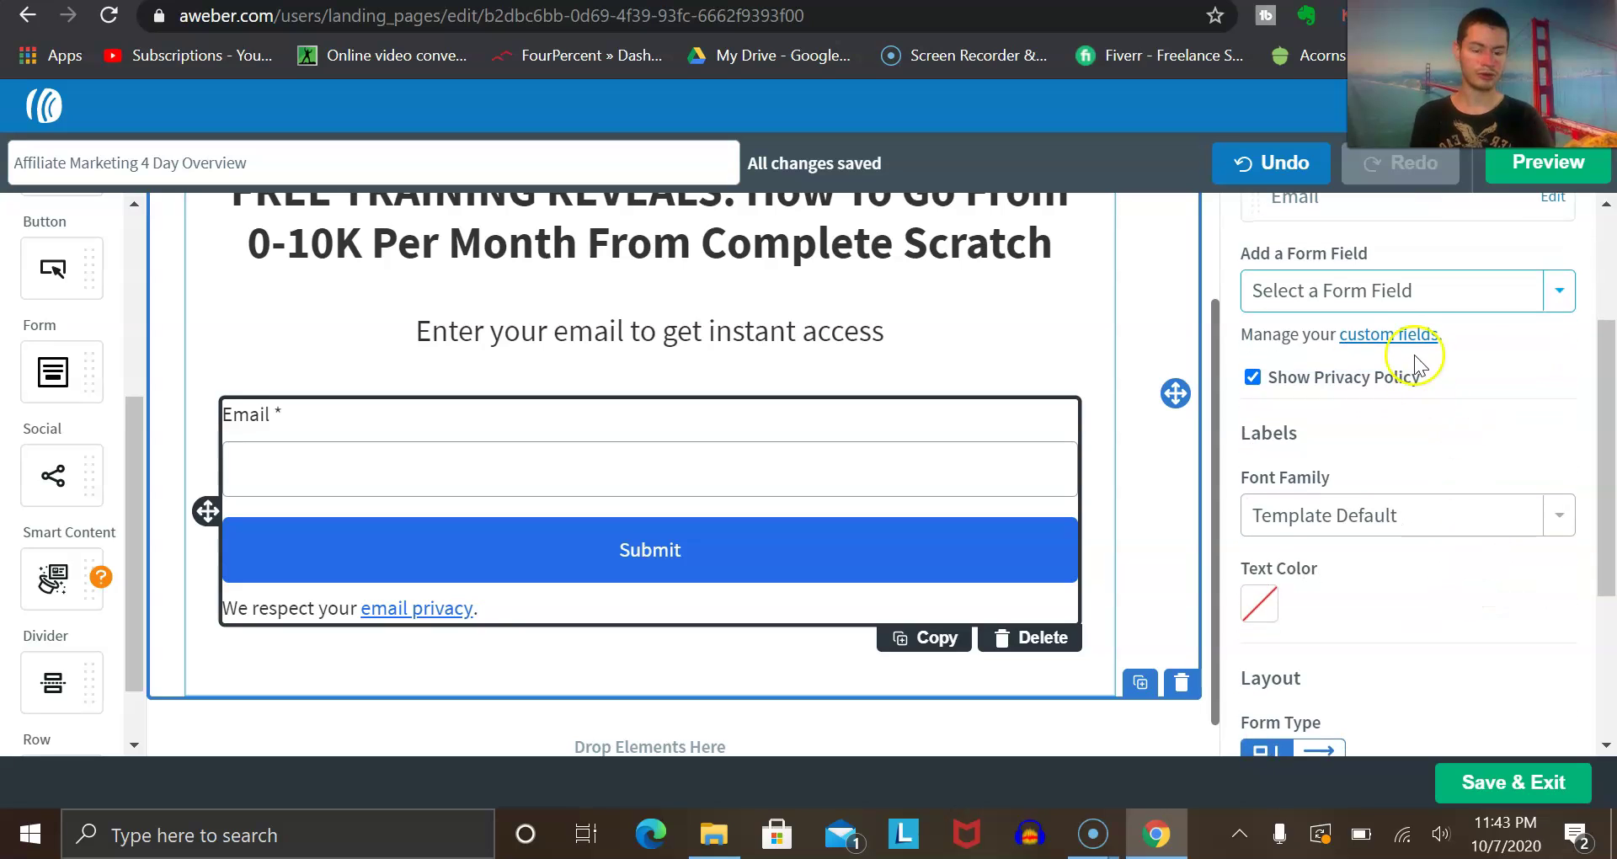
pyautogui.scroll(-2, 1492, 484)
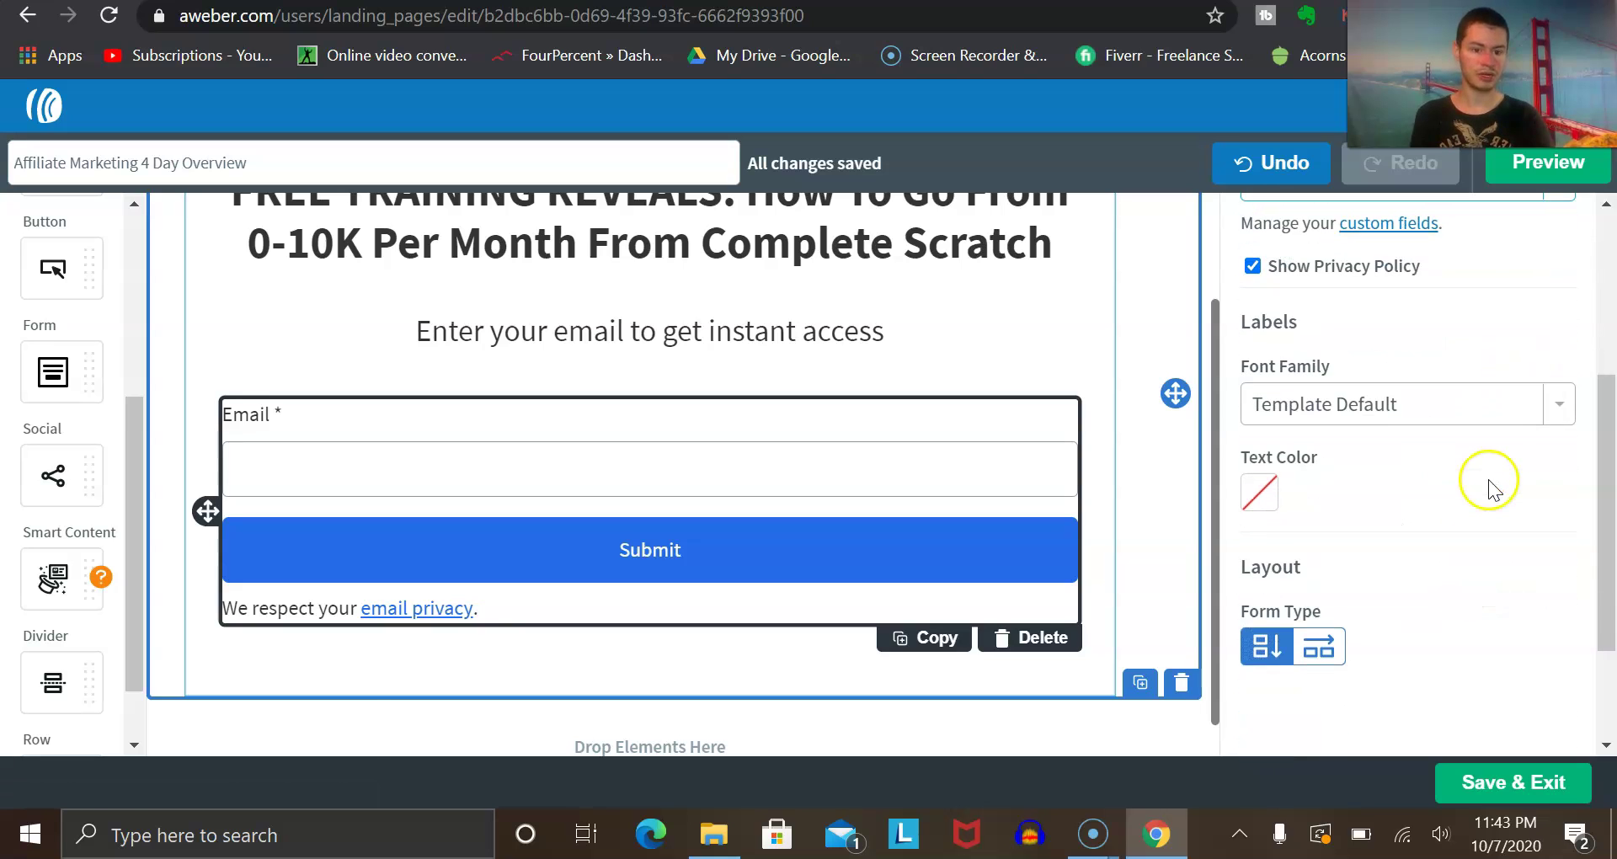
pyautogui.scroll(-1, 1489, 482)
pyautogui.click(1311, 329)
pyautogui.click(1420, 327)
pyautogui.click(1442, 628)
pyautogui.scroll(-1, 1441, 632)
pyautogui.scroll(5, 1441, 627)
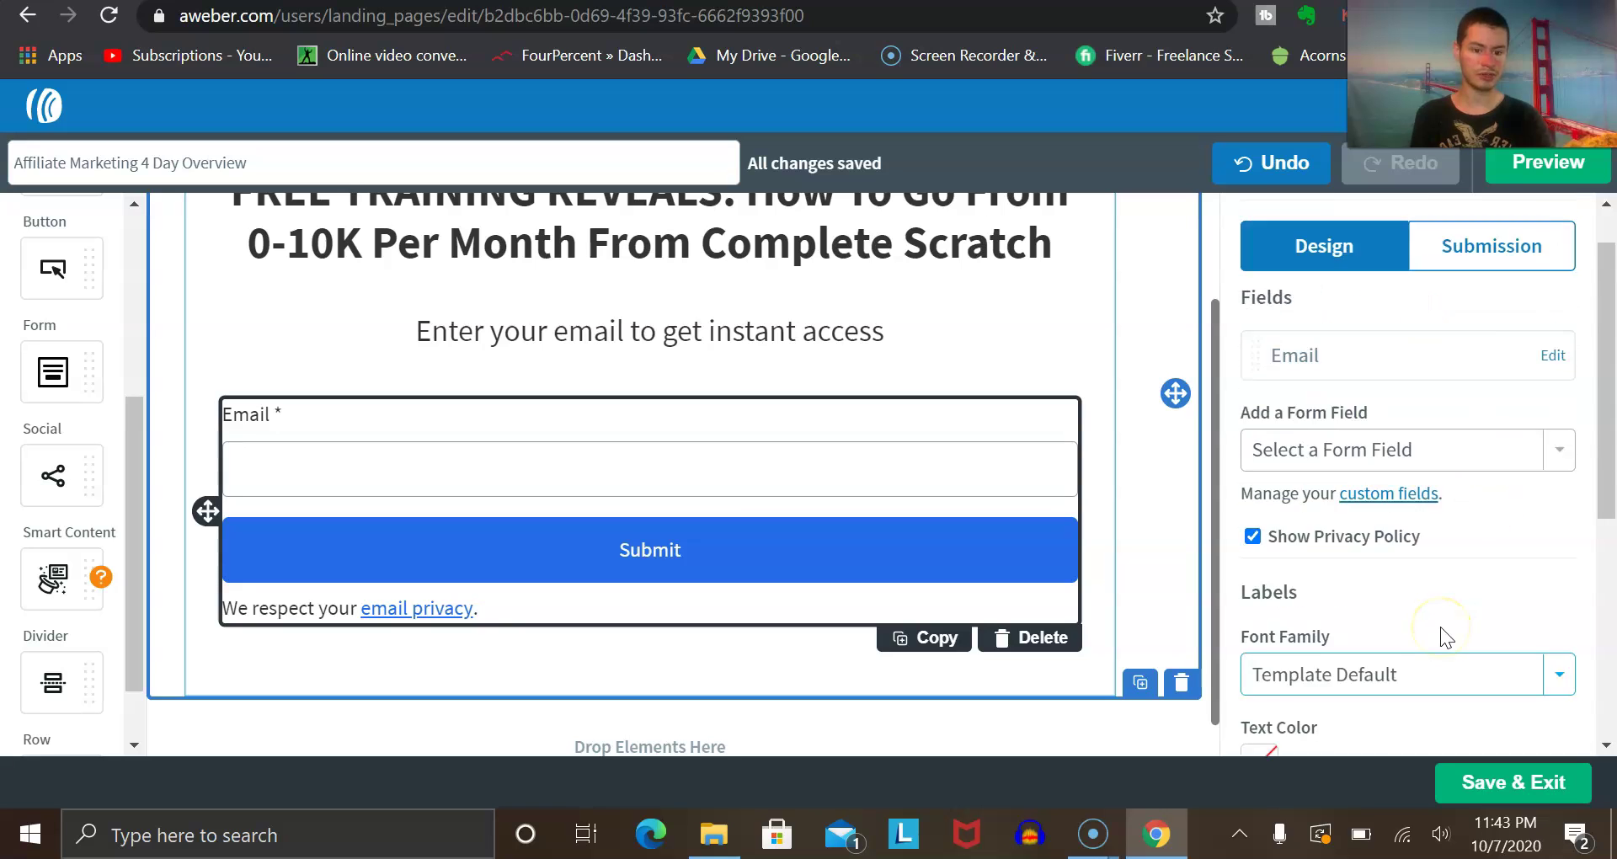
# Step: Open the form's submission settings and preview its Simple thank you page
pyautogui.click(1505, 314)
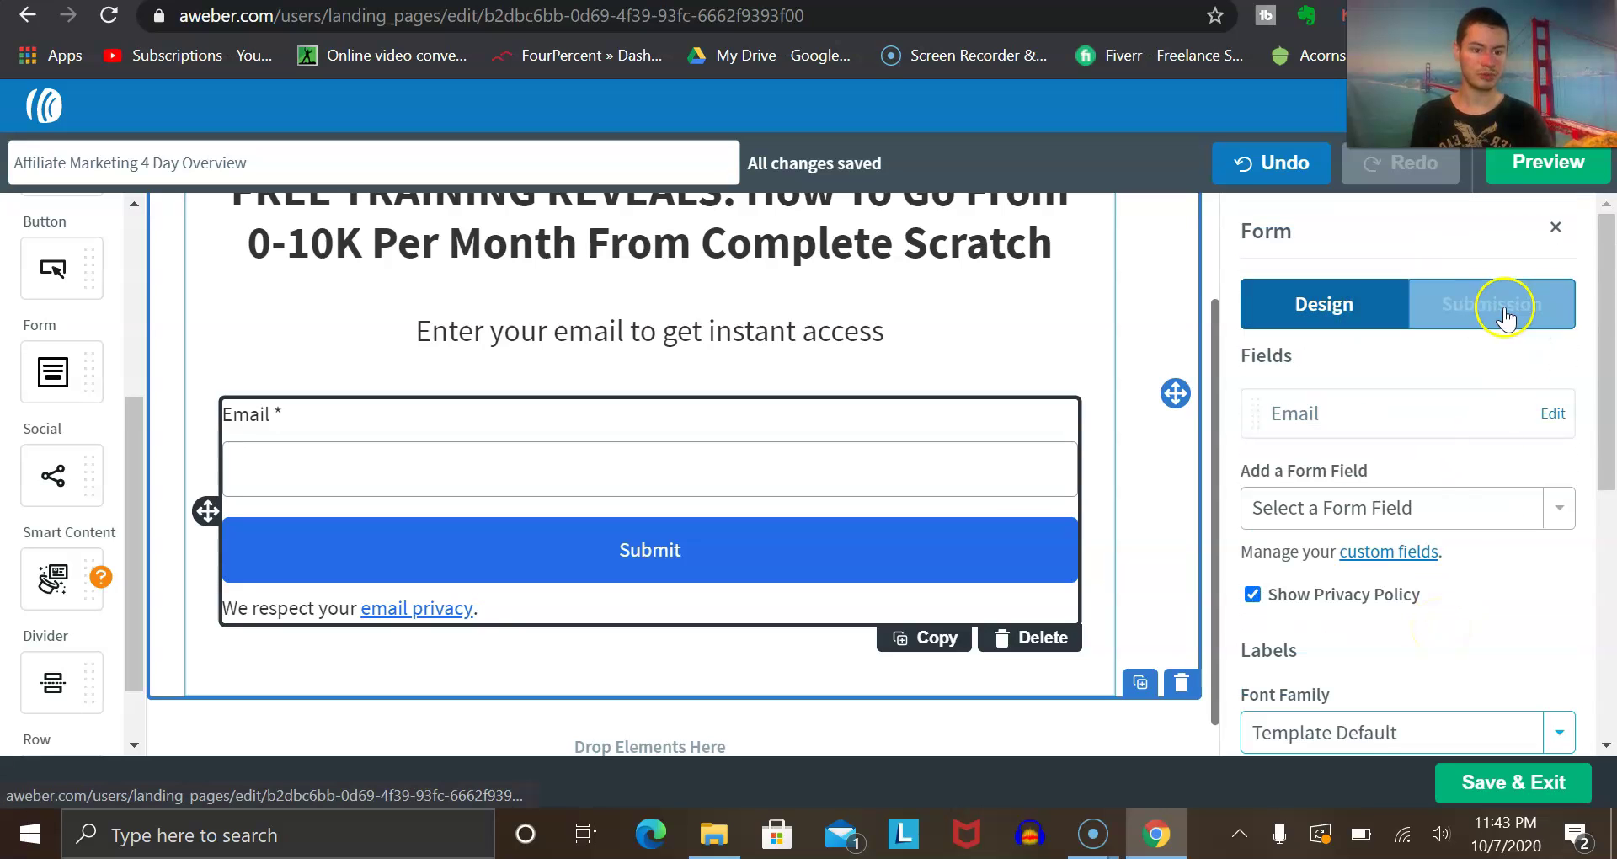
pyautogui.click(1505, 315)
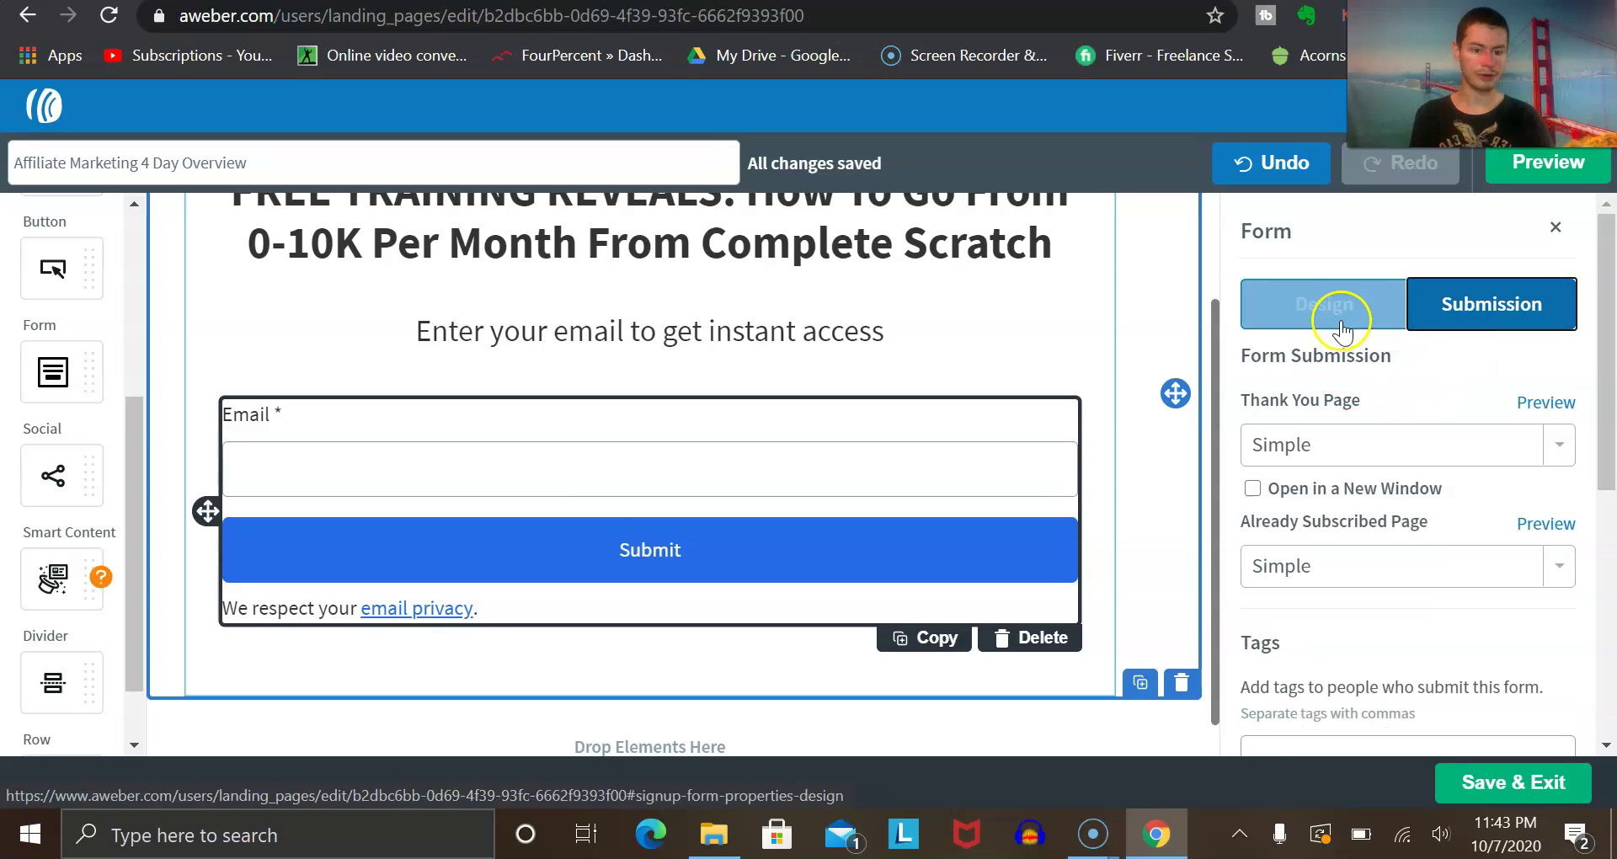
pyautogui.scroll(-2, 1422, 412)
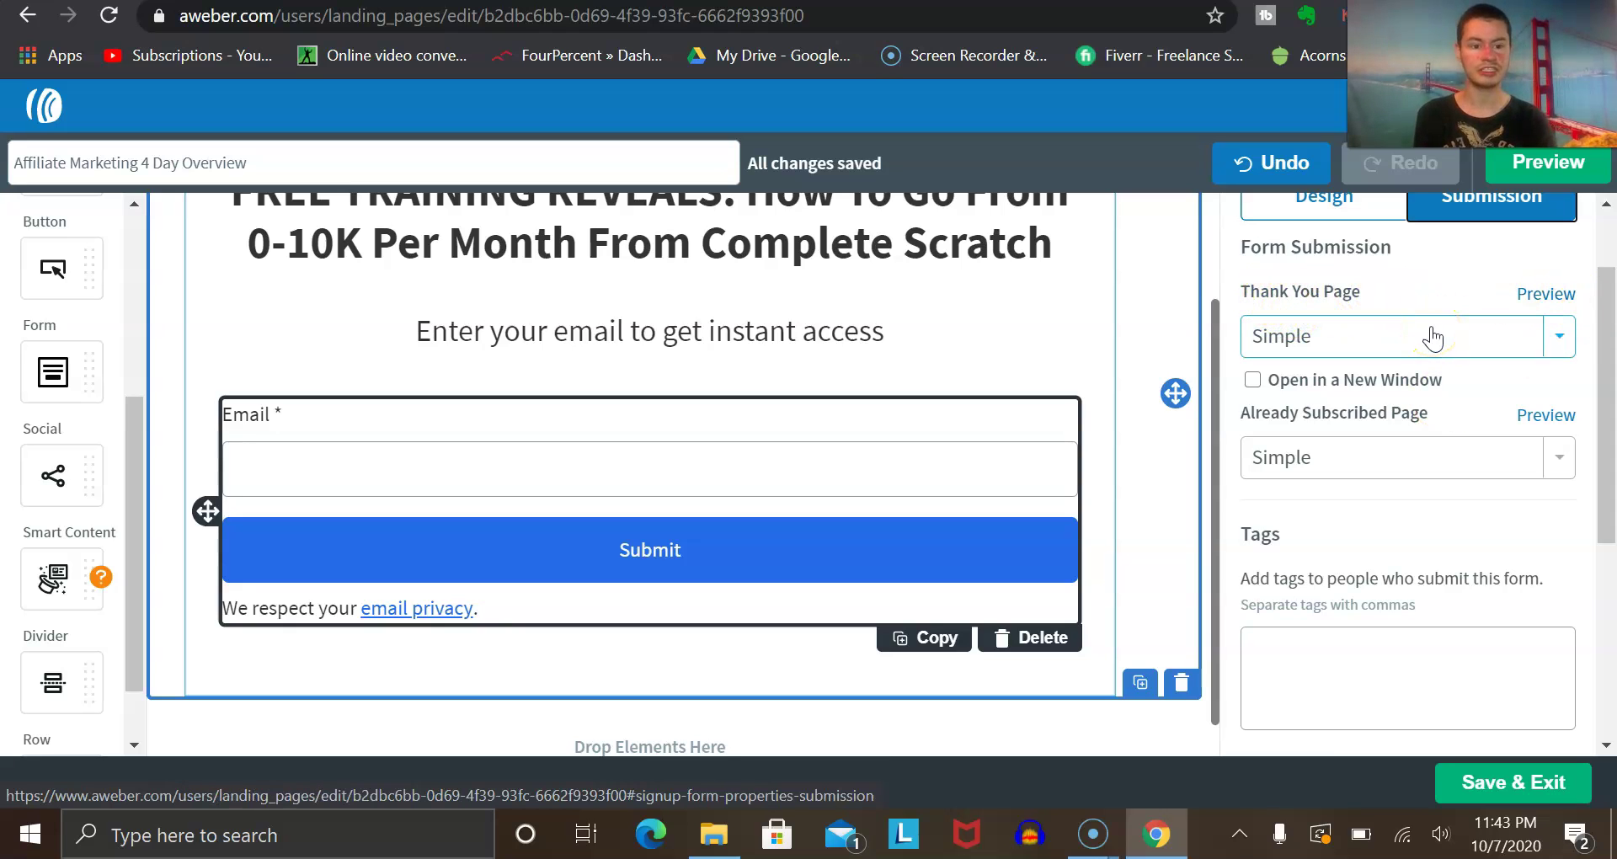
pyautogui.click(1545, 296)
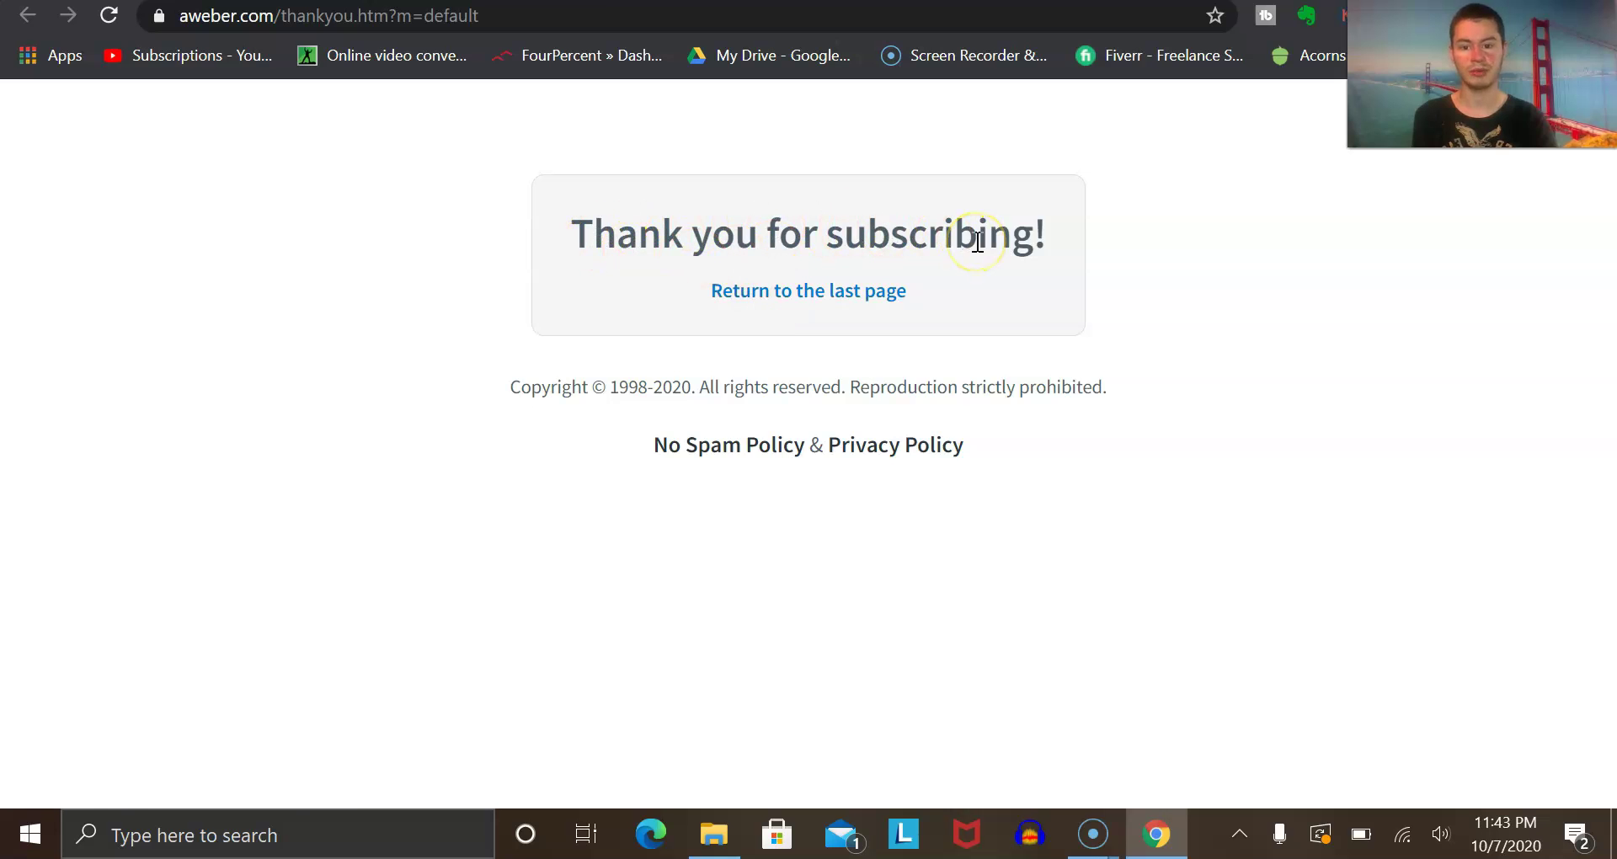
pyautogui.hotkey('alt', 'Left')
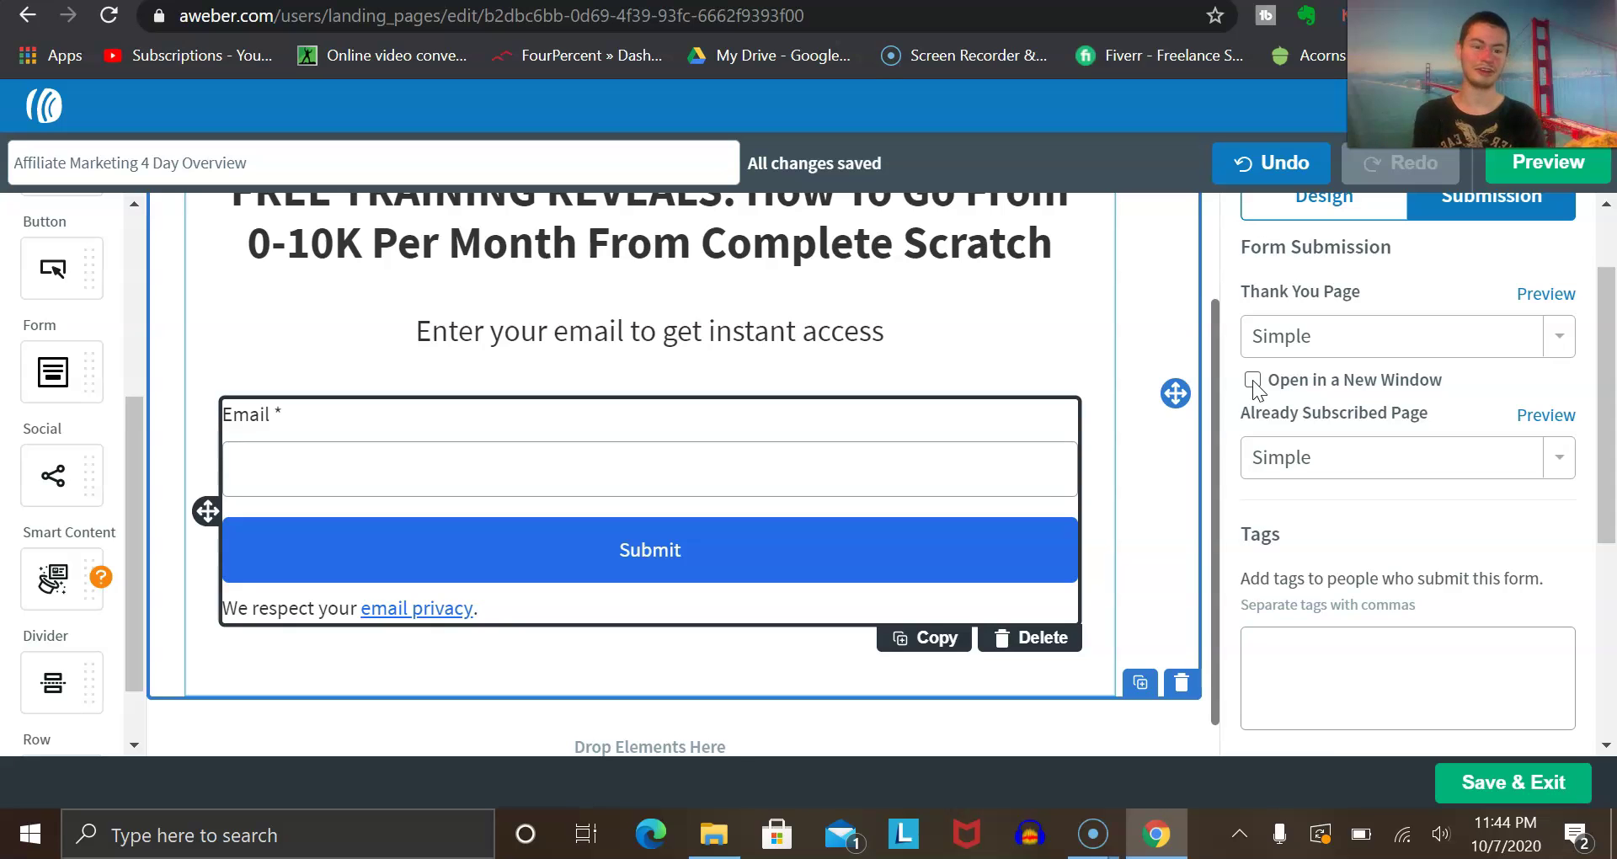
# Step: Try the Custom URL option for the form's thank you page and return it to Simple
pyautogui.click(1513, 349)
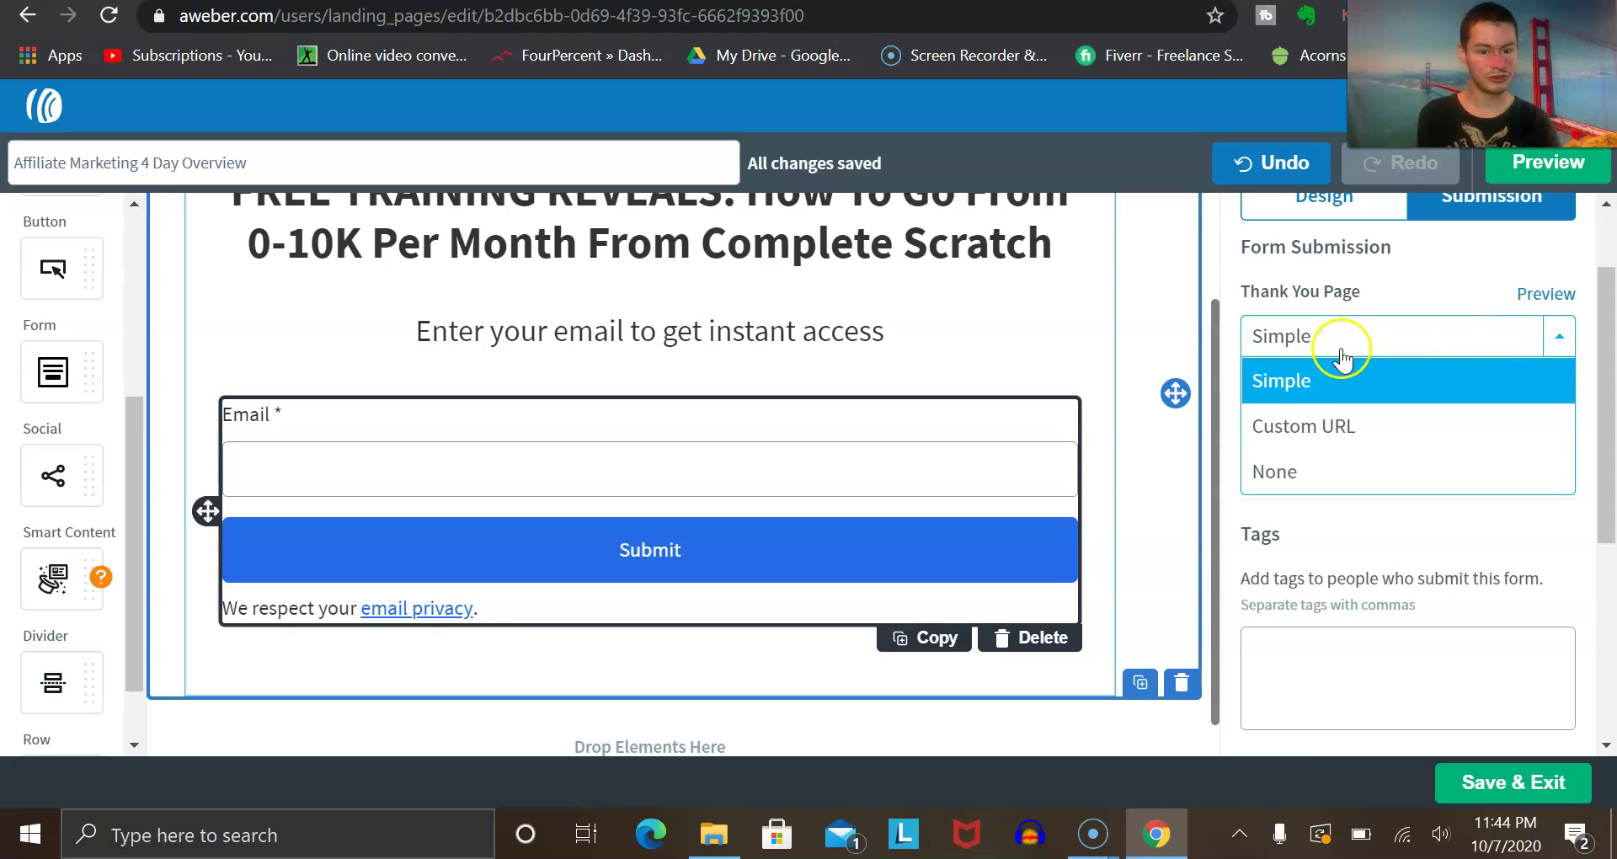
pyautogui.click(1275, 454)
pyautogui.click(1284, 465)
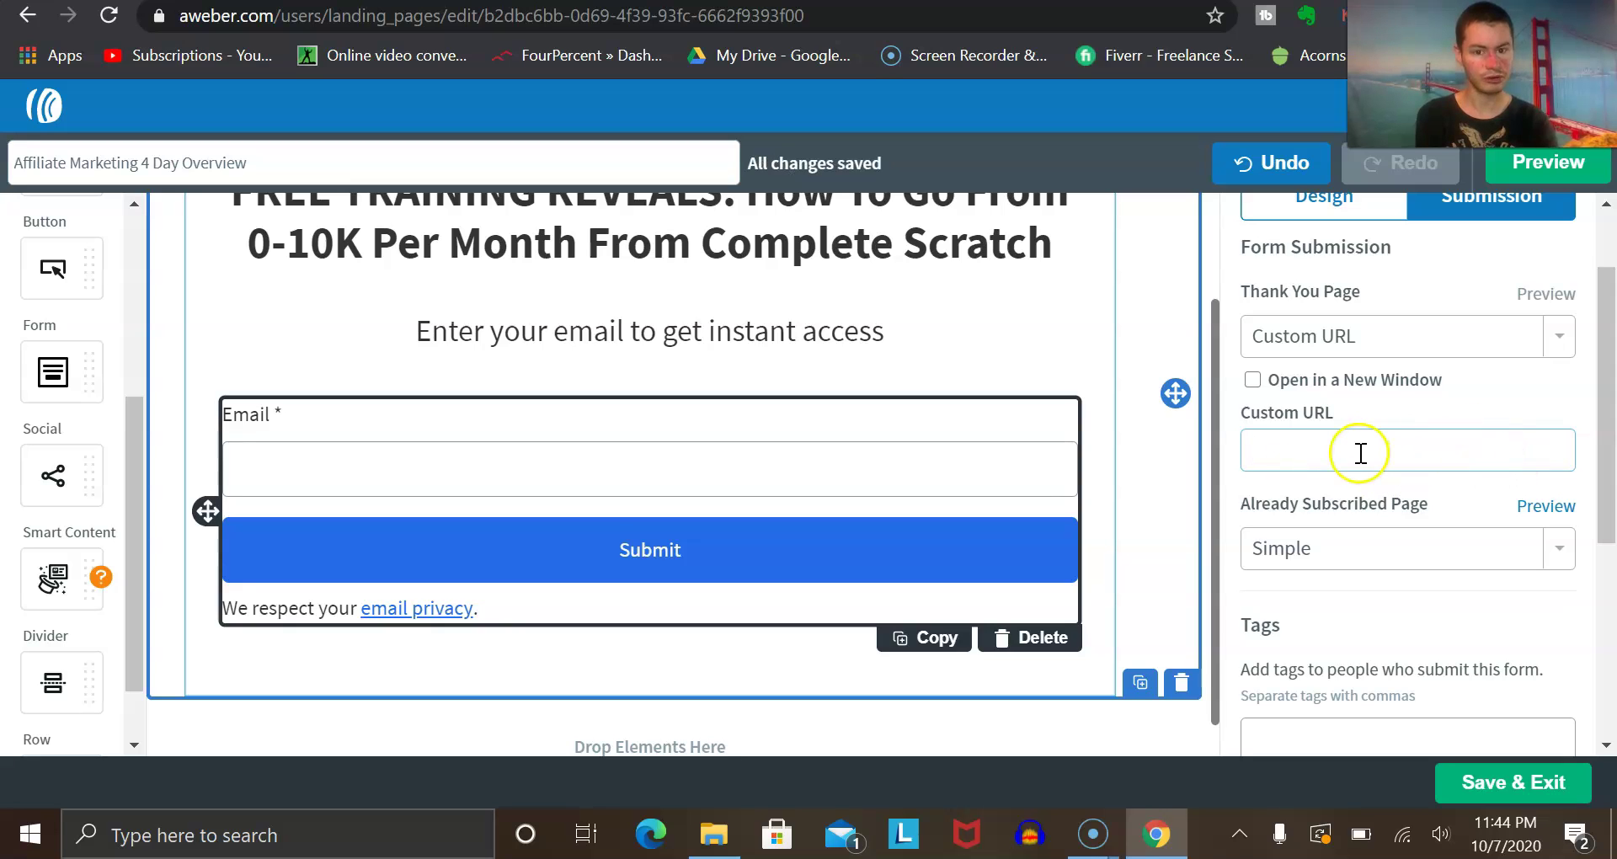
pyautogui.click(1466, 333)
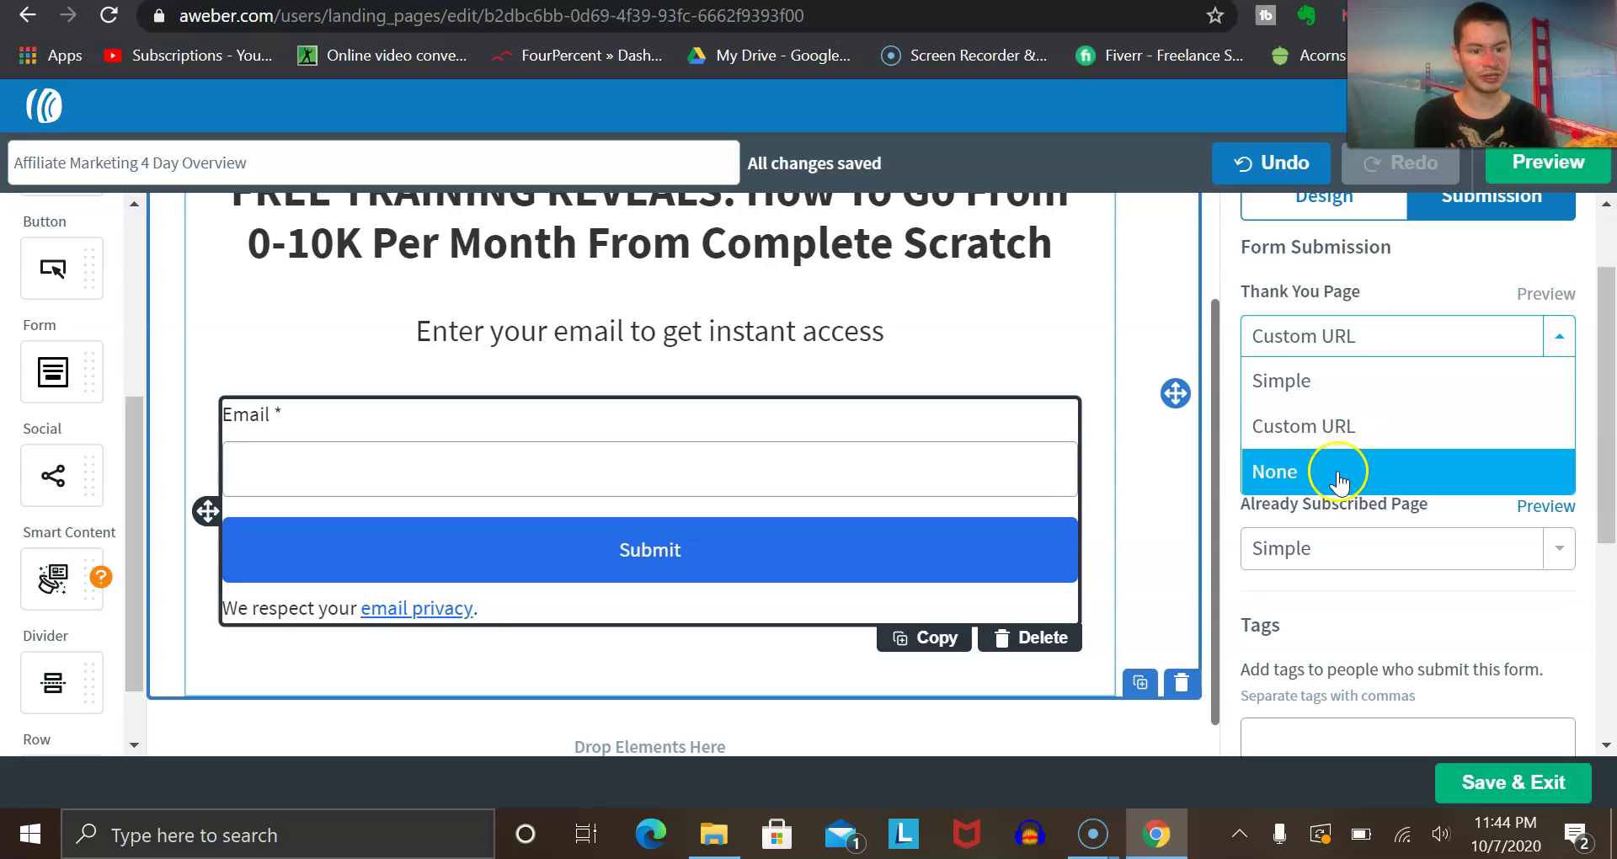
pyautogui.click(1424, 395)
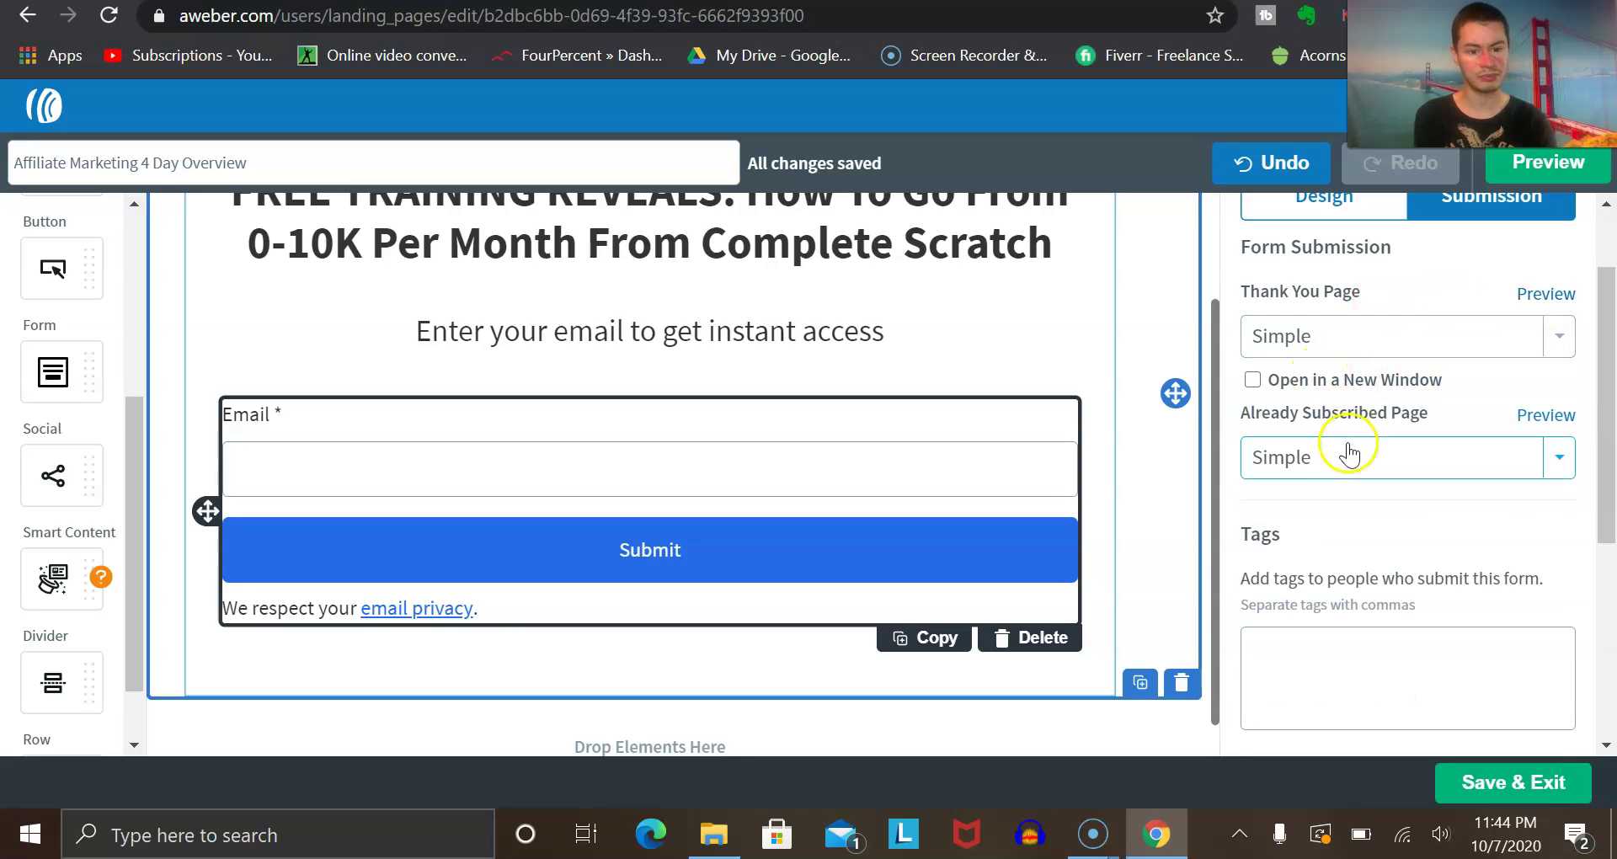
# Step: Check the options for the form's already subscribed page and preview that page
pyautogui.click(1343, 463)
pyautogui.click(1344, 505)
pyautogui.click(1390, 473)
pyautogui.click(1375, 504)
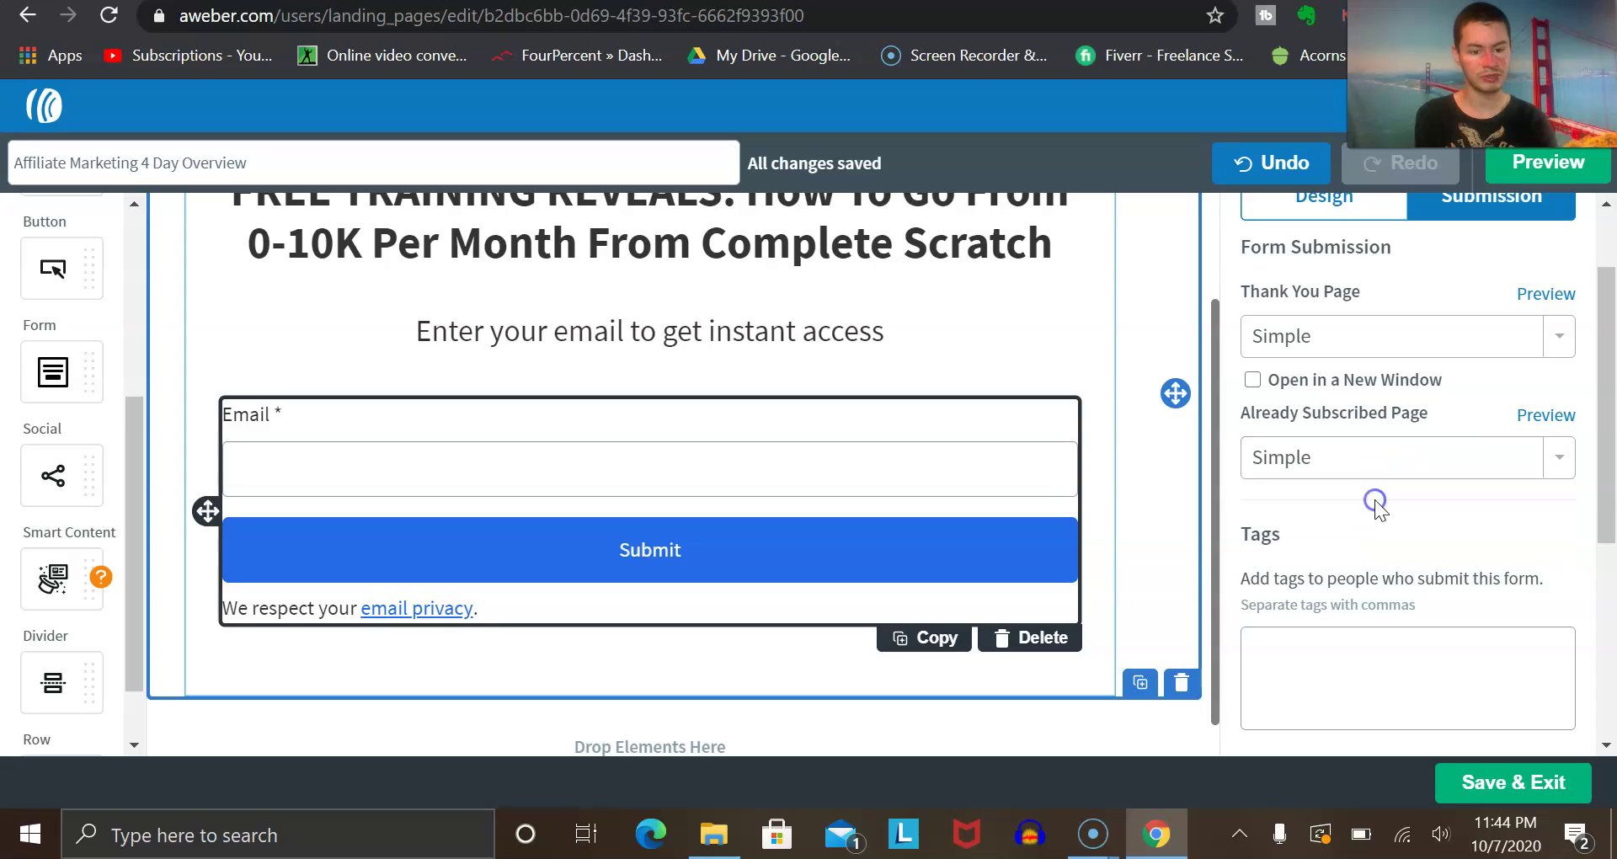
pyautogui.click(1546, 416)
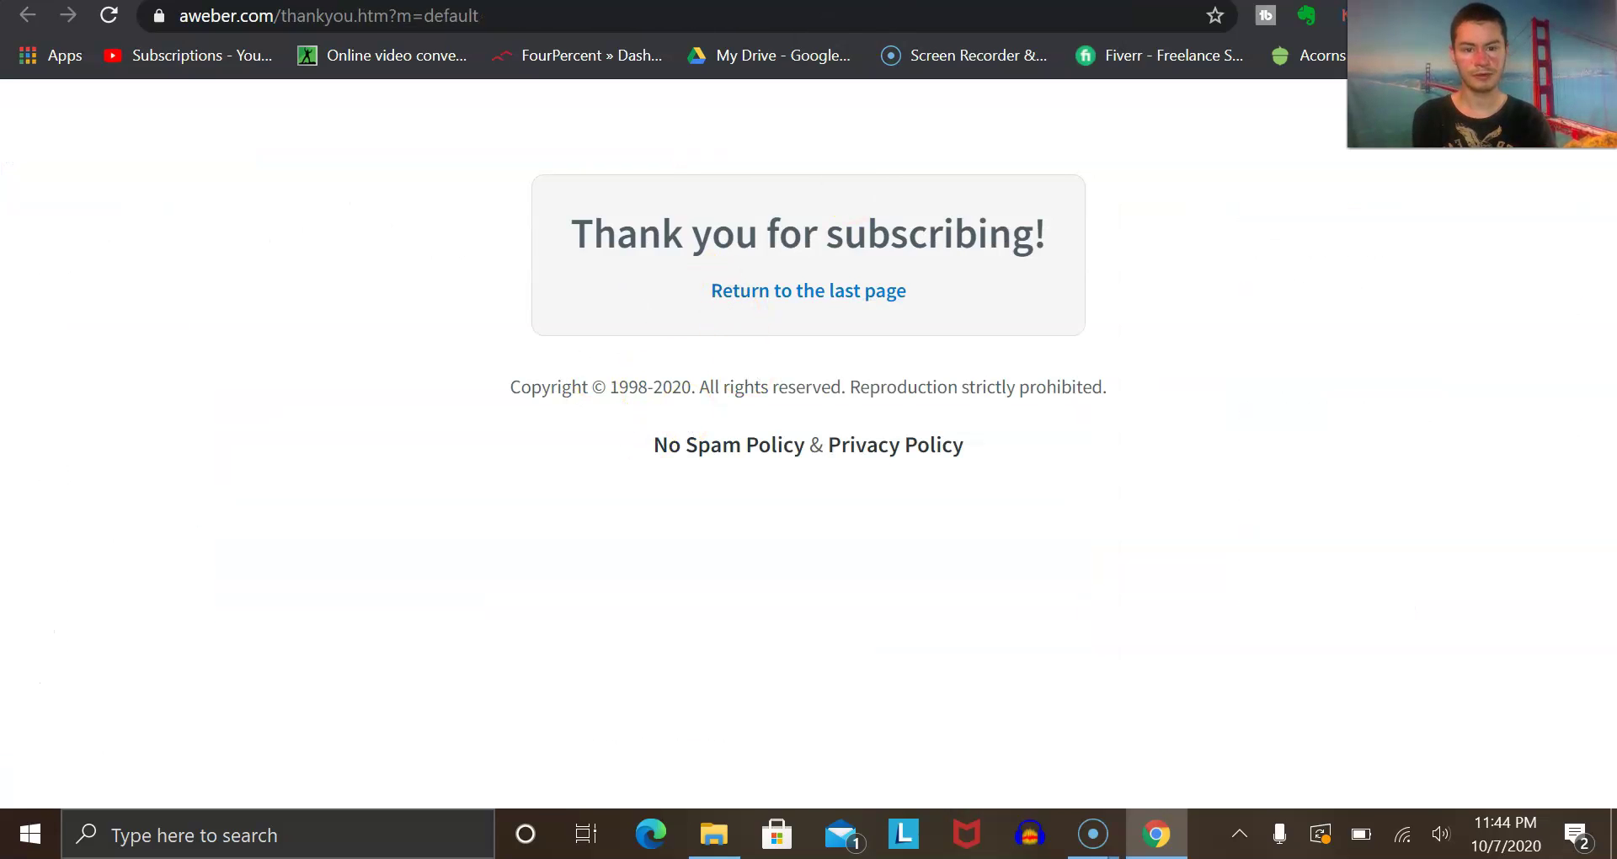
pyautogui.hotkey('ctrl', 'w')
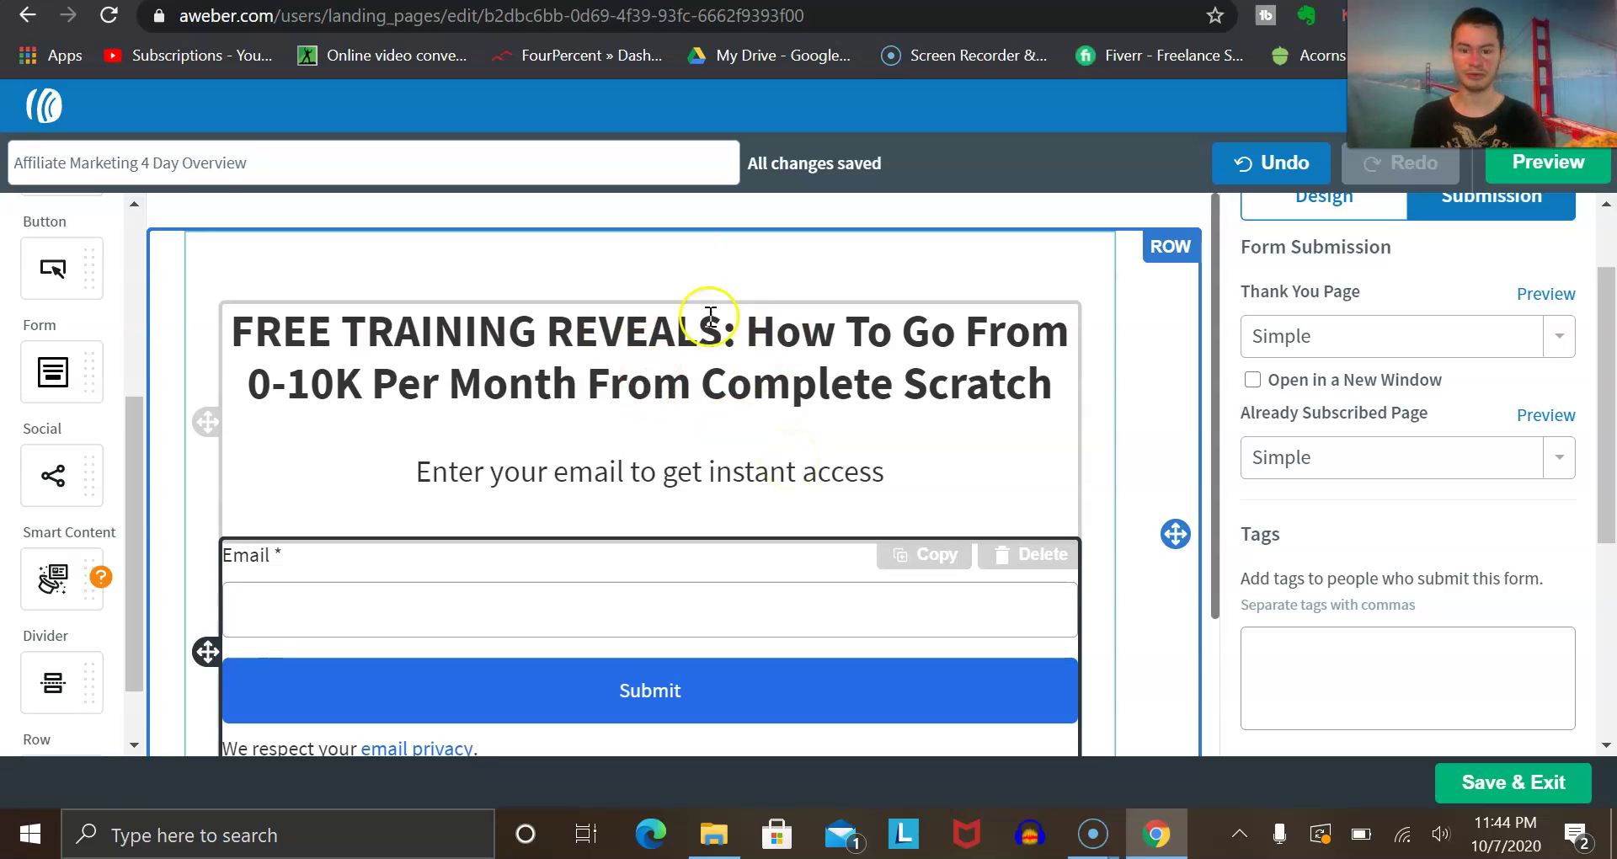
# Step: Save the Affiliate Marketing 4 Day Overview landing page and exit the editor
pyautogui.scroll(-2, 505, 548)
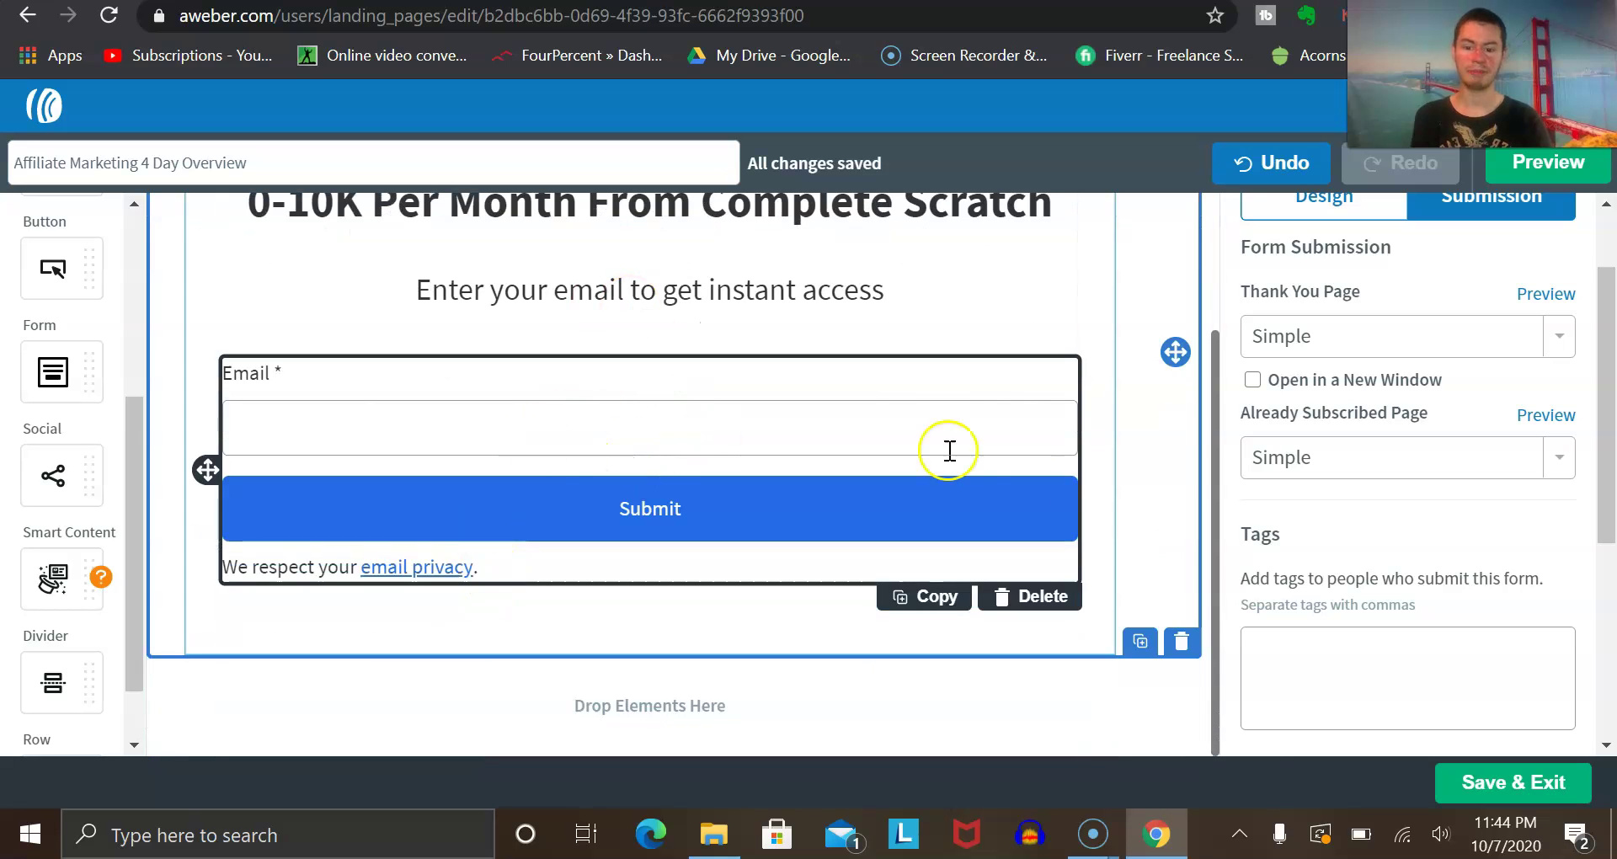
pyautogui.click(1485, 784)
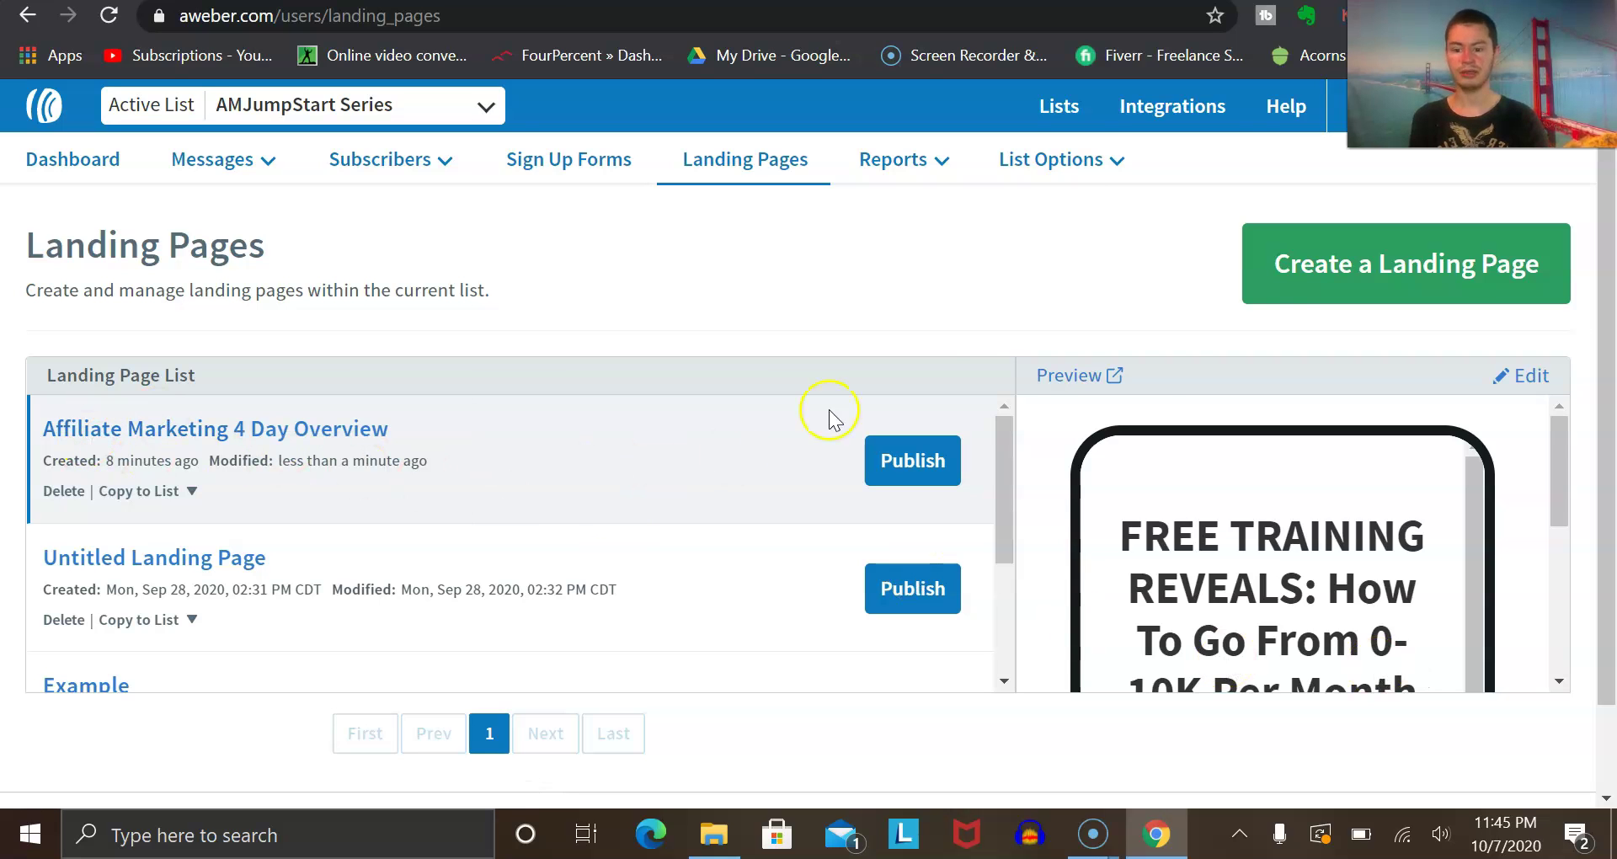
# Step: Create a new landing page from the Coaching Consultation template
pyautogui.click(1424, 272)
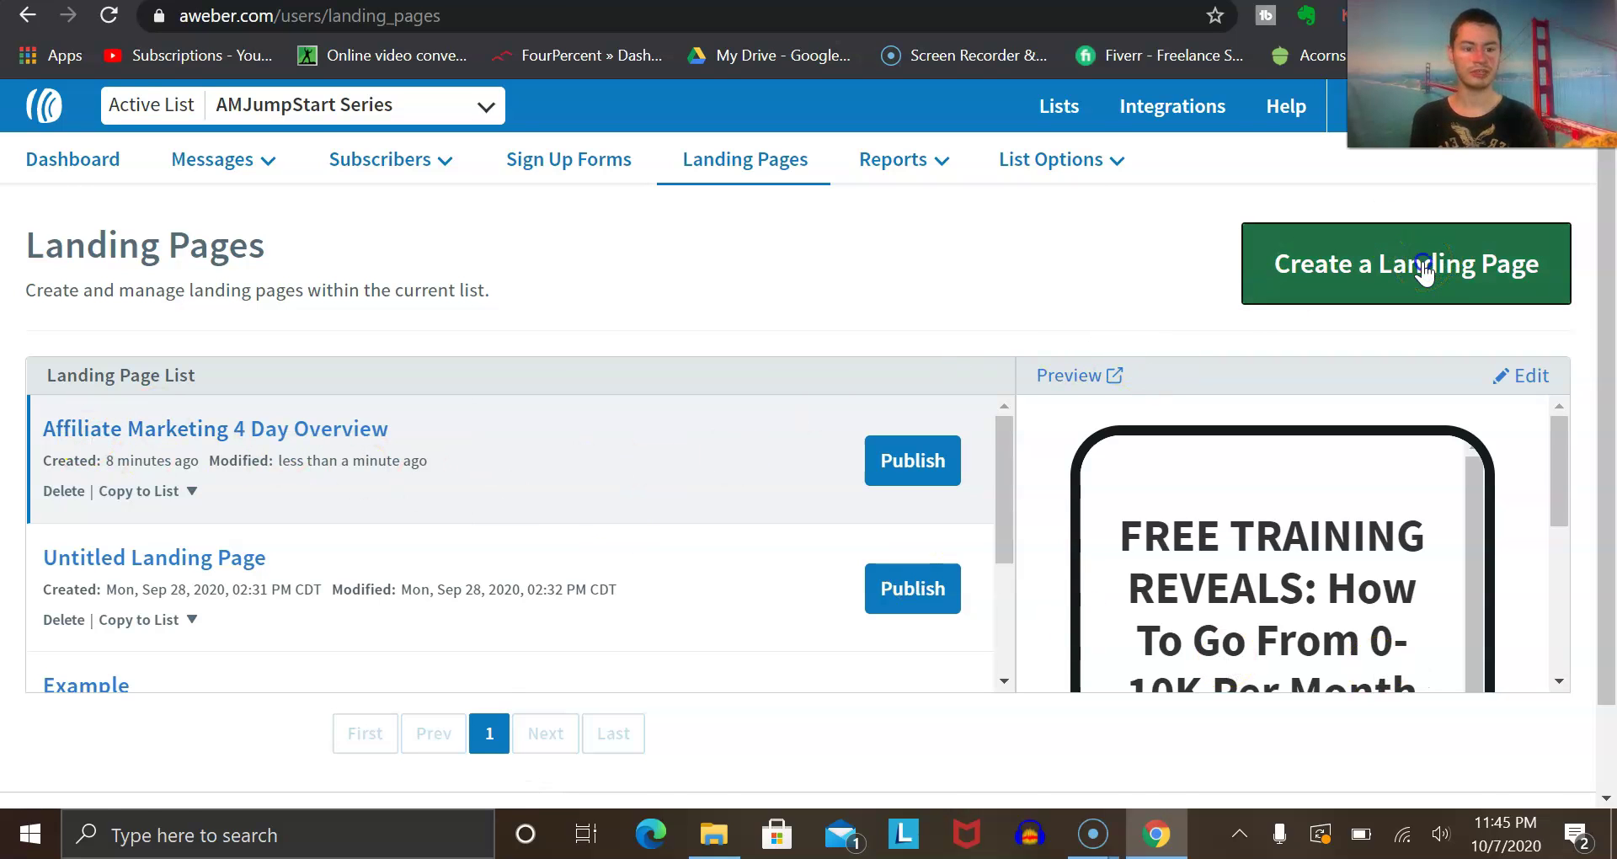
pyautogui.scroll(-5, 765, 325)
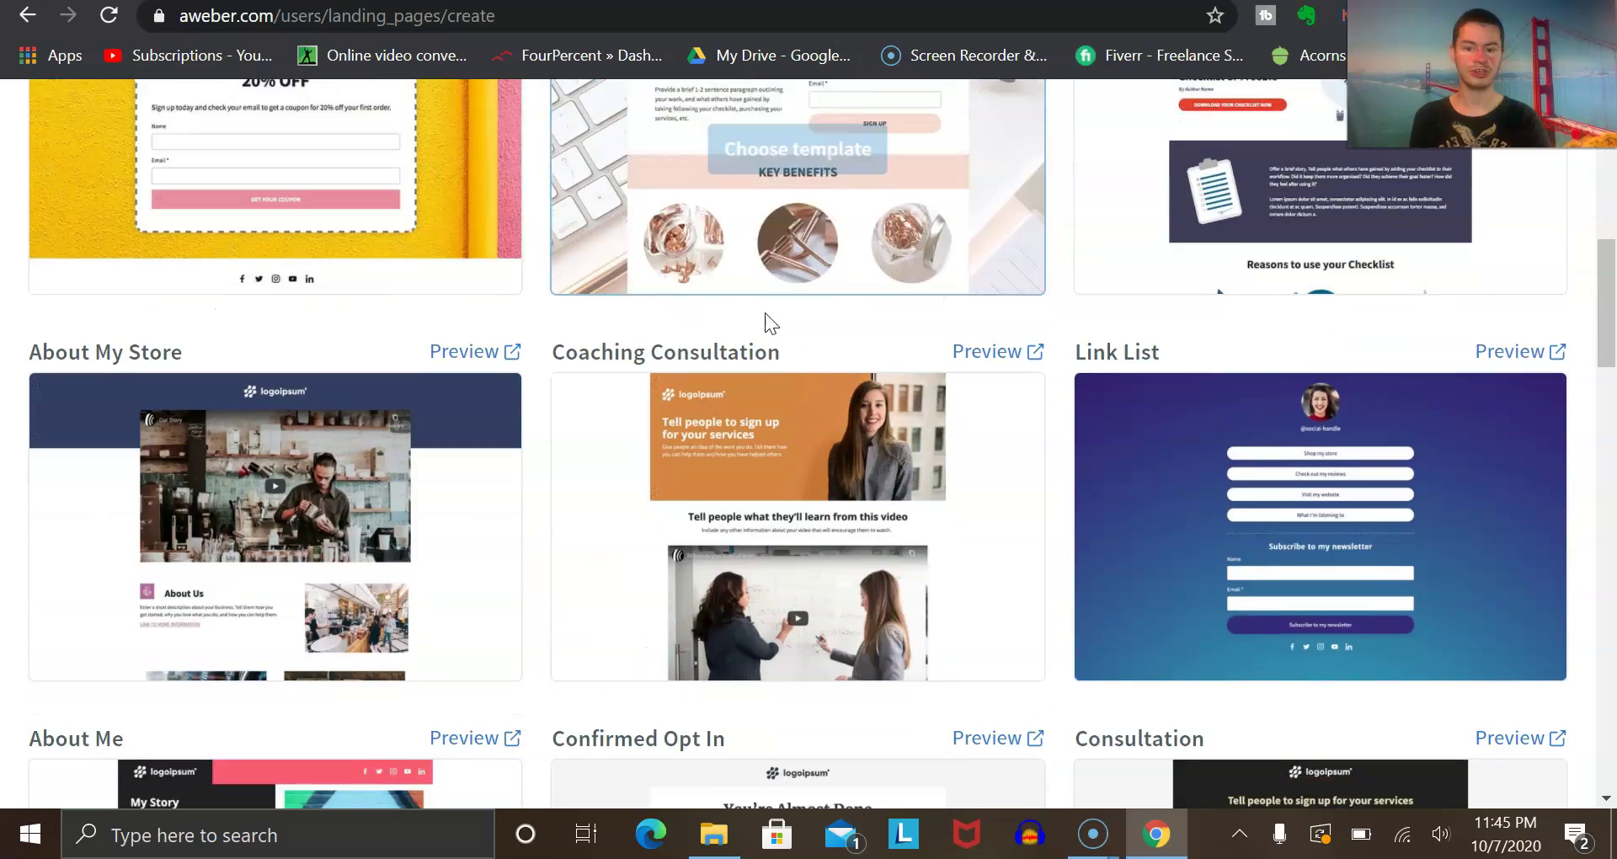
pyautogui.scroll(1, 766, 325)
pyautogui.scroll(-5, 766, 324)
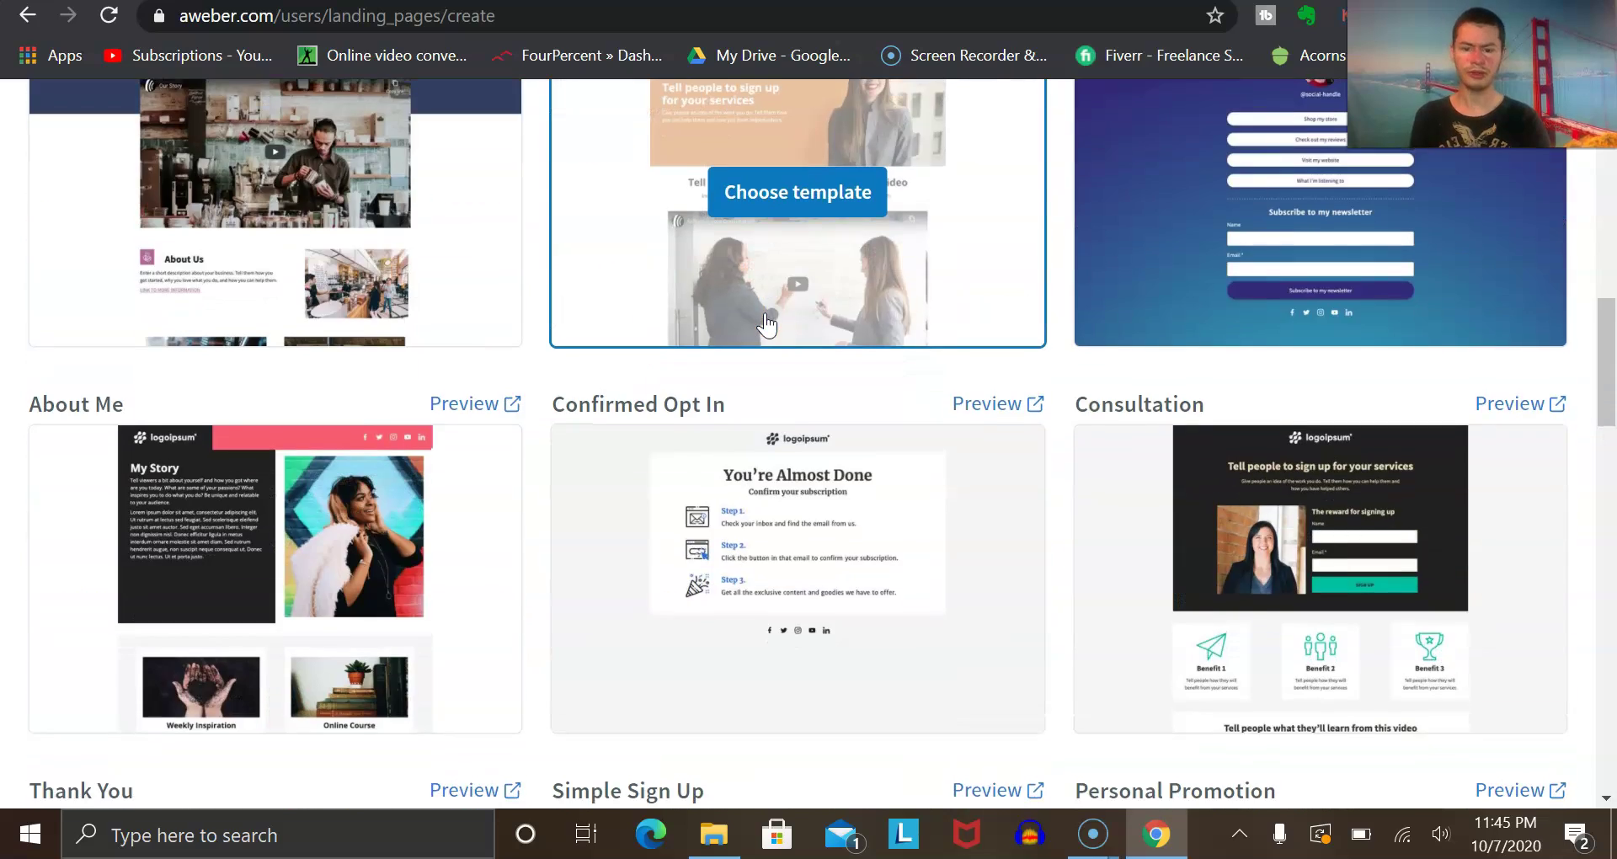
pyautogui.scroll(2, 766, 324)
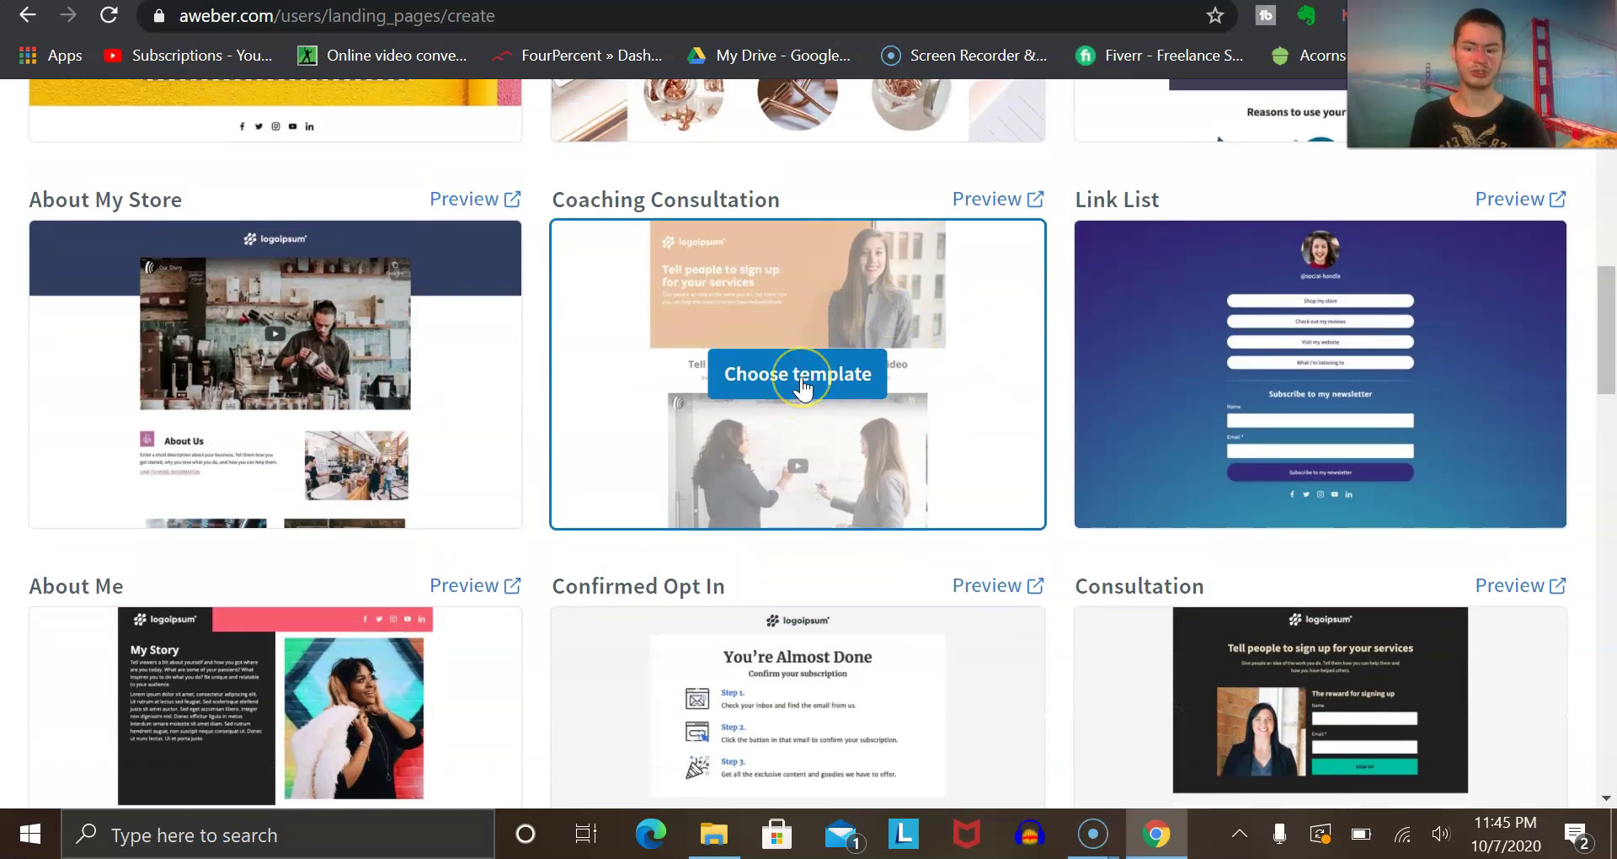
pyautogui.scroll(-3, 802, 390)
pyautogui.scroll(3, 802, 389)
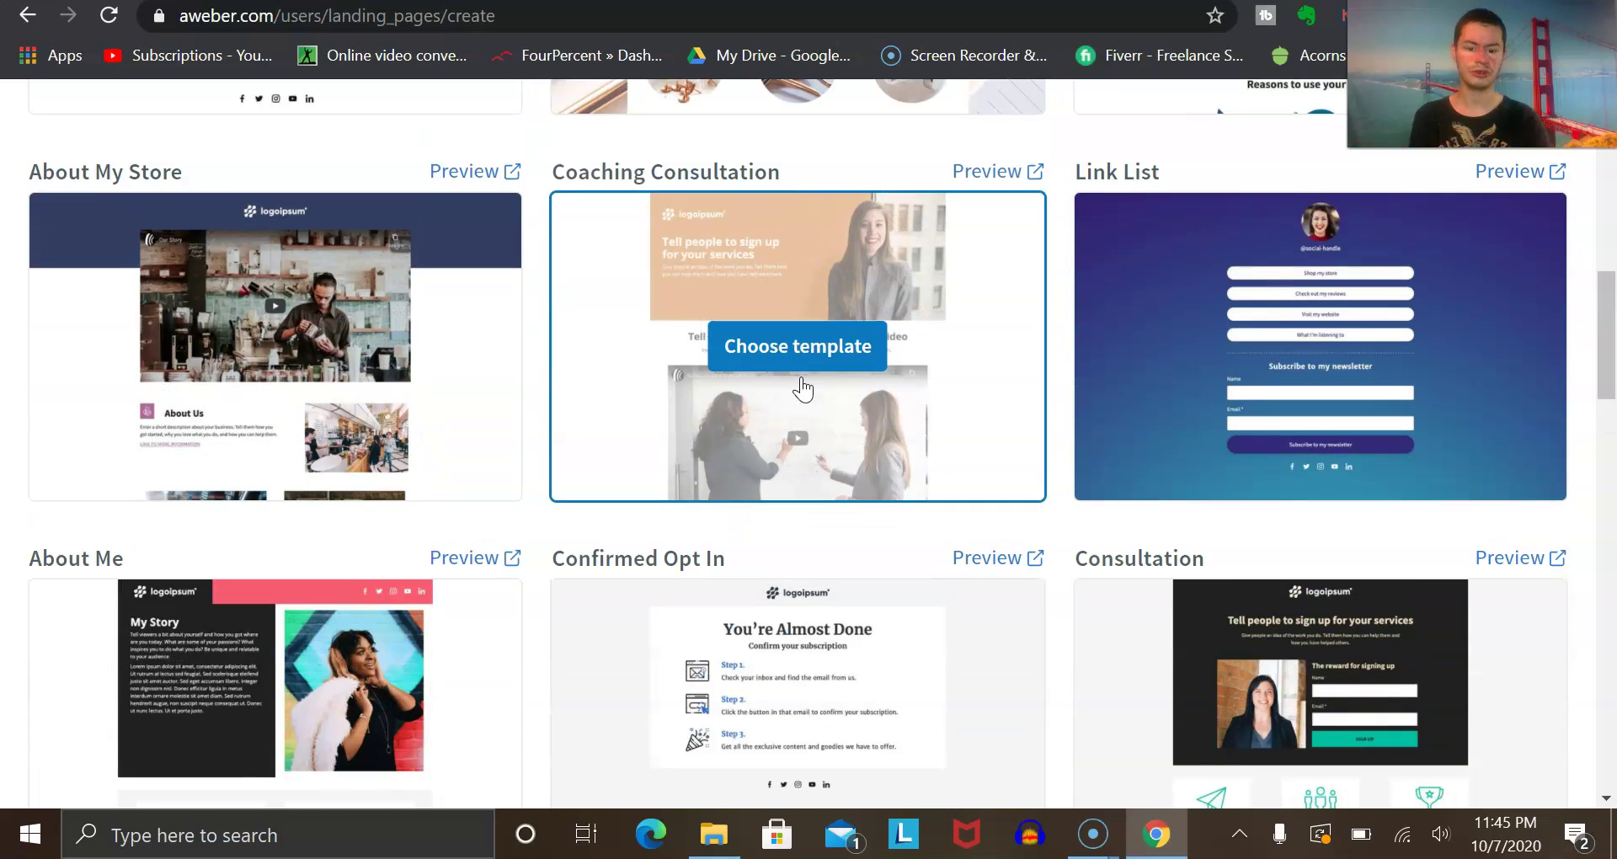
pyautogui.click(758, 337)
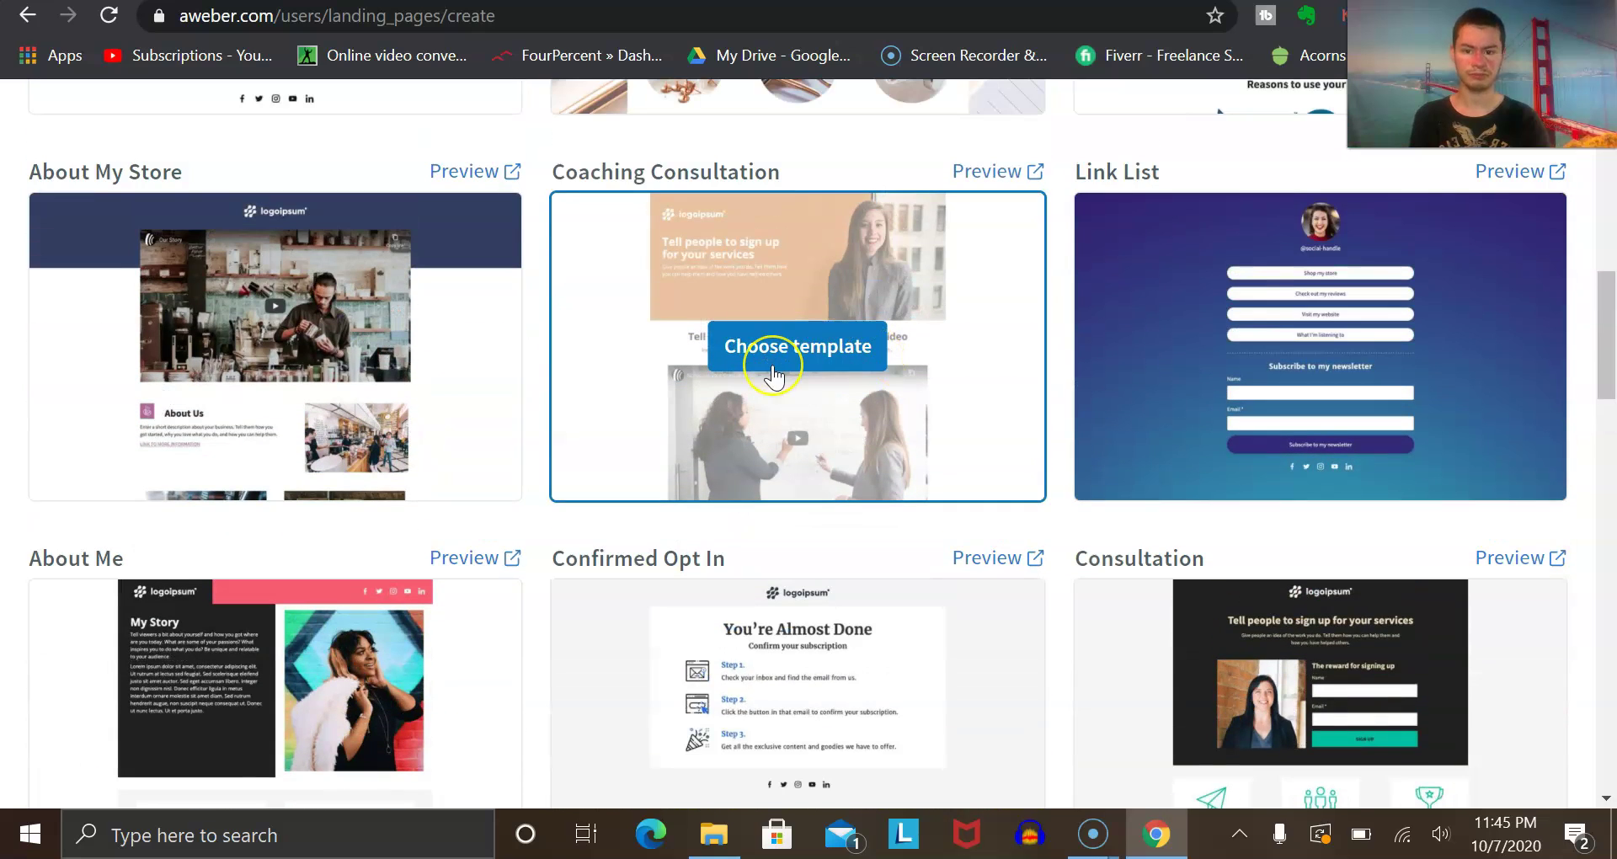
pyautogui.click(770, 370)
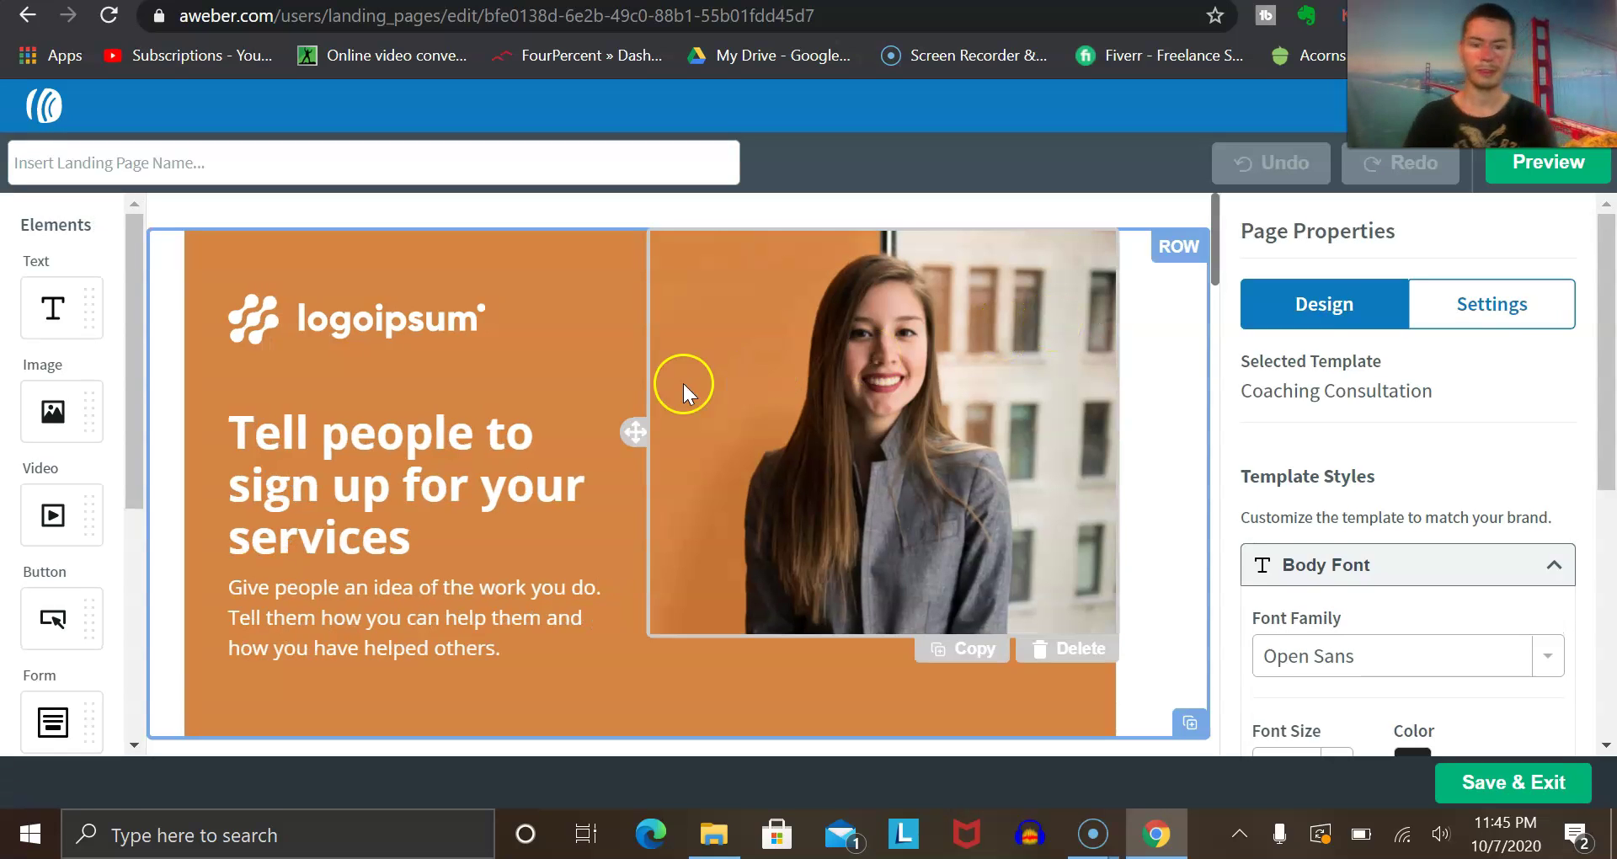
# Step: Look through the elements that can be added to the landing page, from text to smart content
pyautogui.scroll(-1, 1127, 405)
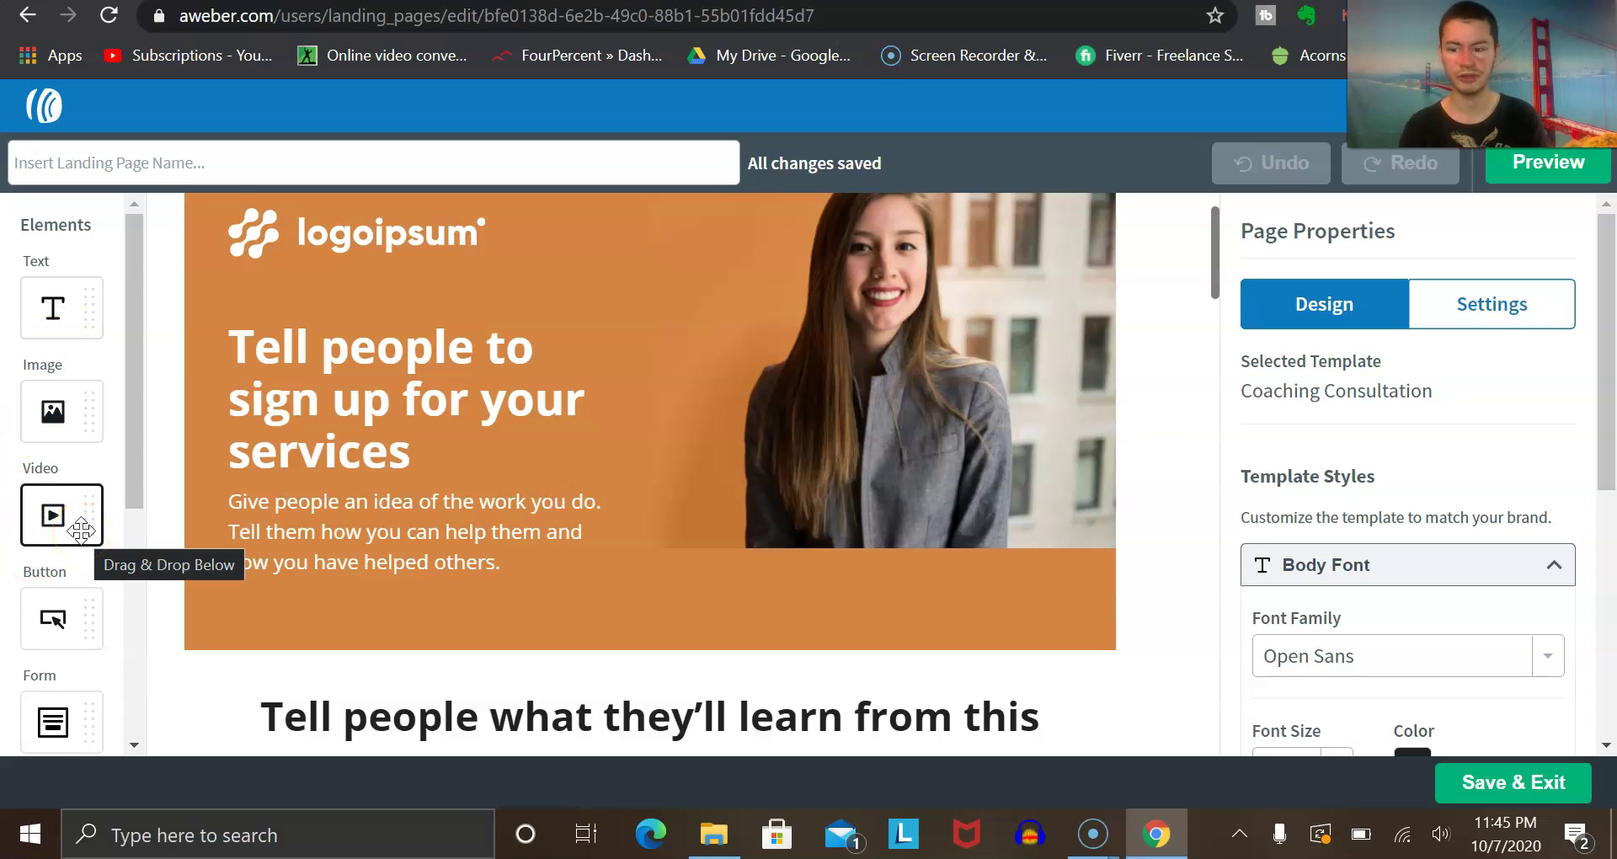
pyautogui.moveTo(81, 530)
pyautogui.mouseDown()
pyautogui.moveTo(46, 506)
pyautogui.moveTo(43, 560)
pyautogui.moveTo(85, 509)
pyautogui.mouseUp()
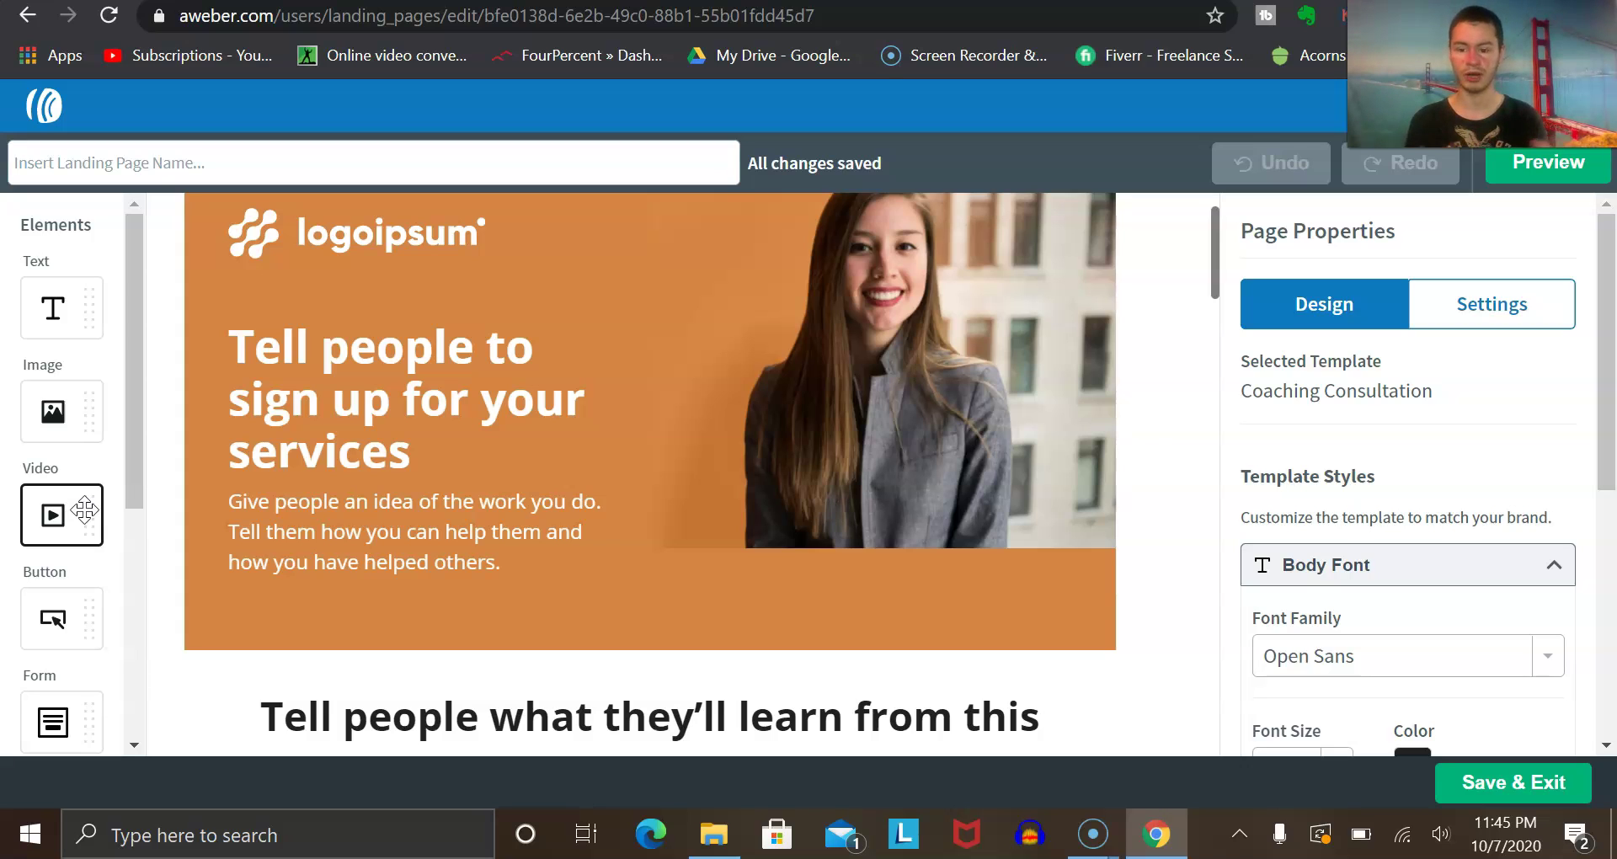
pyautogui.scroll(-1, 84, 509)
pyautogui.moveTo(84, 411); pyautogui.dragTo(50, 584)
pyautogui.scroll(-1, 57, 578)
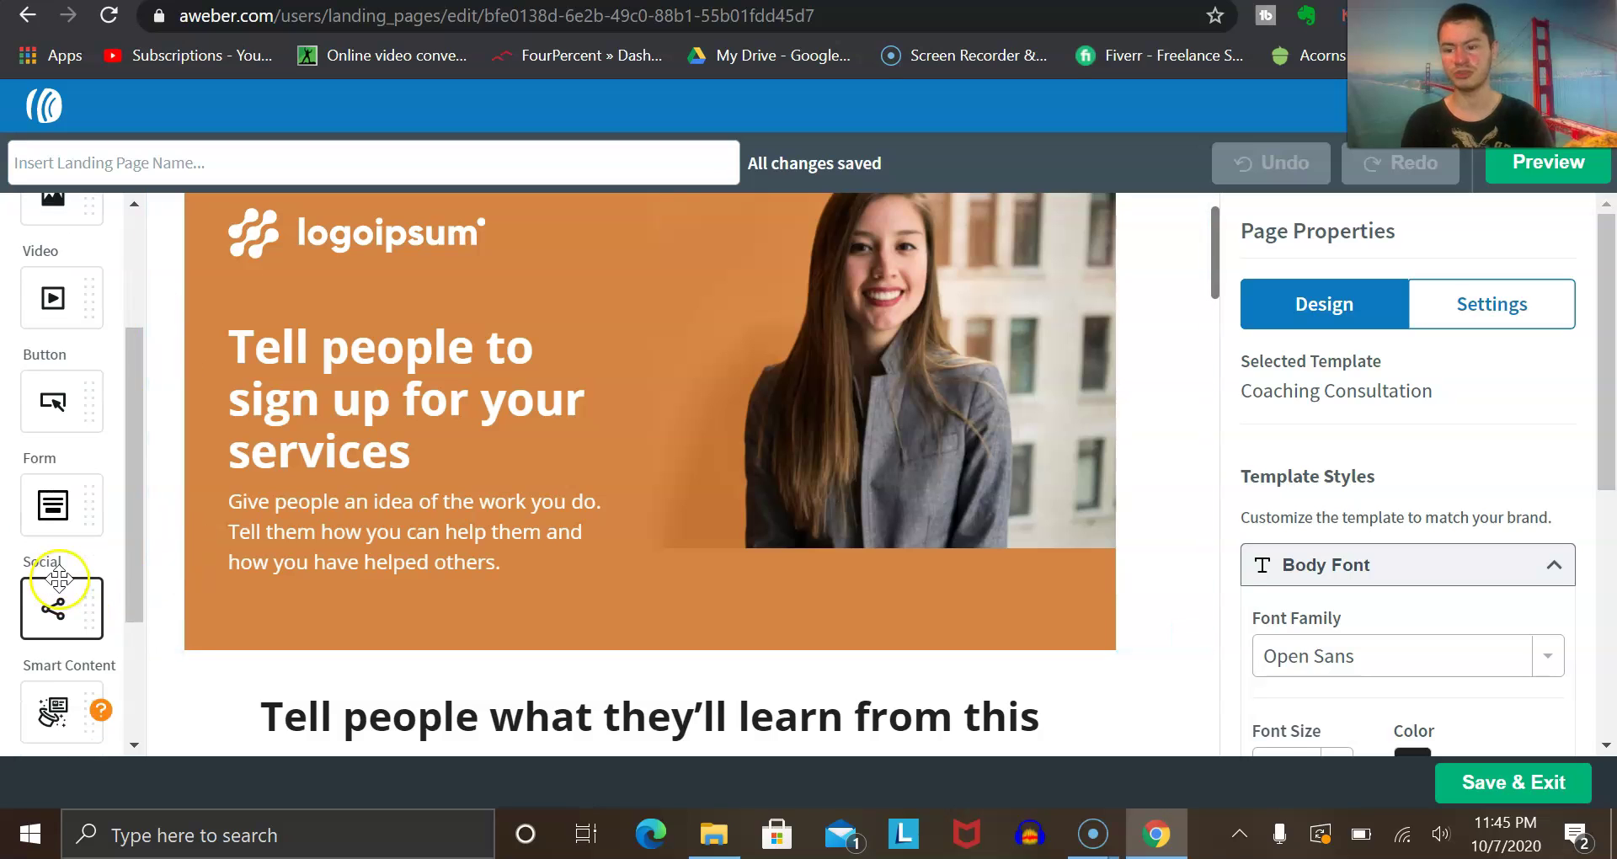
pyautogui.scroll(-2, 58, 578)
pyautogui.scroll(4, 68, 552)
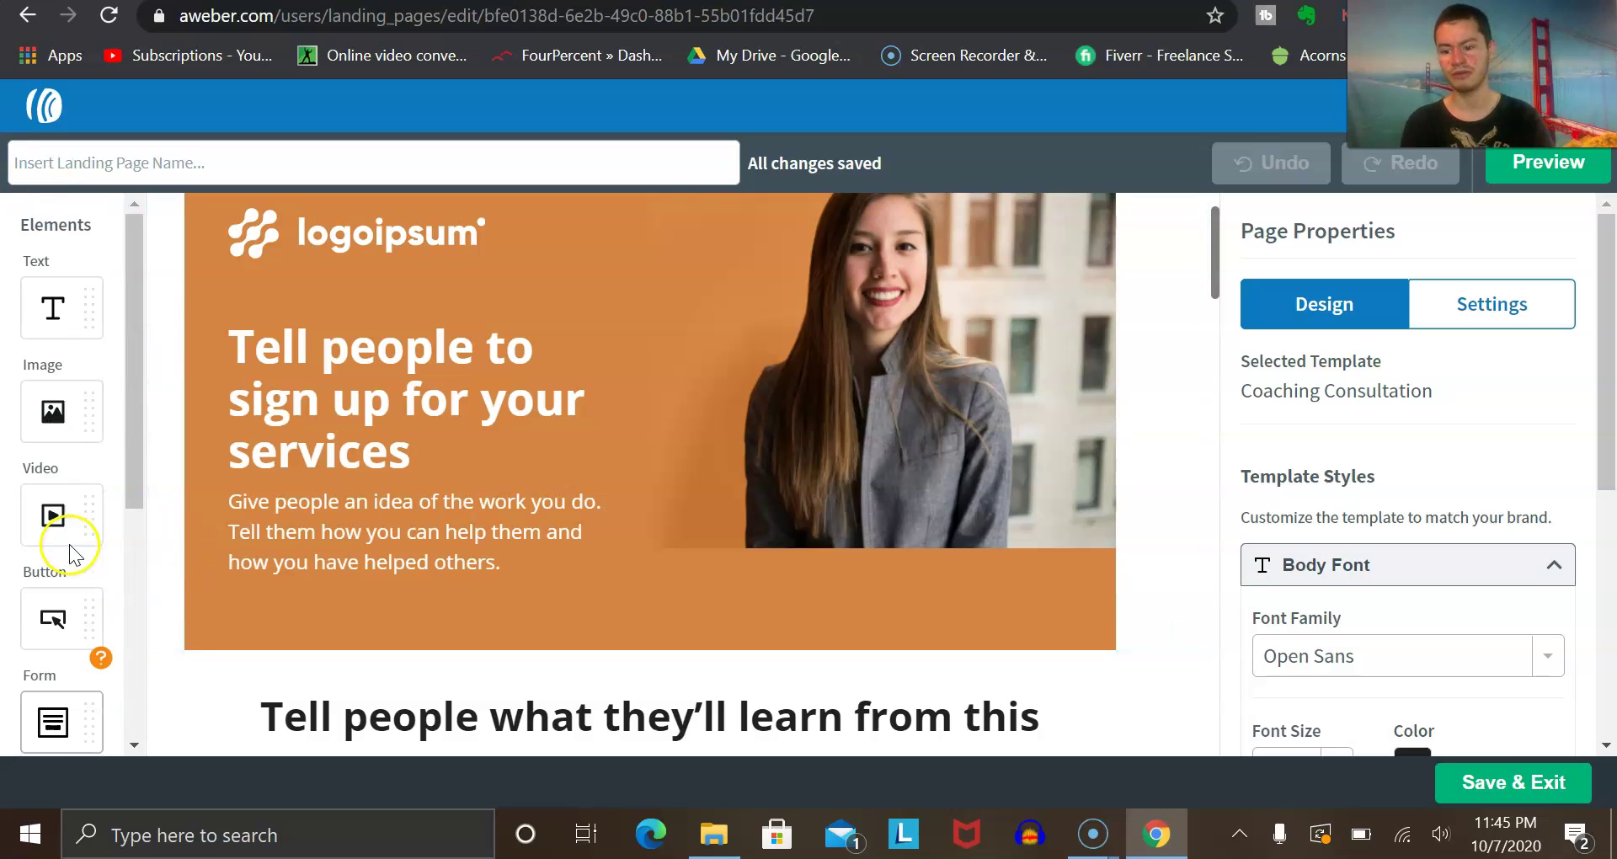
# Step: Set the background color of the header row's first column to black (#000000)
pyautogui.moveTo(58, 523); pyautogui.dragTo(697, 599)
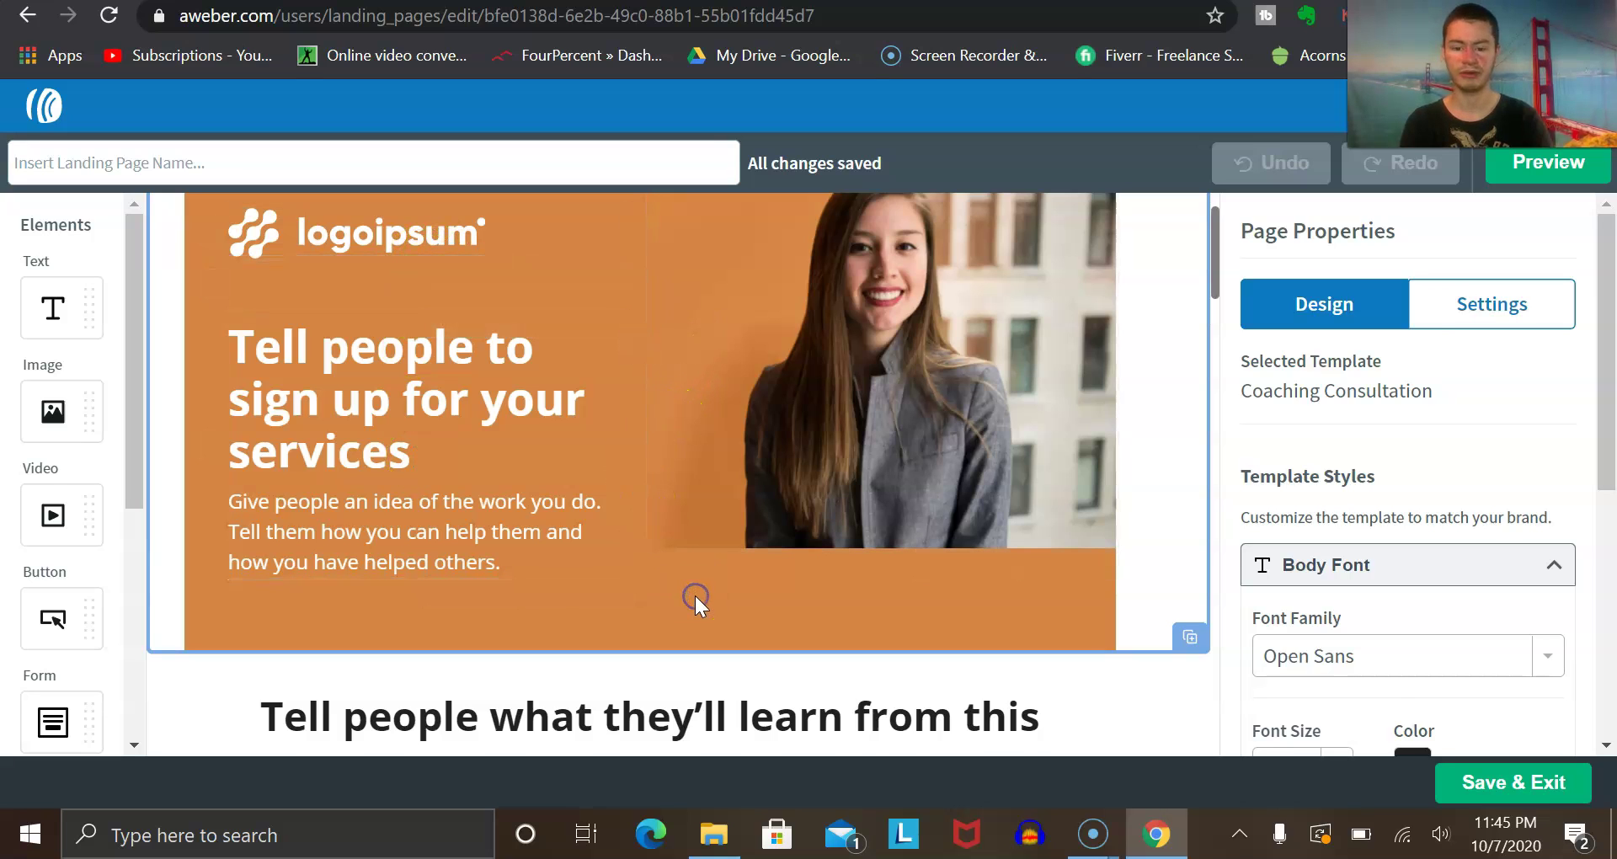
pyautogui.scroll(-2, 1297, 698)
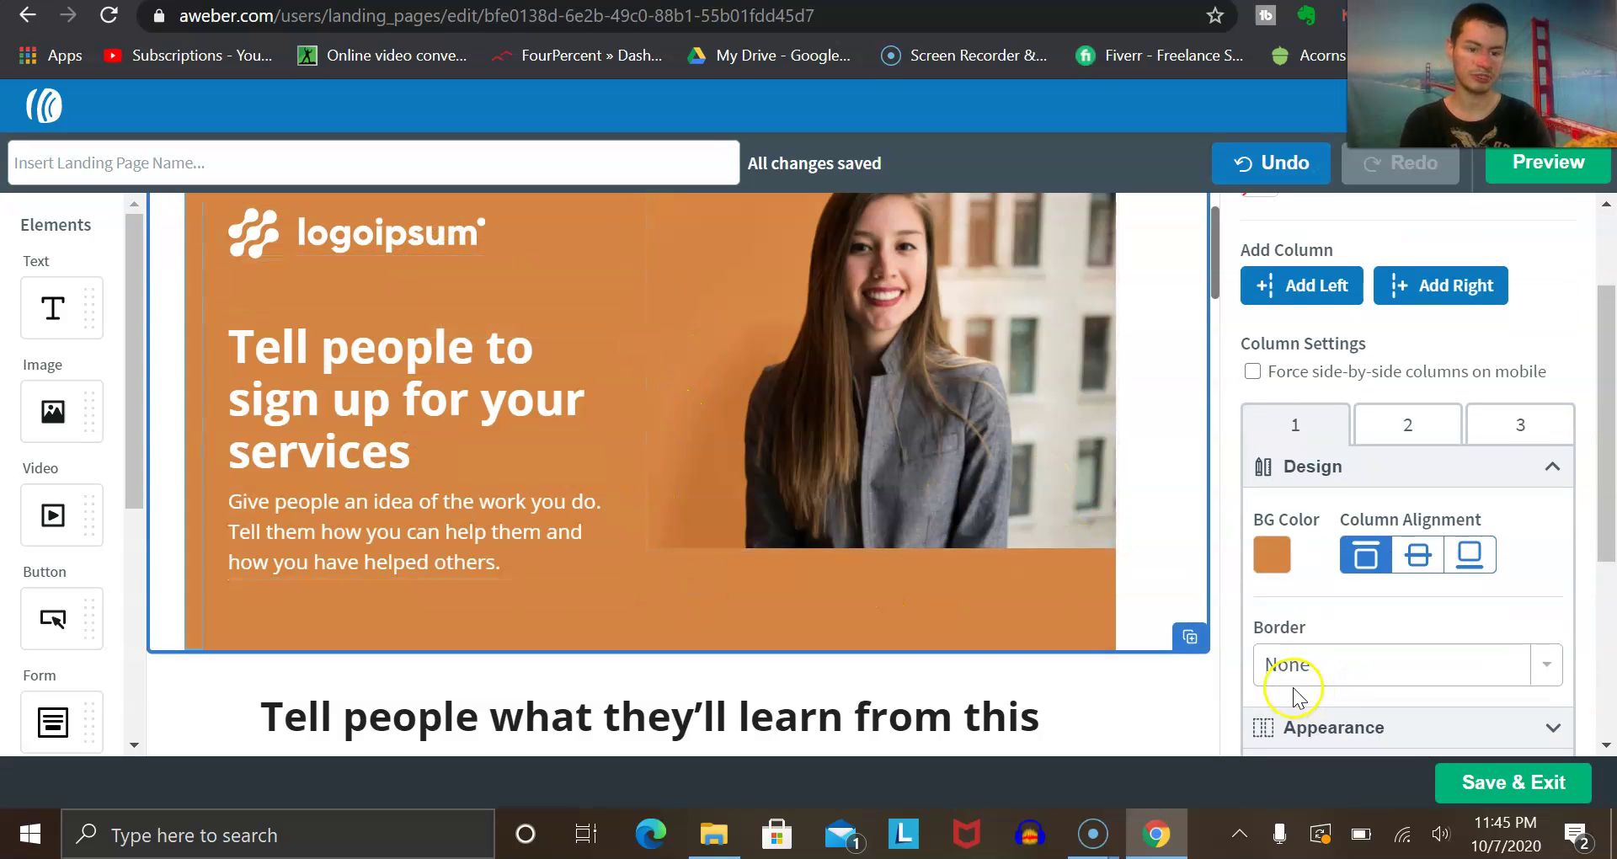
pyautogui.click(1272, 555)
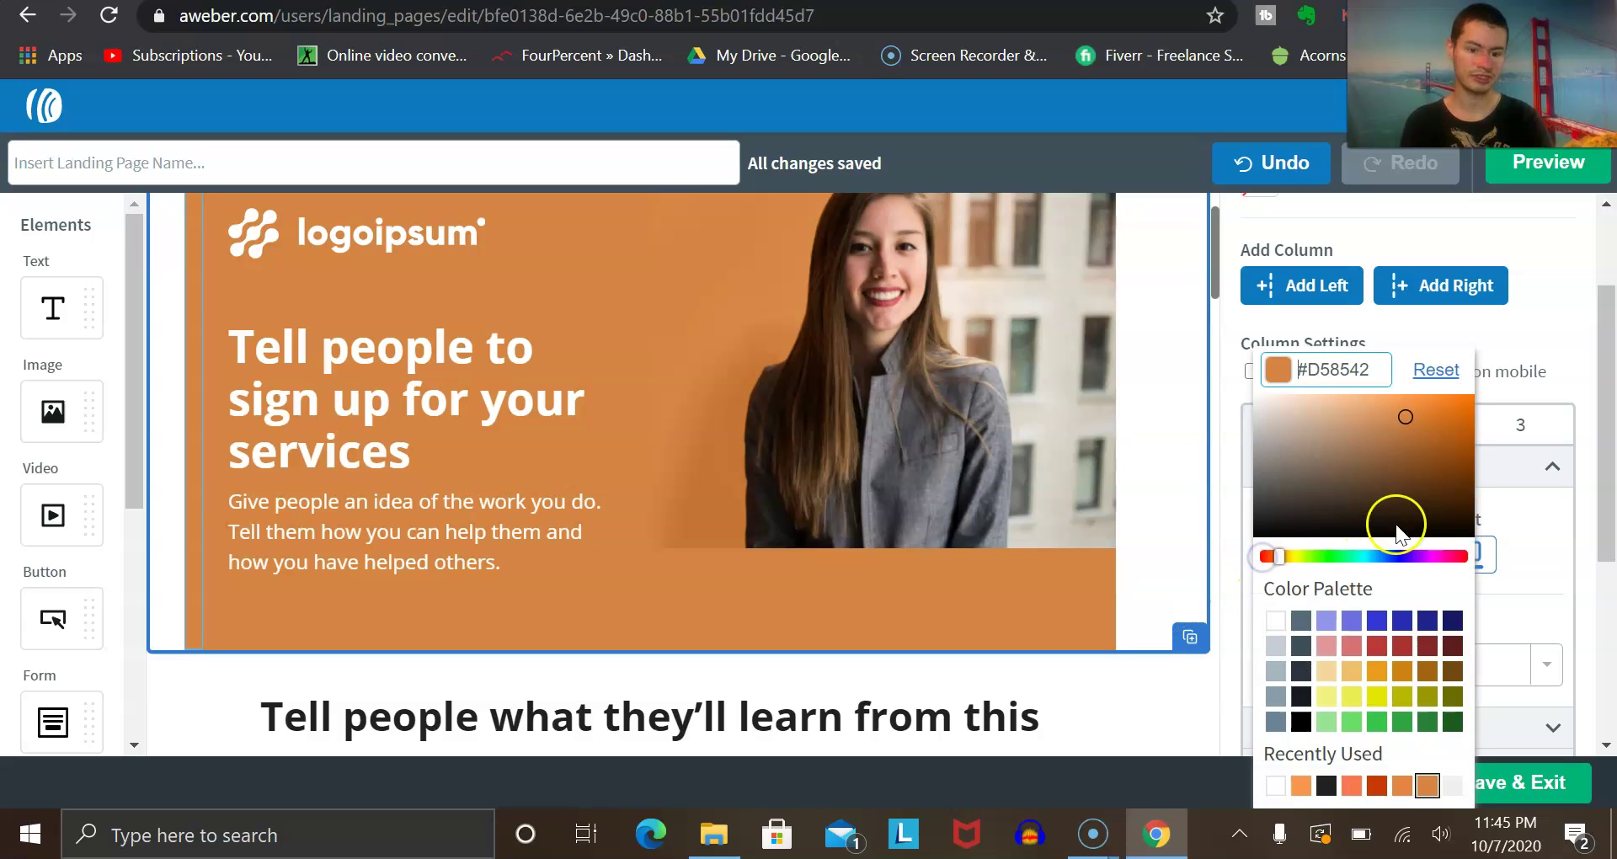
pyautogui.click(1462, 460)
pyautogui.moveTo(1401, 497); pyautogui.dragTo(1259, 539)
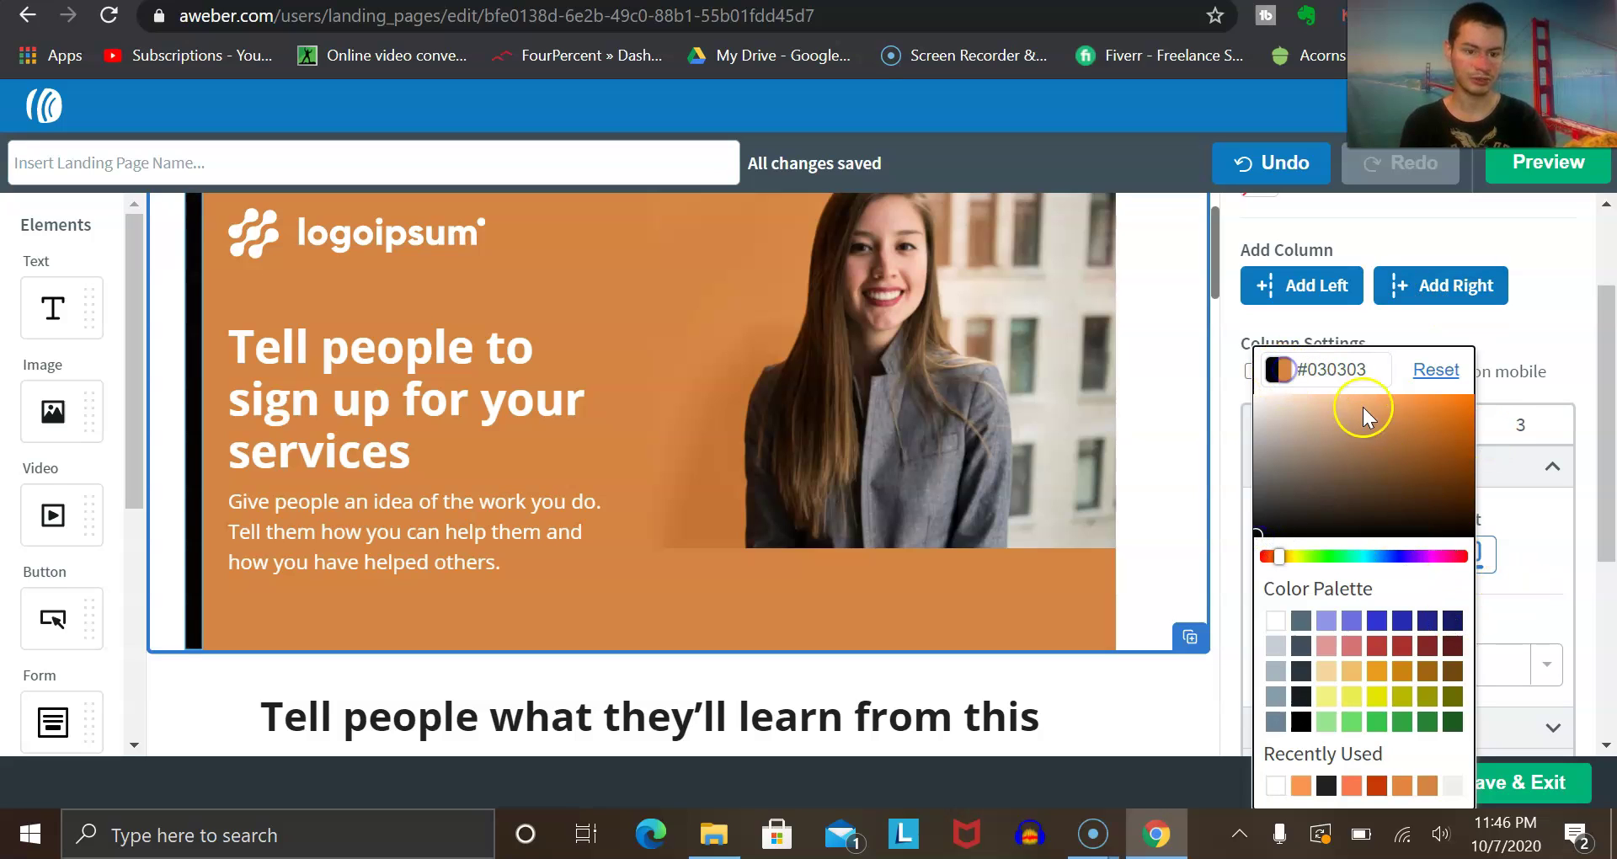
pyautogui.click(1411, 428)
pyautogui.moveTo(1415, 446); pyautogui.dragTo(1517, 614)
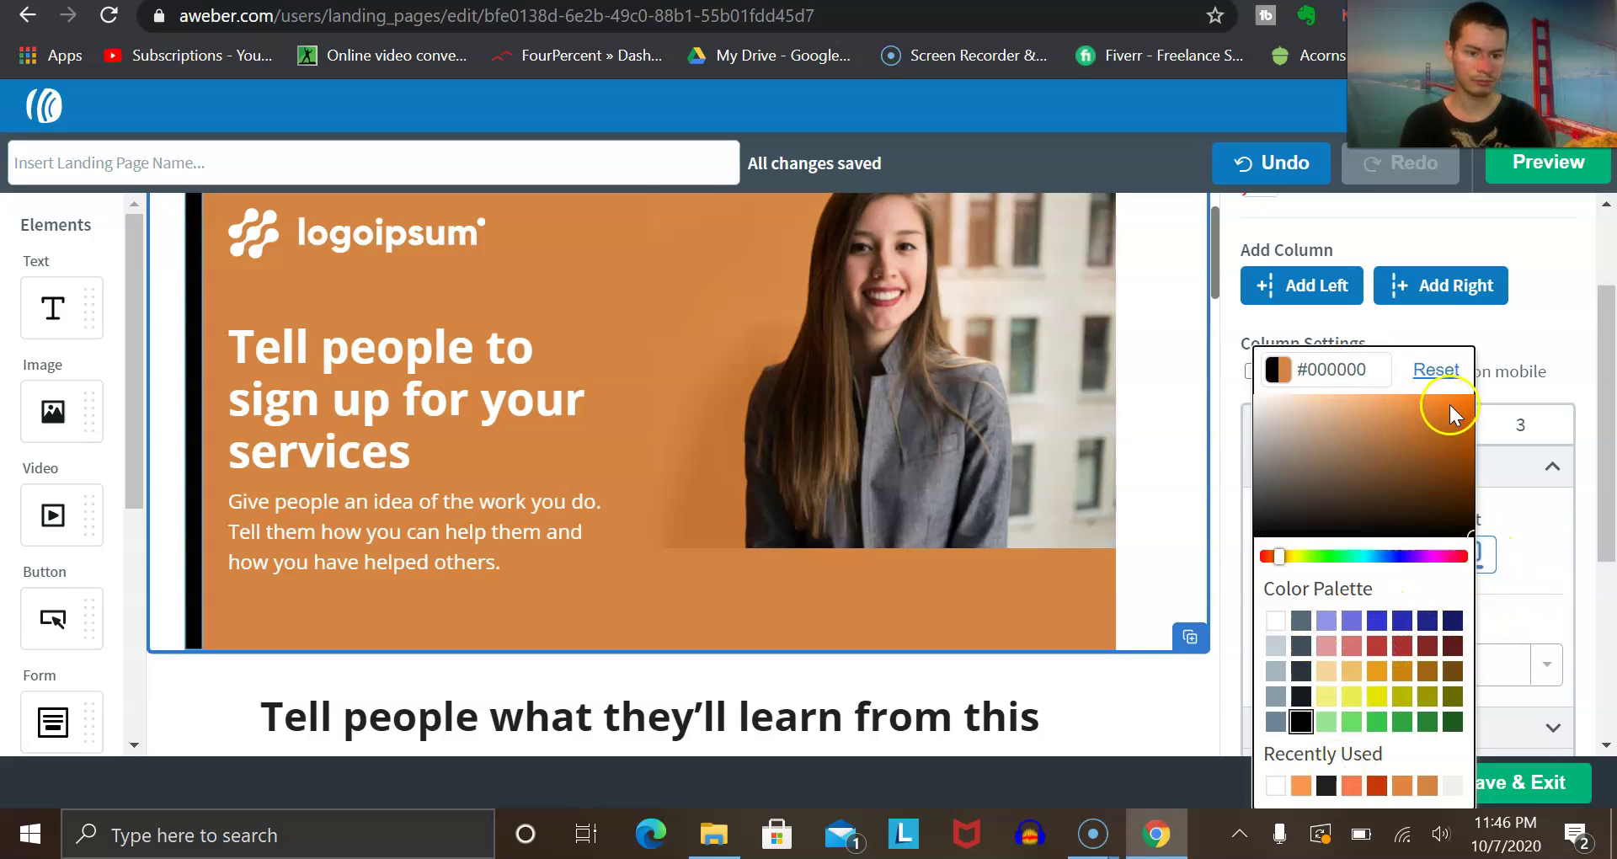
pyautogui.click(1531, 352)
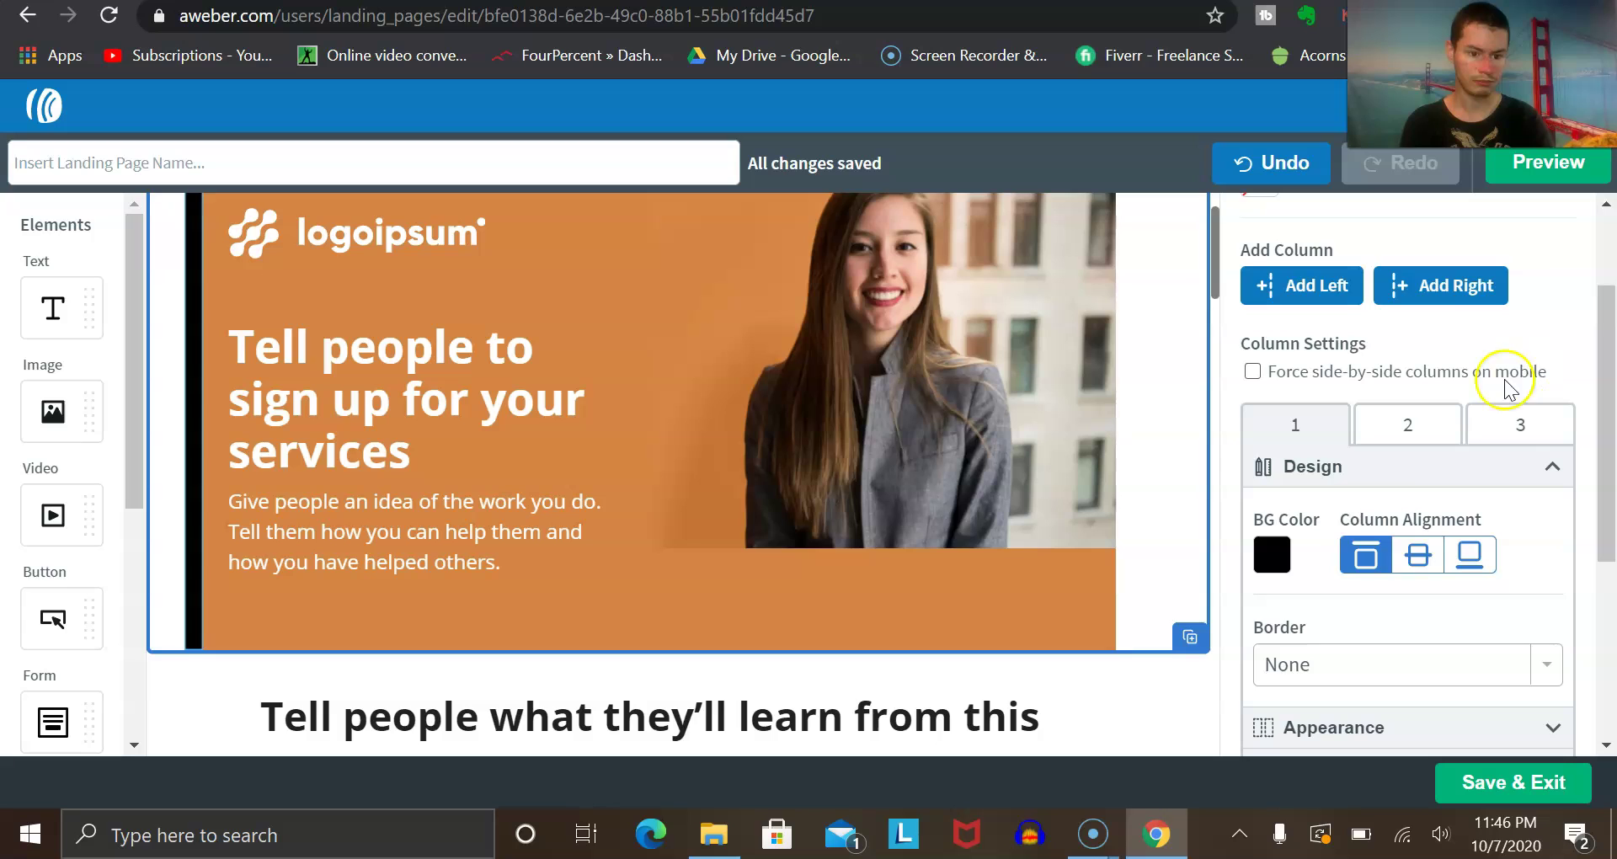
# Step: Set the background color of the header row's second column, behind the logo and headline, to light purple
pyautogui.scroll(-1, 1412, 553)
pyautogui.click(1398, 371)
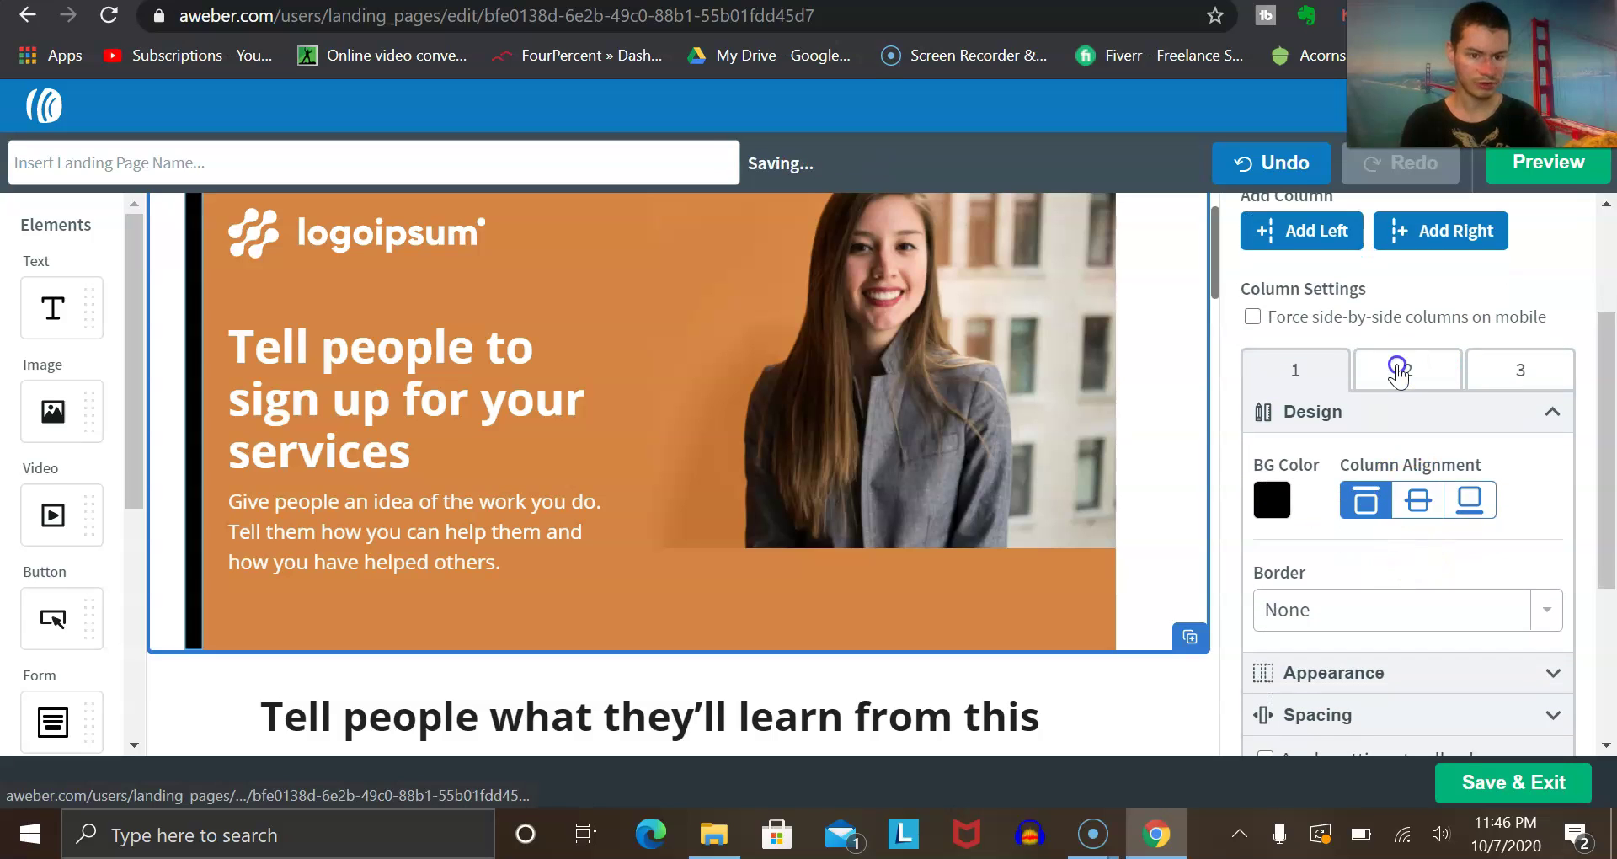
pyautogui.click(1276, 503)
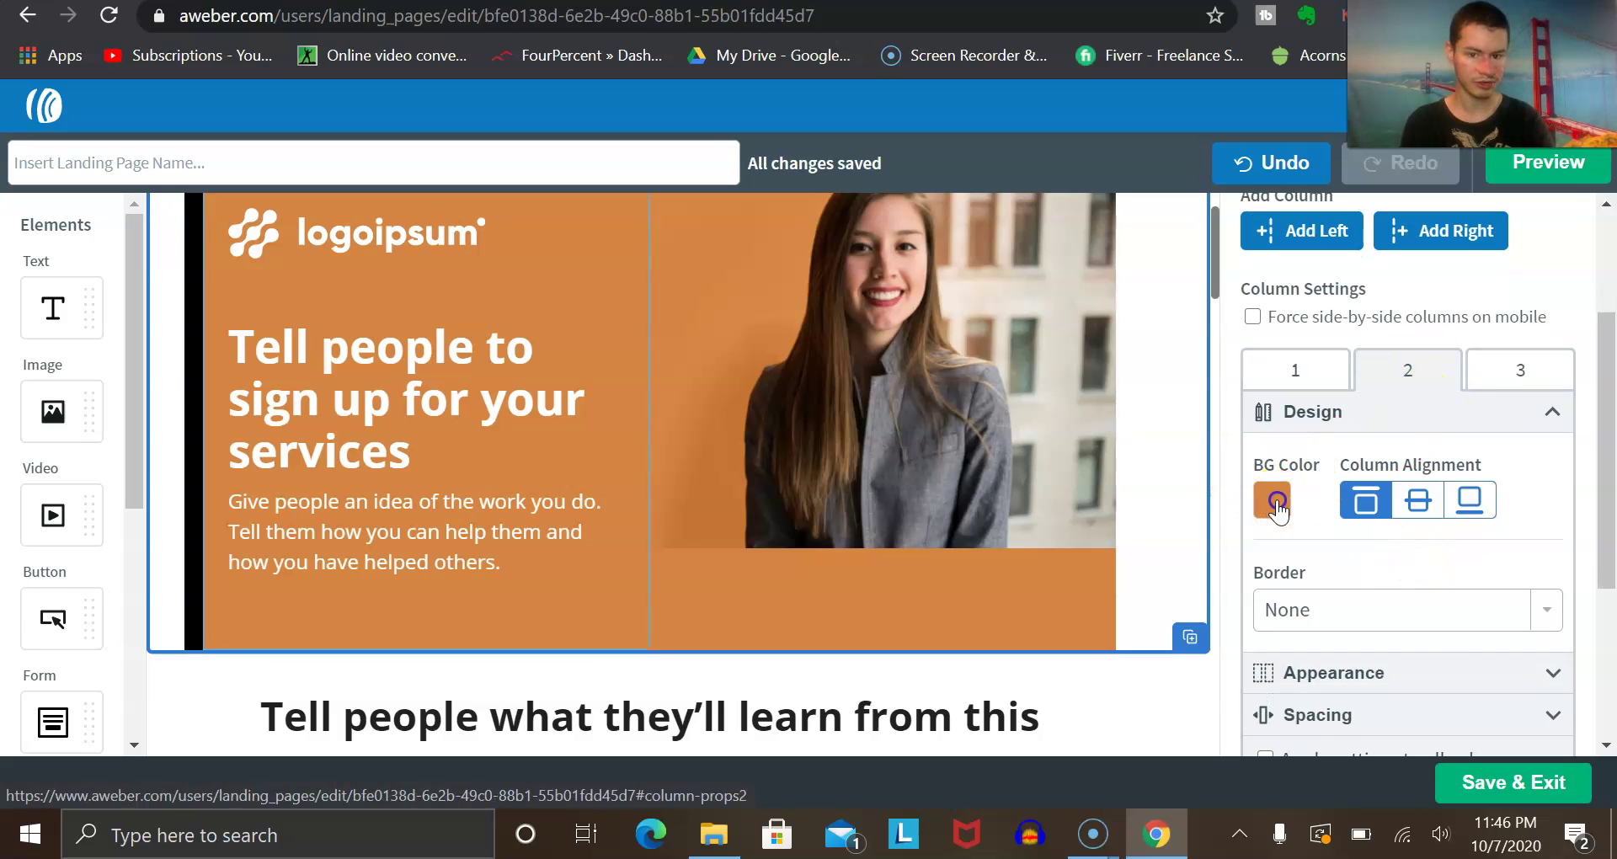
pyautogui.click(1325, 621)
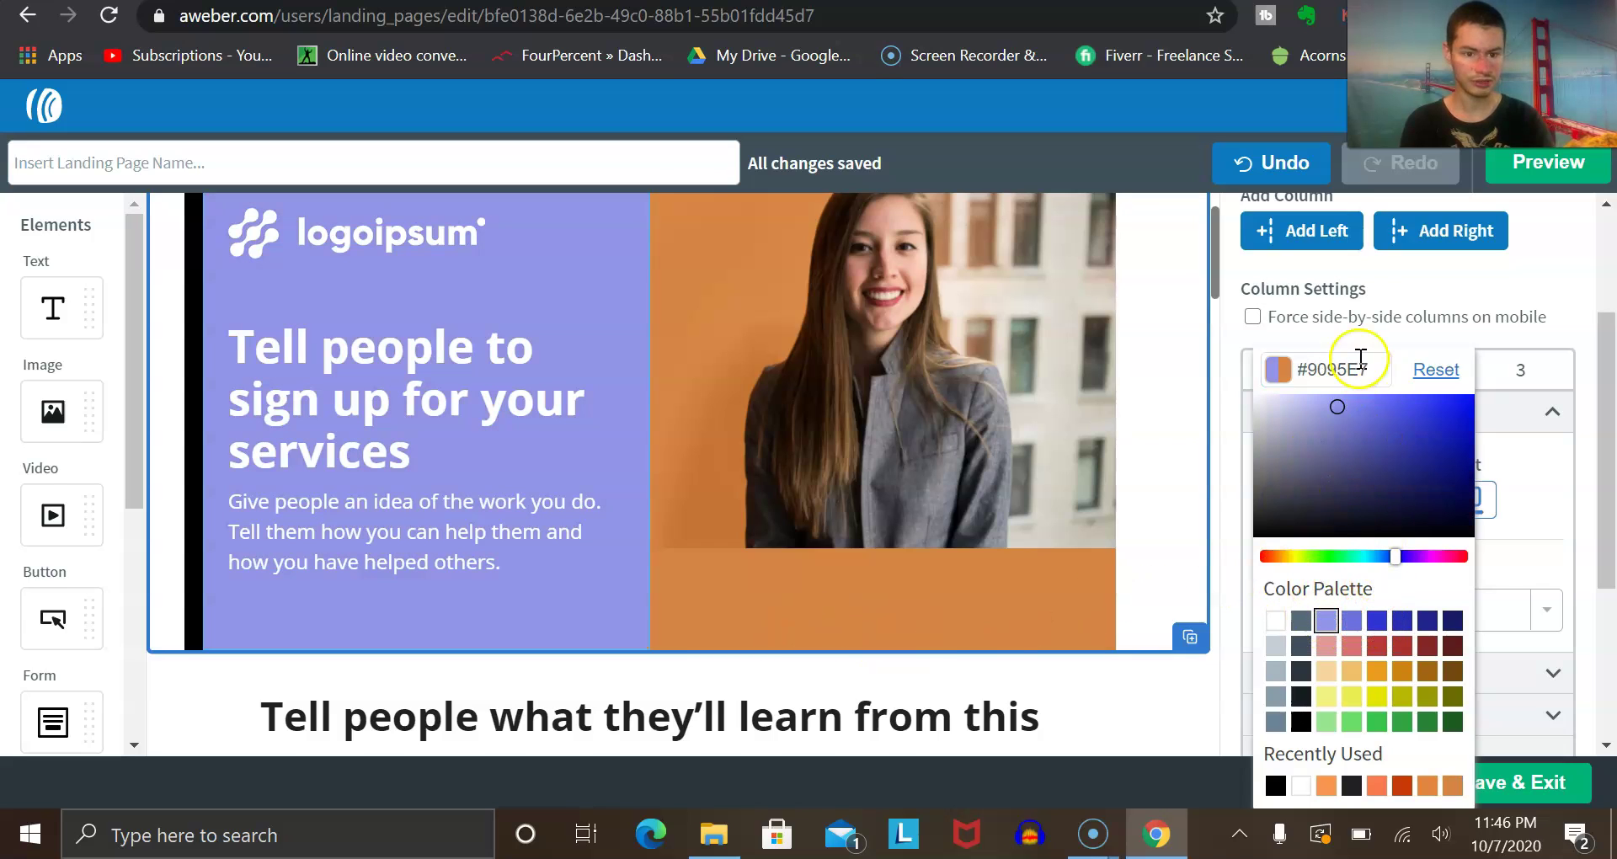
pyautogui.click(1278, 375)
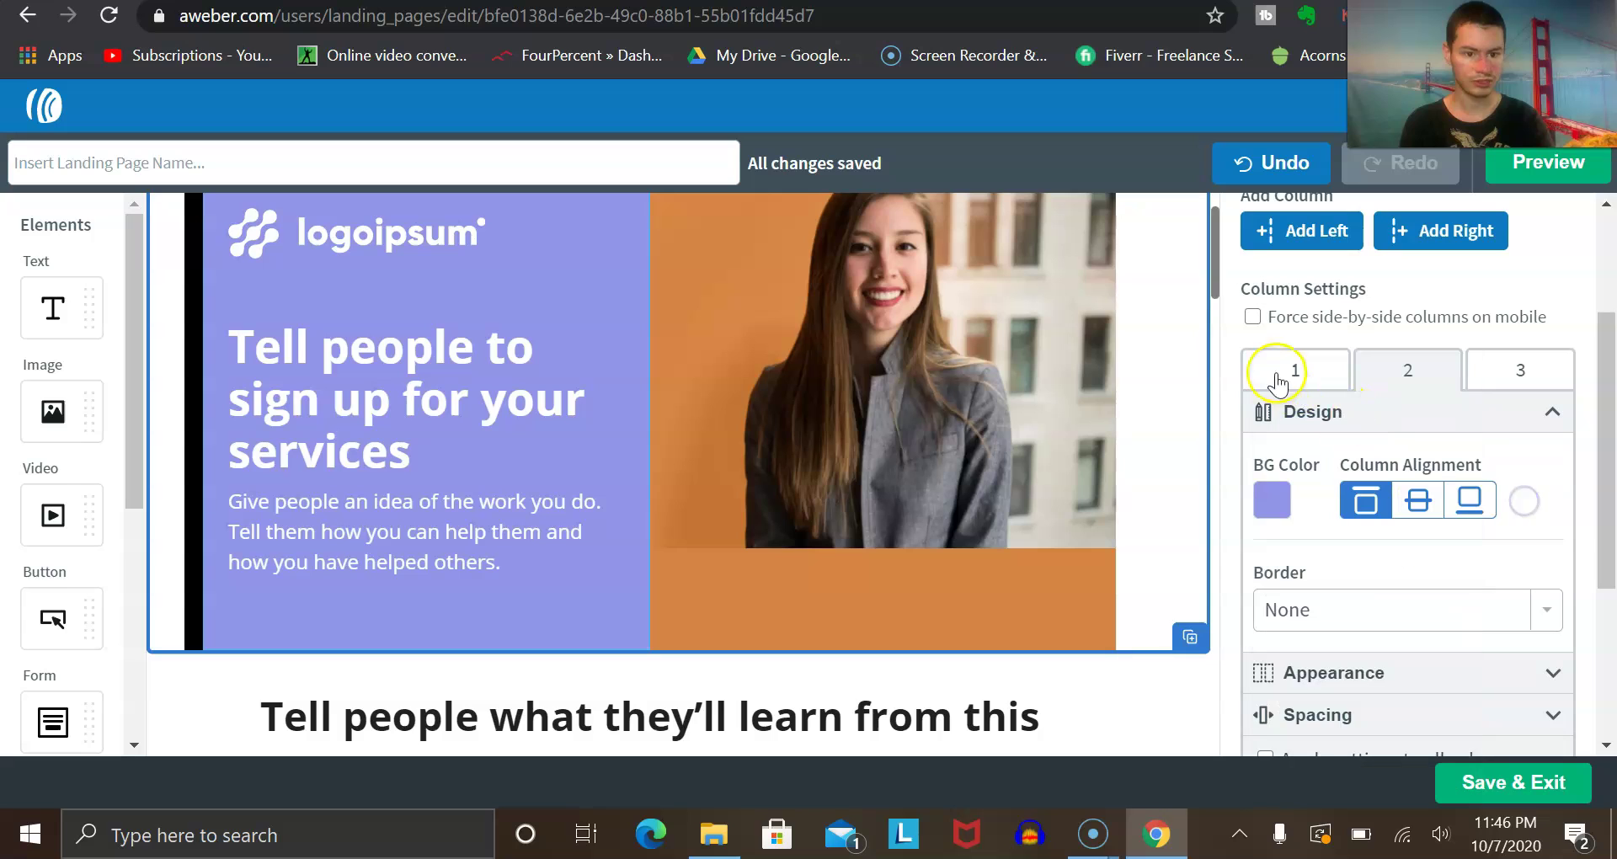
# Step: Set the background color of the header row's third column to red and select the headshot image above it
pyautogui.click(1508, 371)
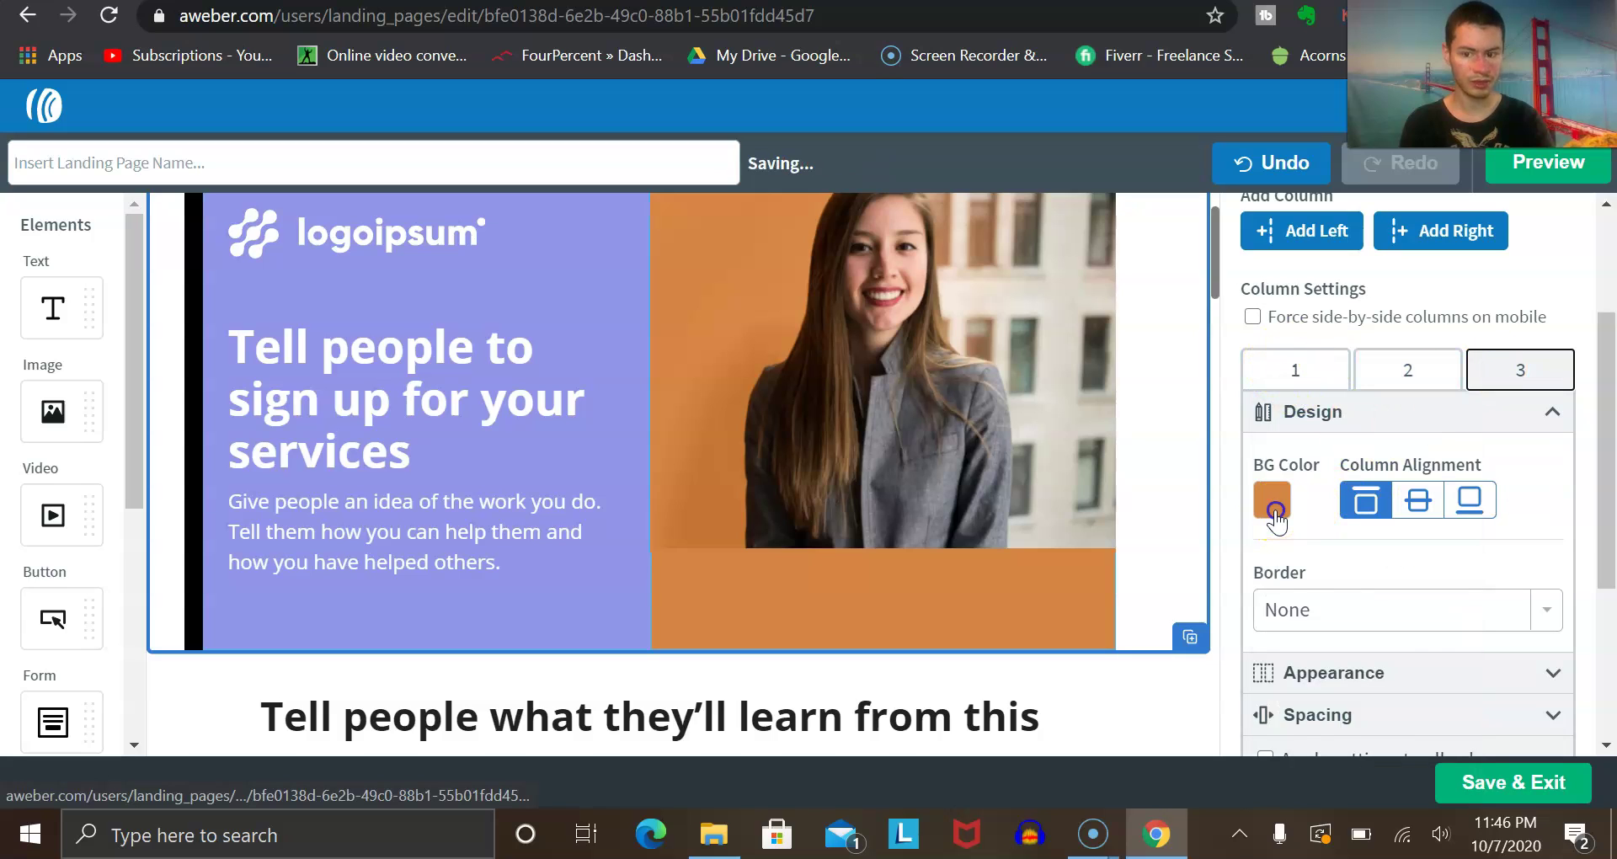
pyautogui.click(1274, 512)
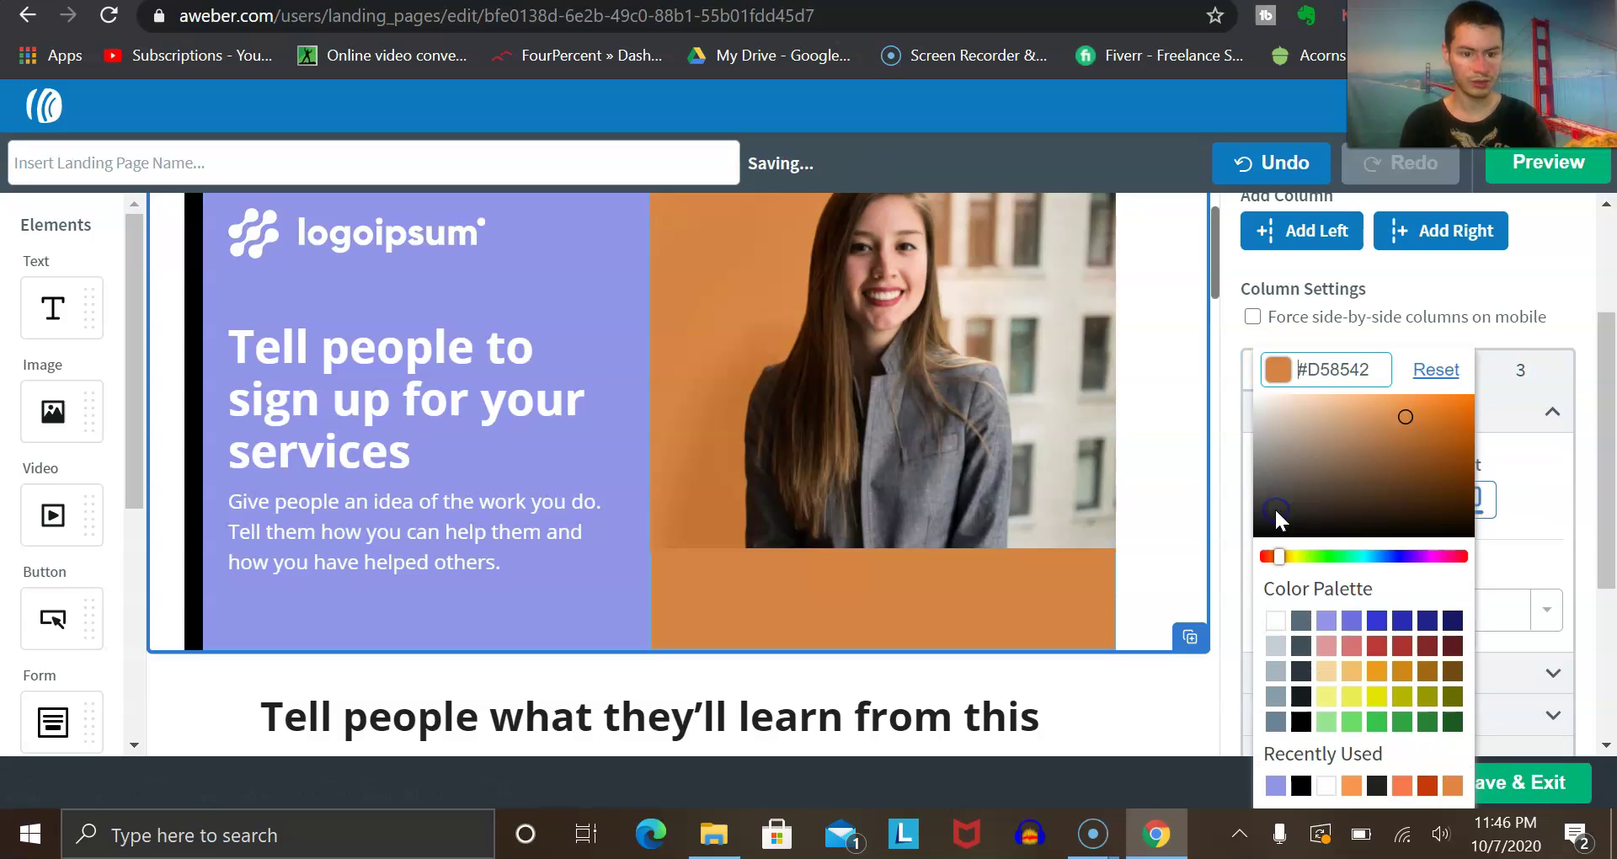
pyautogui.click(1377, 647)
pyautogui.click(722, 418)
pyautogui.scroll(1, 887, 419)
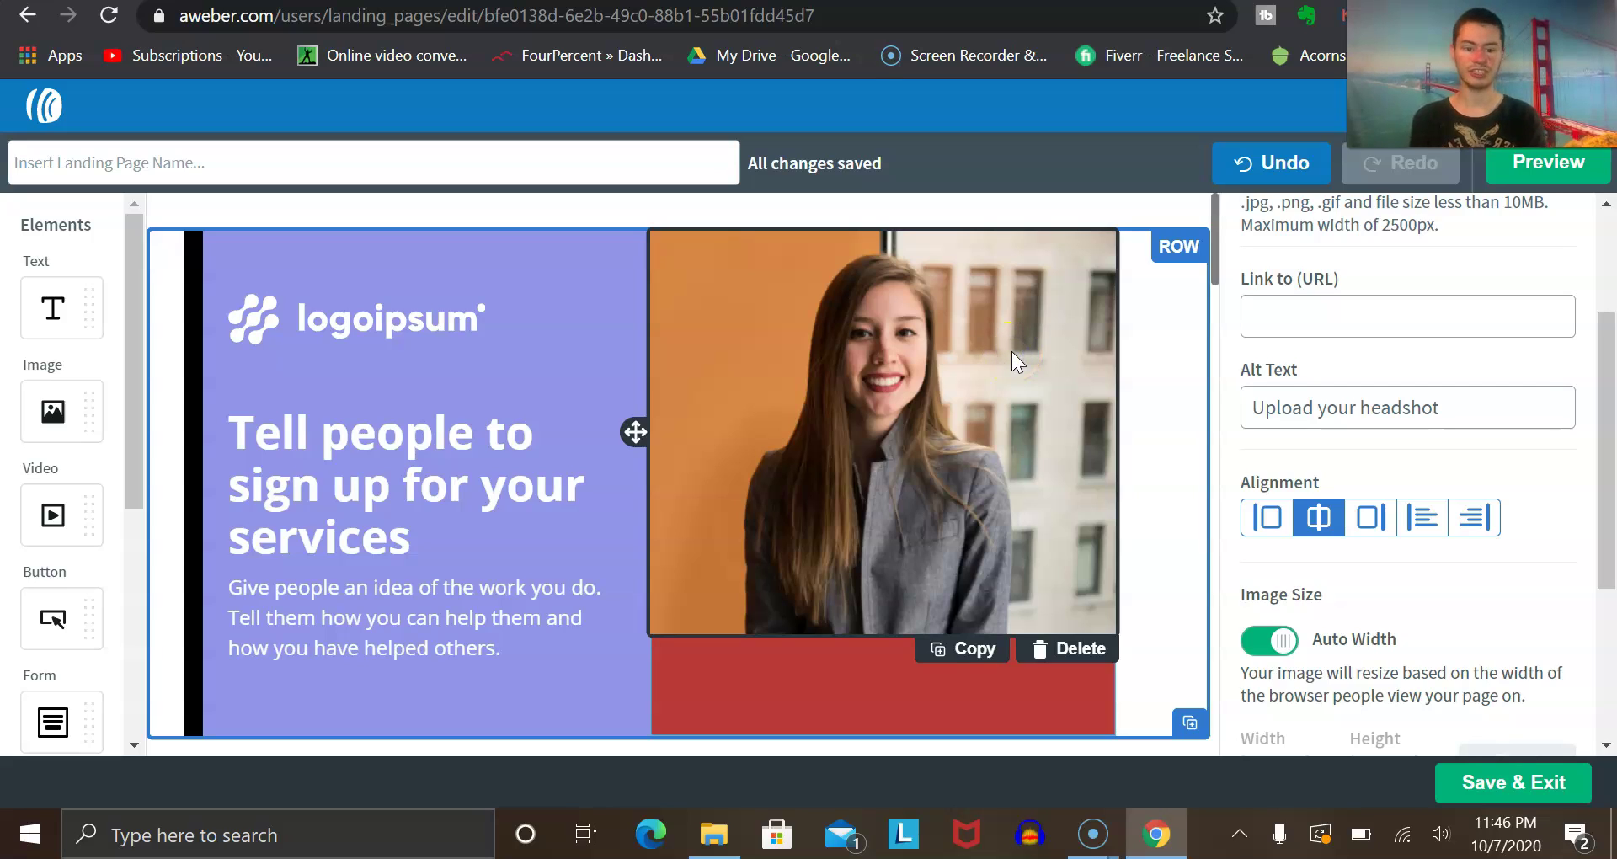
# Step: Go to the AWeber pricing page and examine the Pro and Free plans
pyautogui.click(493, 518)
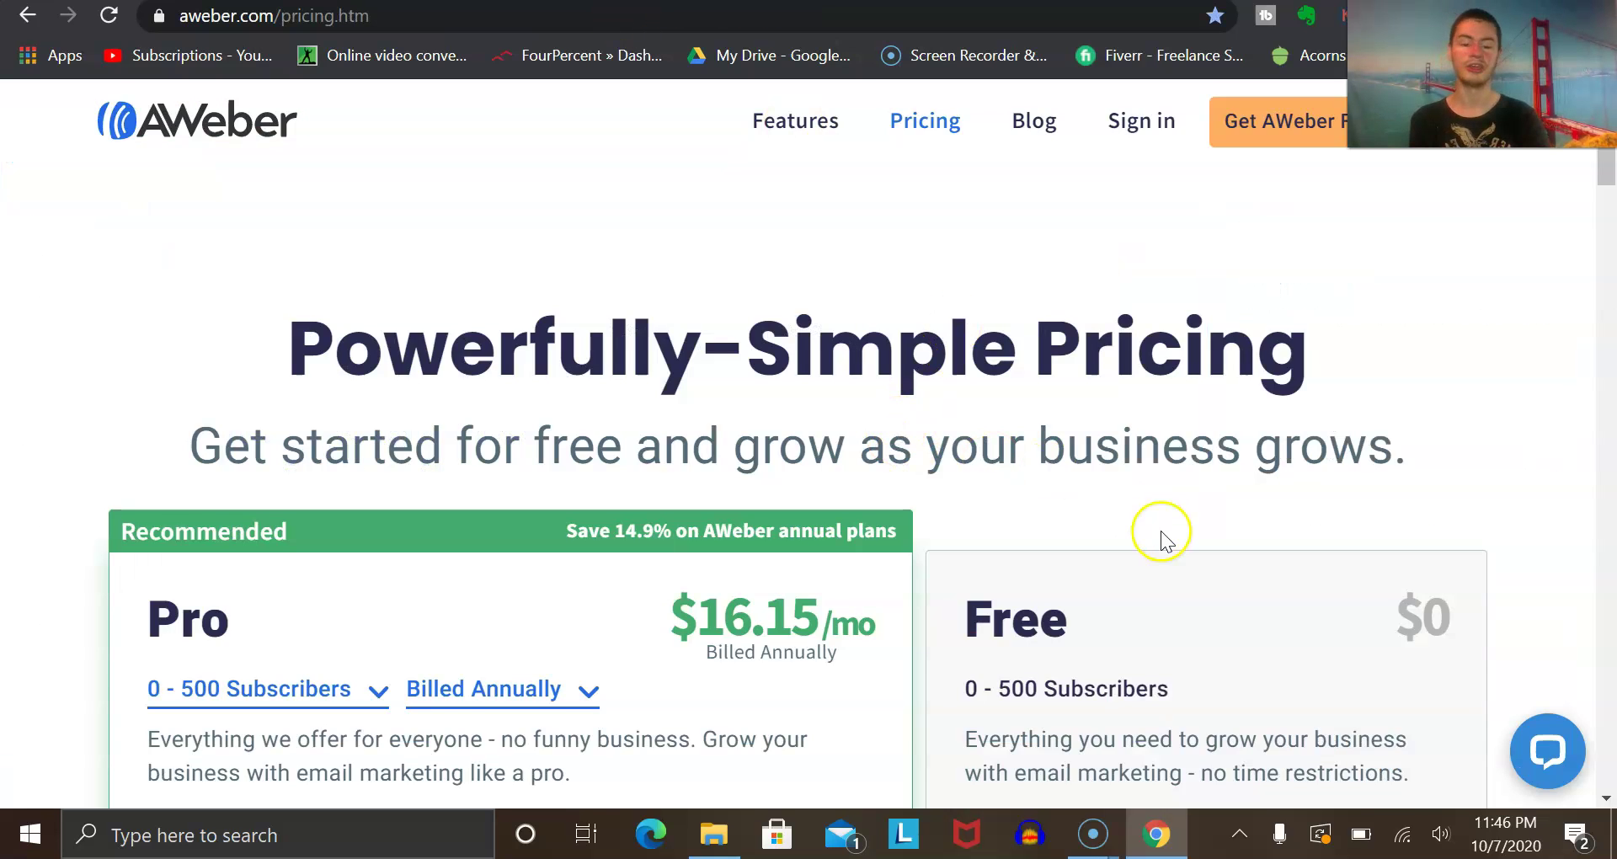
pyautogui.scroll(-3, 1161, 532)
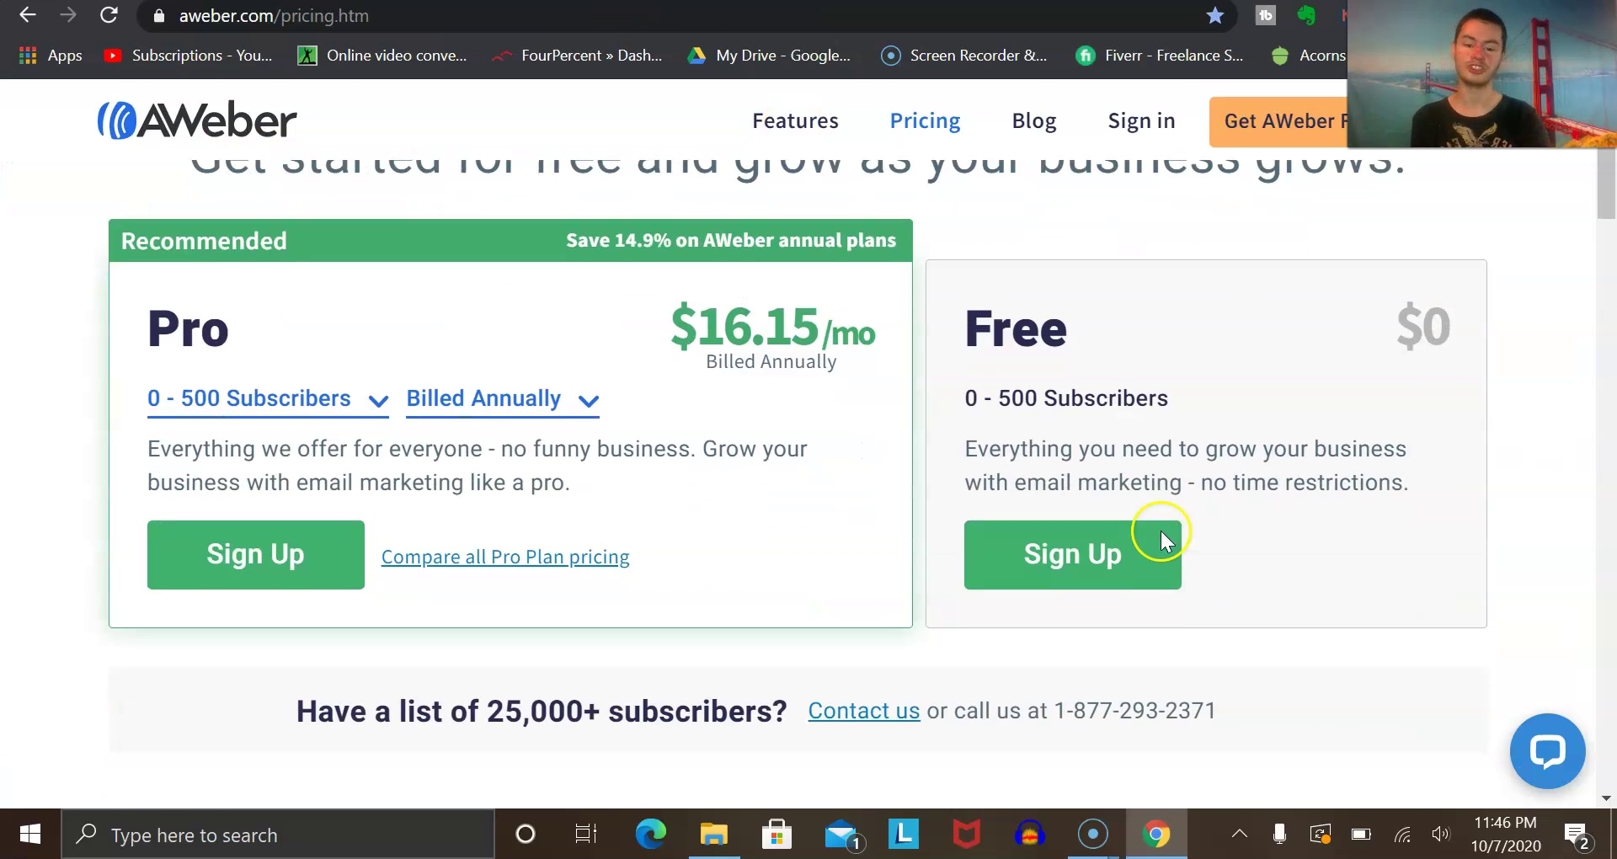